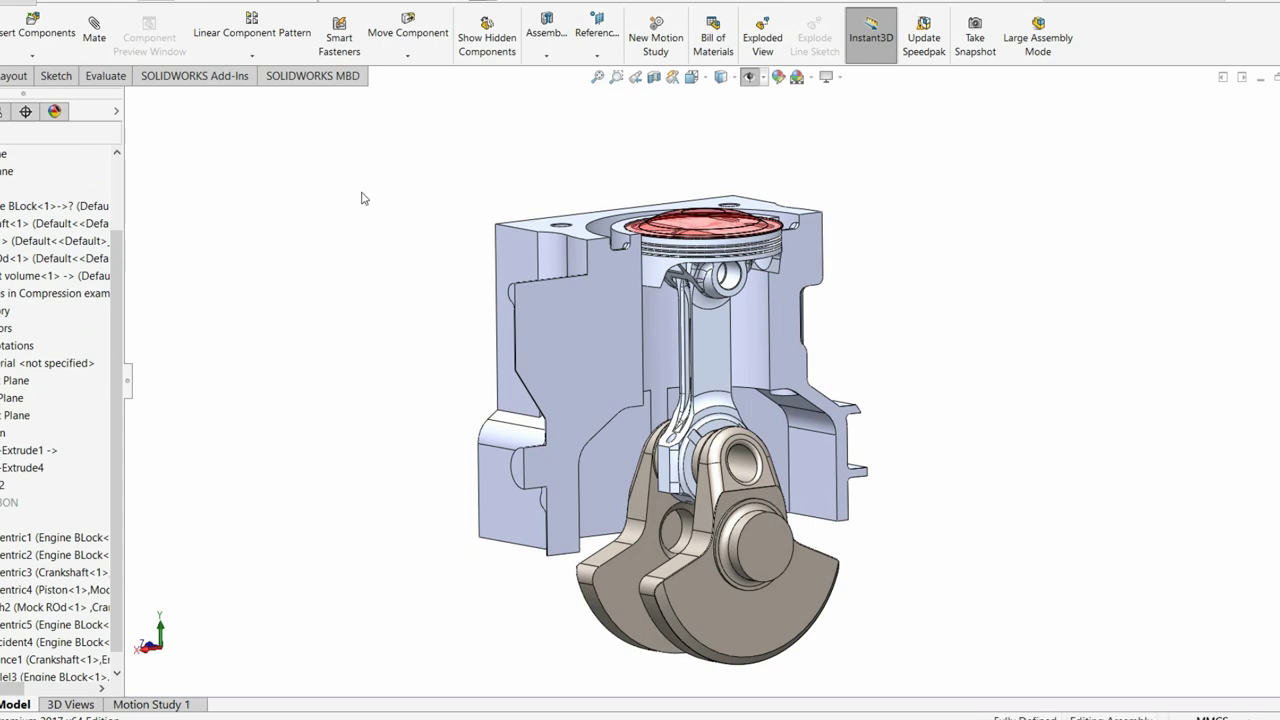
Step: Examine the red swept volume between the piston crown and the engine block deck with the piston at top dead centre
scroll(727, 221, down, 3)
middle_drag(727, 221, 646, 220)
scroll(662, 203, down, 2)
scroll(662, 203, up, 8)
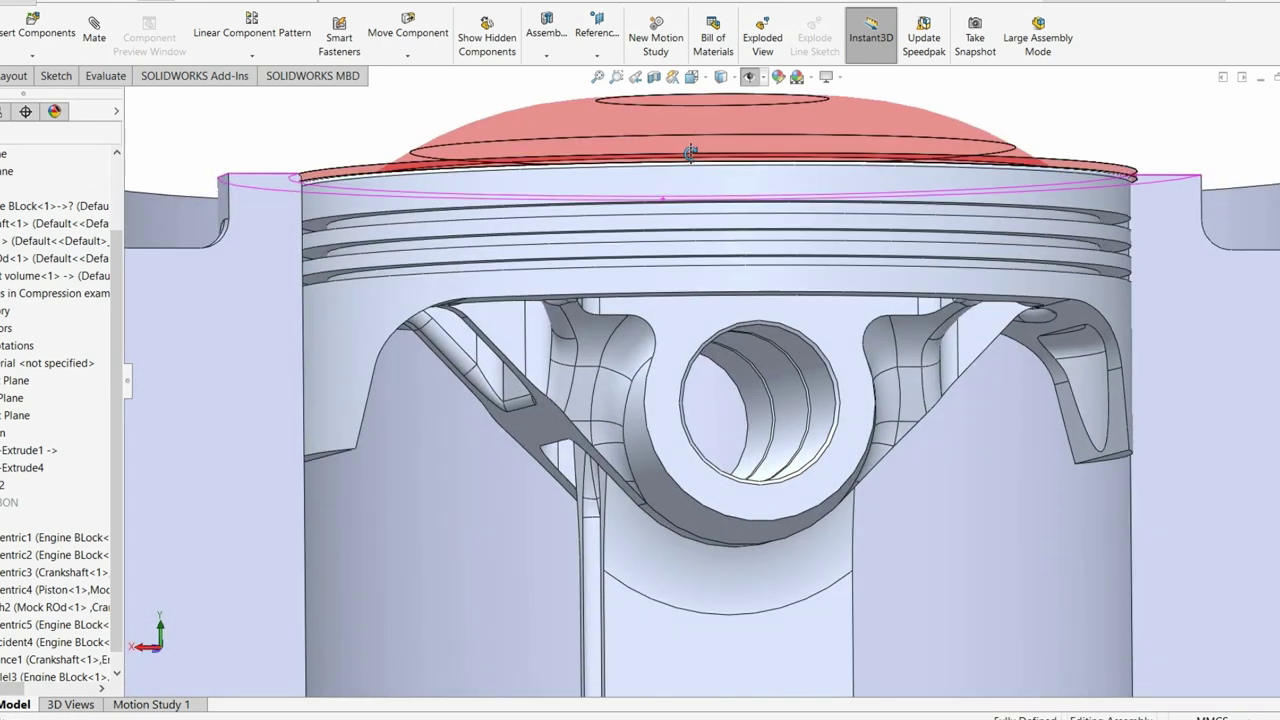
scroll(714, 376, up, 4)
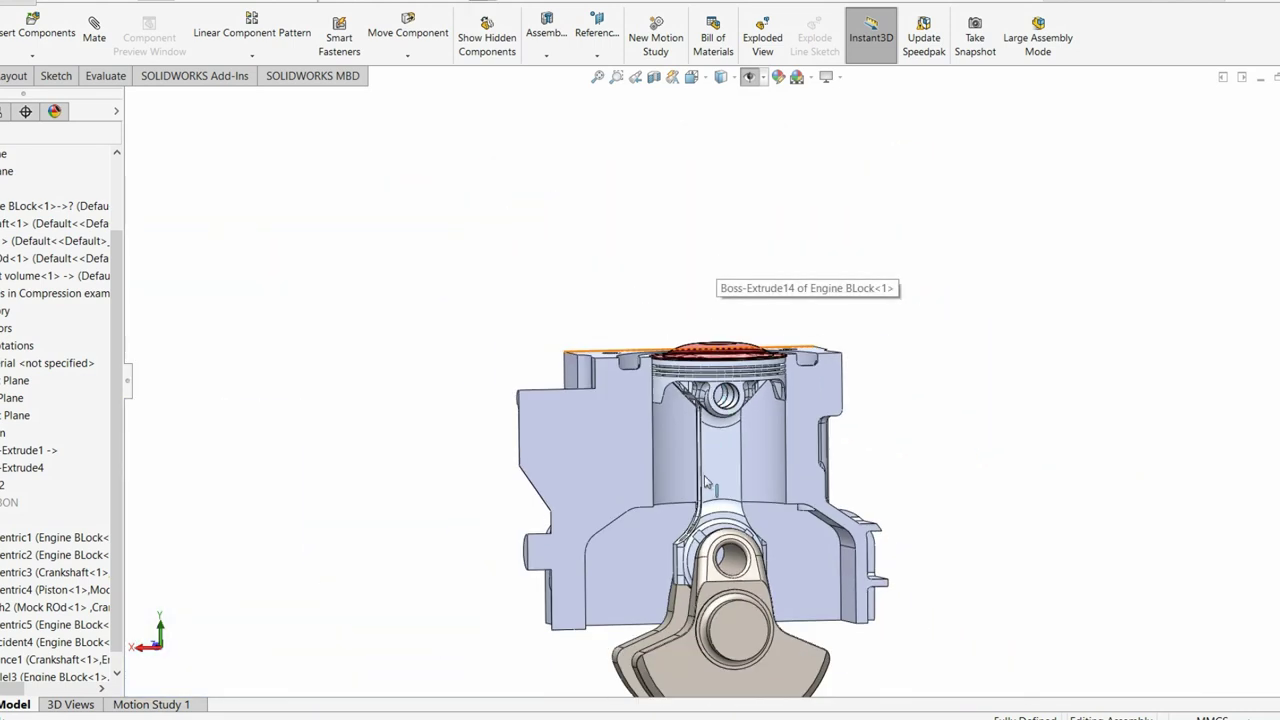
middle_drag(718, 474, 740, 478)
scroll(740, 478, up, 2)
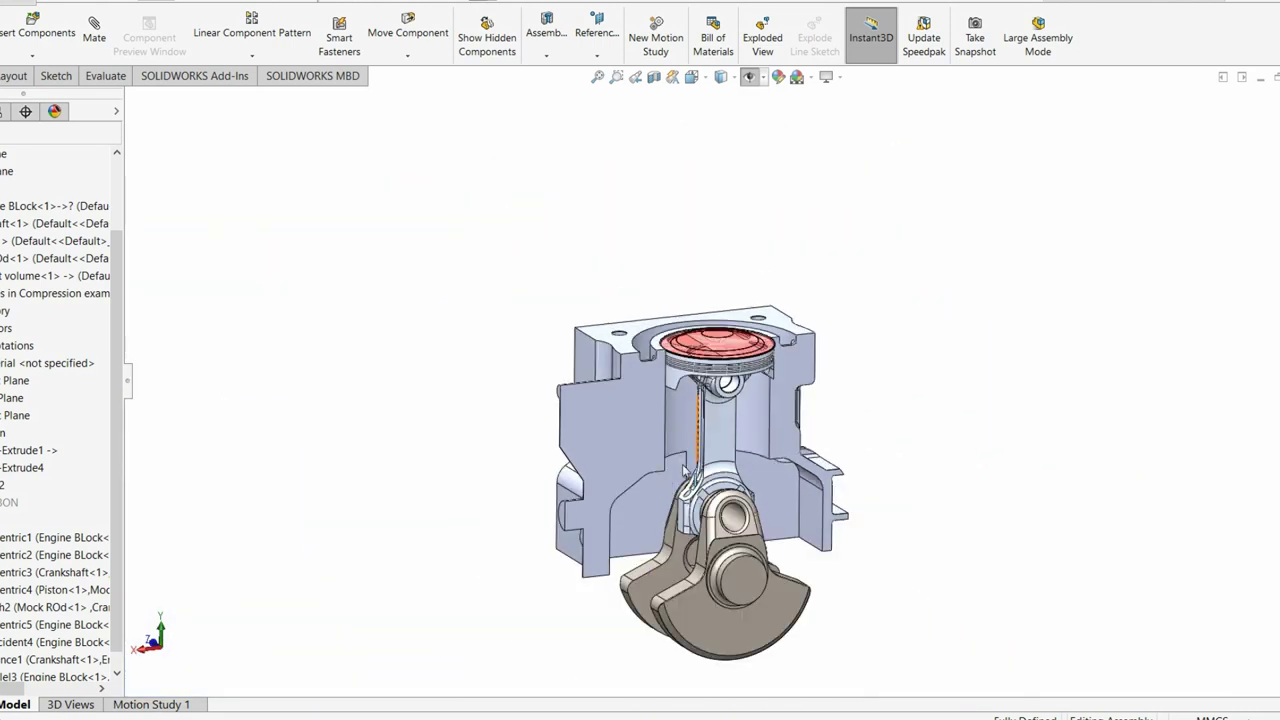
Step: Evaluate the mass properties of the swept volume component and read its mass and volume
click(30, 276)
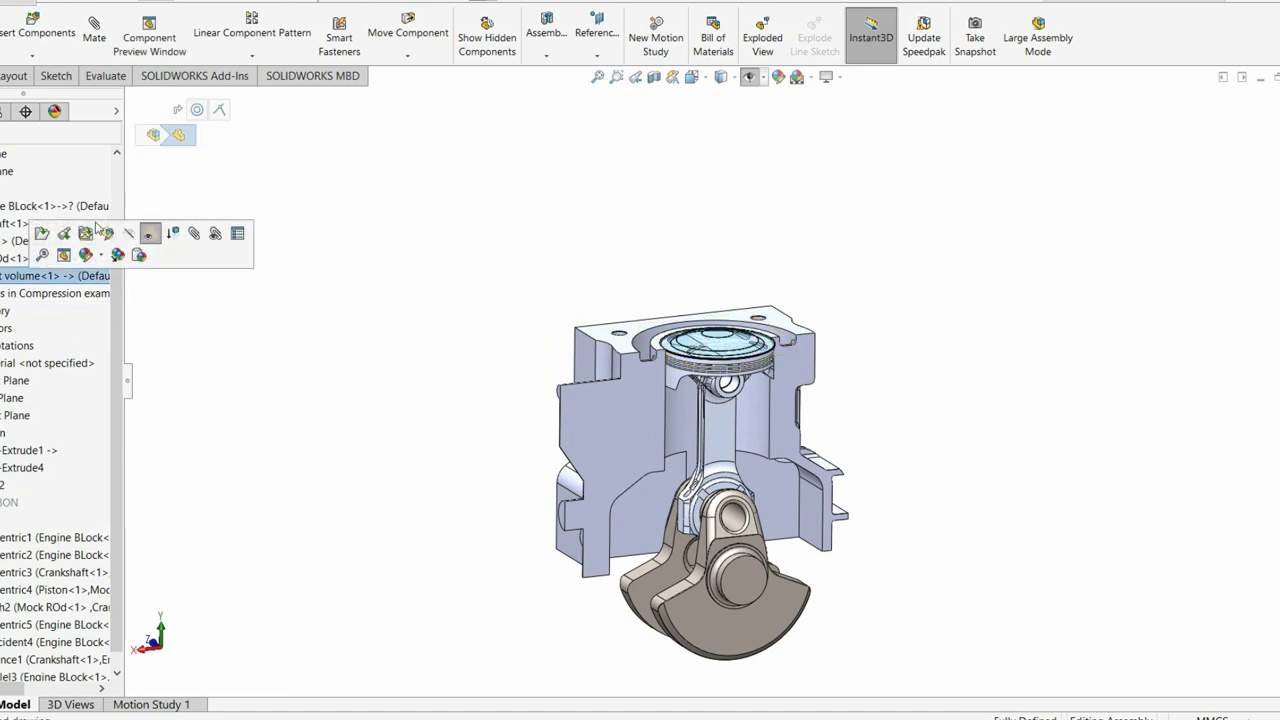
click(105, 76)
click(236, 37)
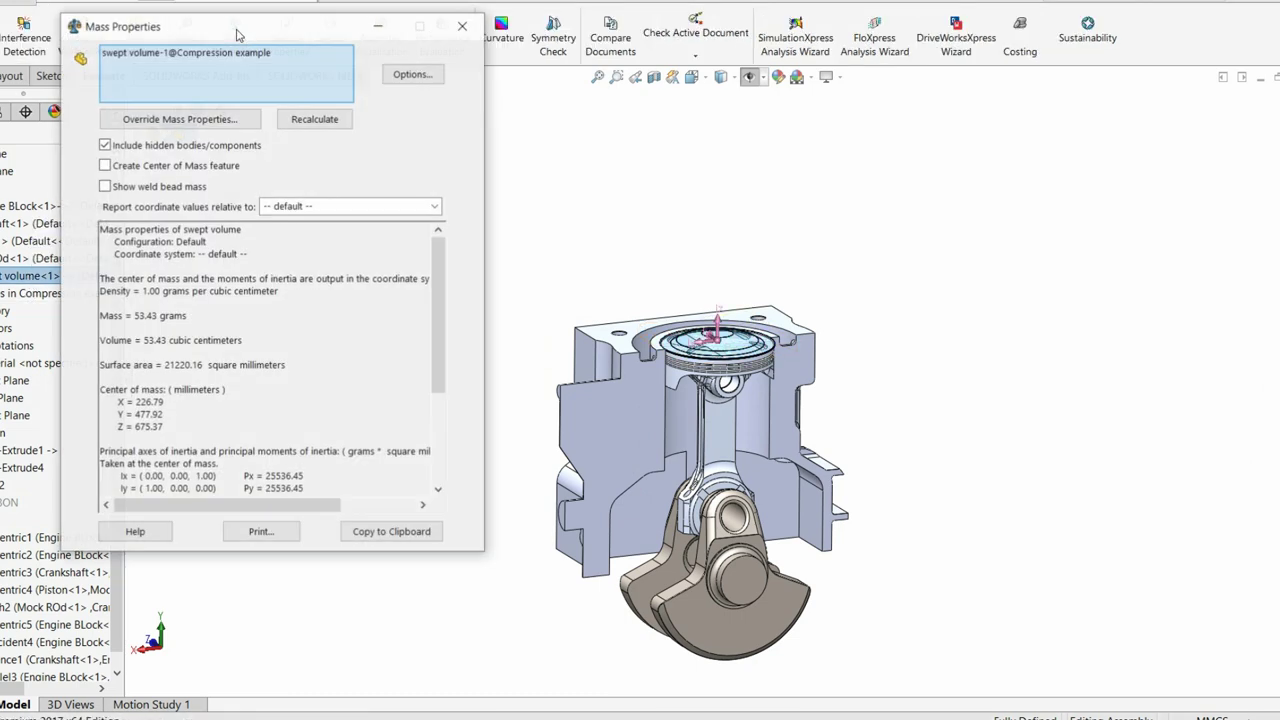
drag(140, 316, 159, 316)
click(175, 316)
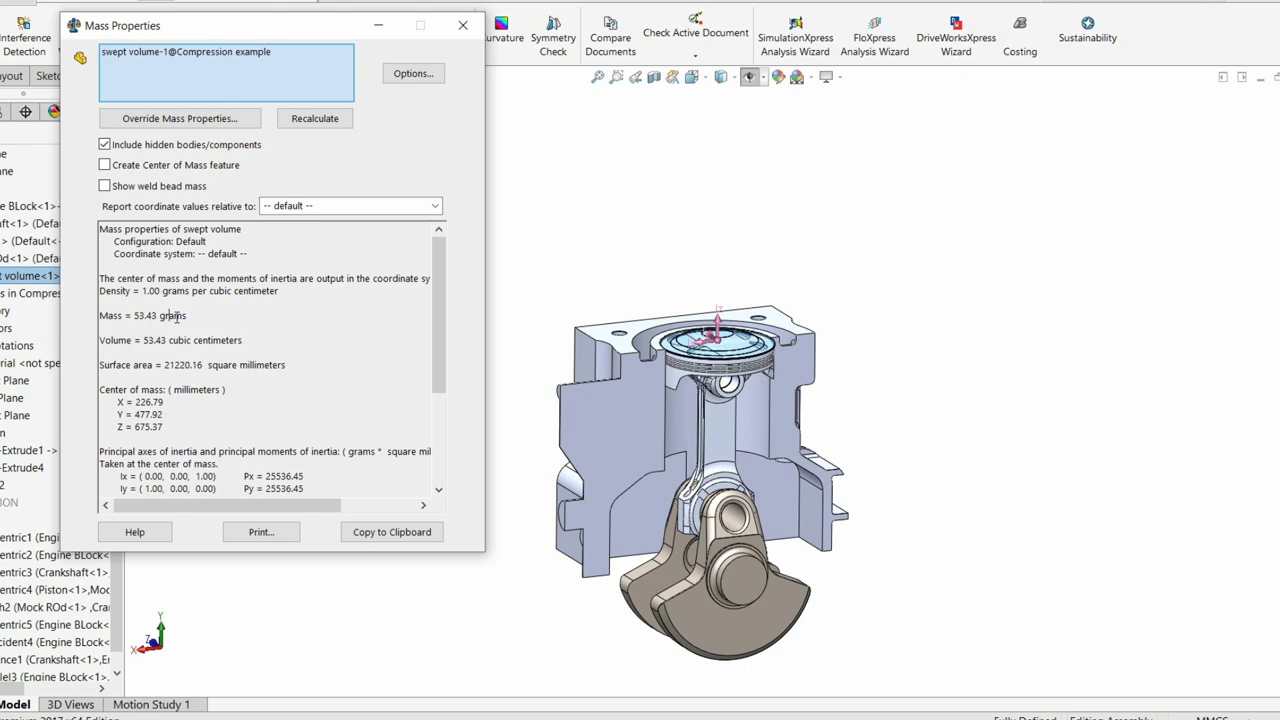
drag(127, 316, 216, 326)
drag(134, 341, 240, 342)
click(236, 341)
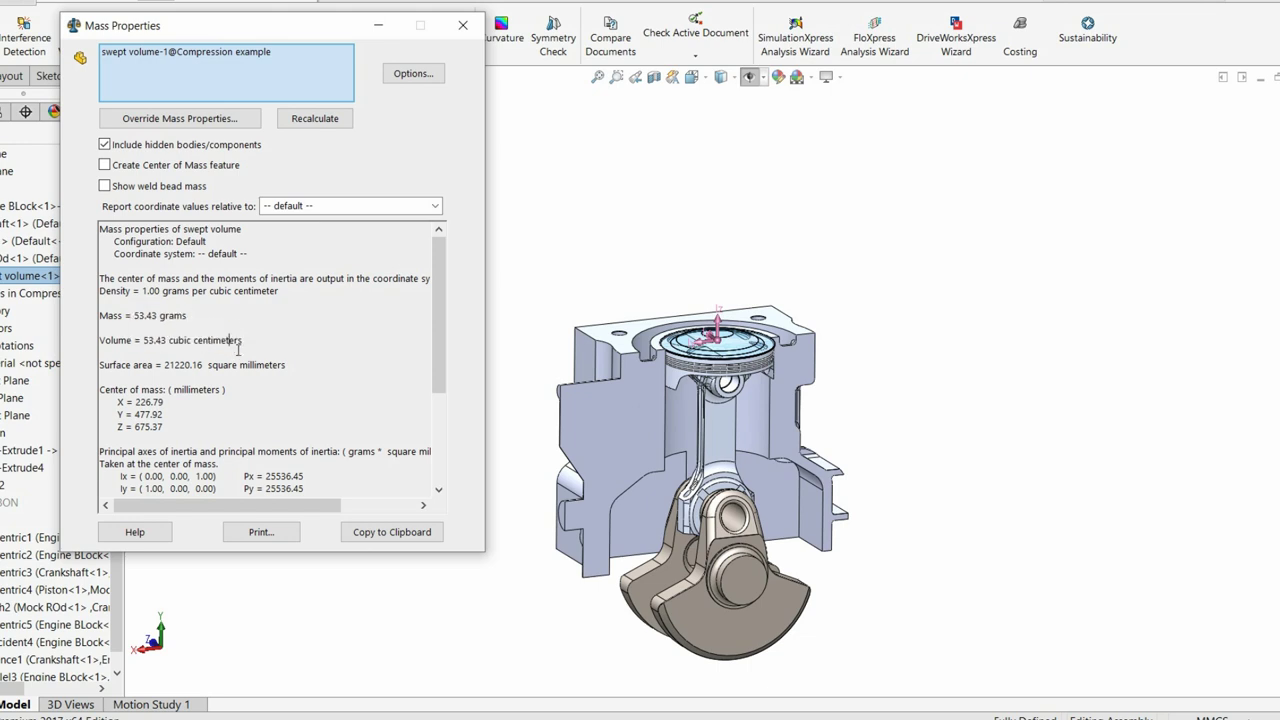
click(463, 25)
scroll(715, 335, down, 2)
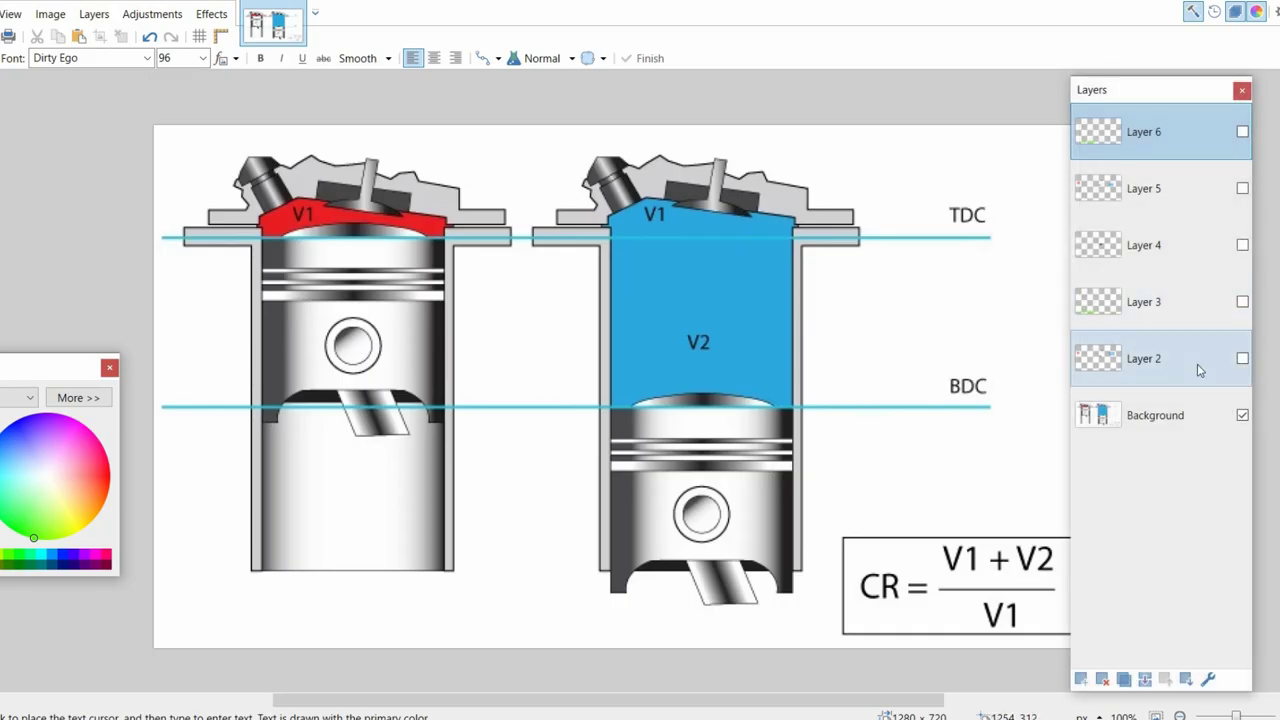
Step: Switch to the compression ratio diagram in paint.net and show Layer 2 and Layer 3
click(1242, 358)
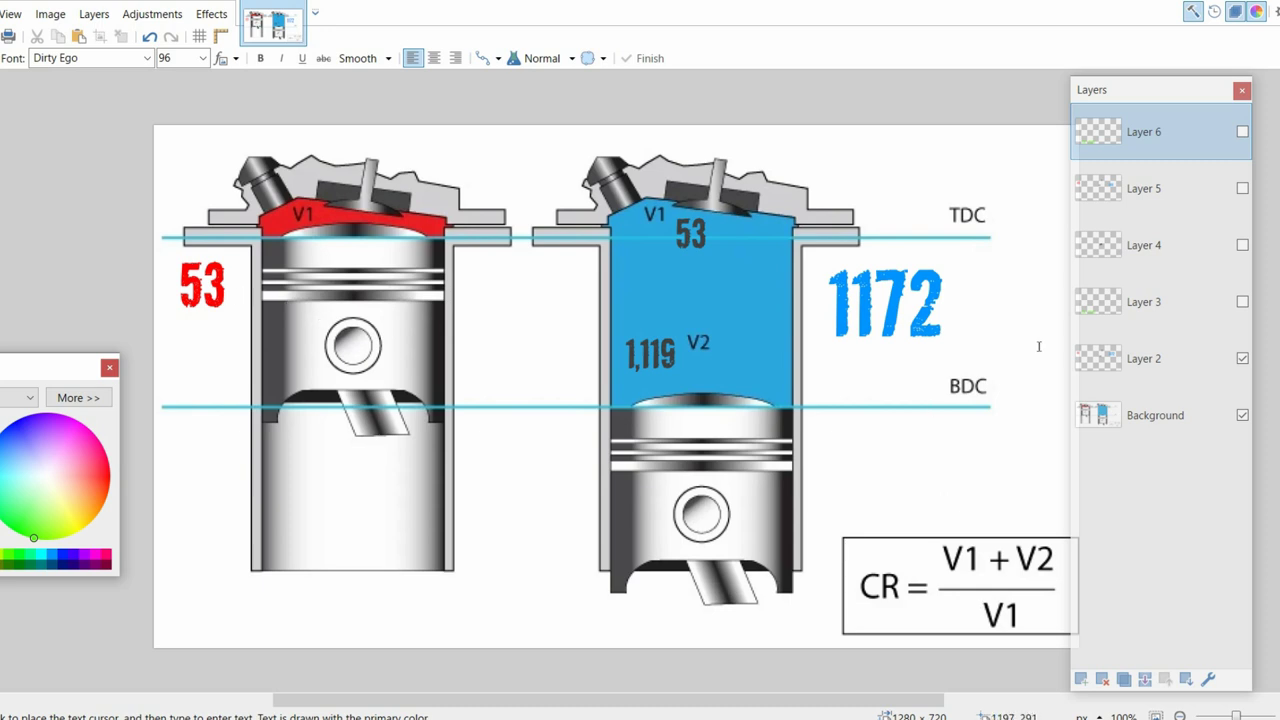
click(1242, 301)
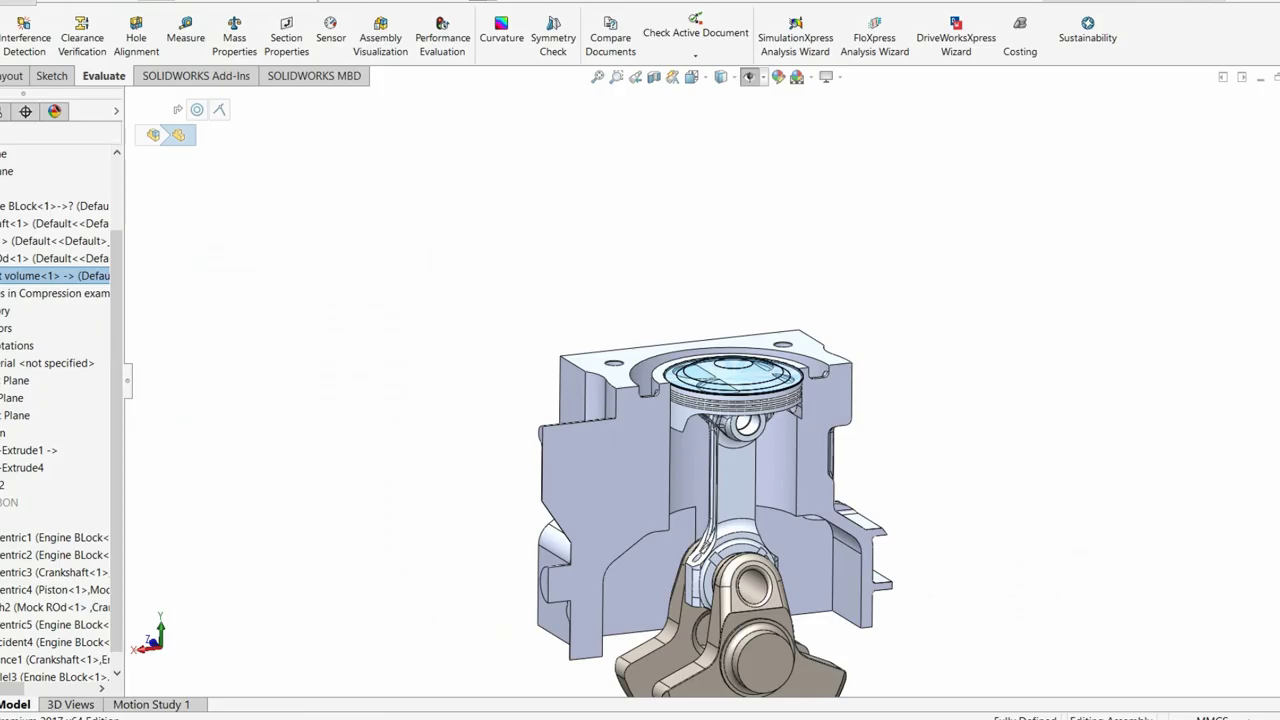
Step: Back in the SOLIDWORKS assembly, delete the Parallel3 mate and rotate the crankshaft to bring the piston down near bottom dead centre
click(404, 364)
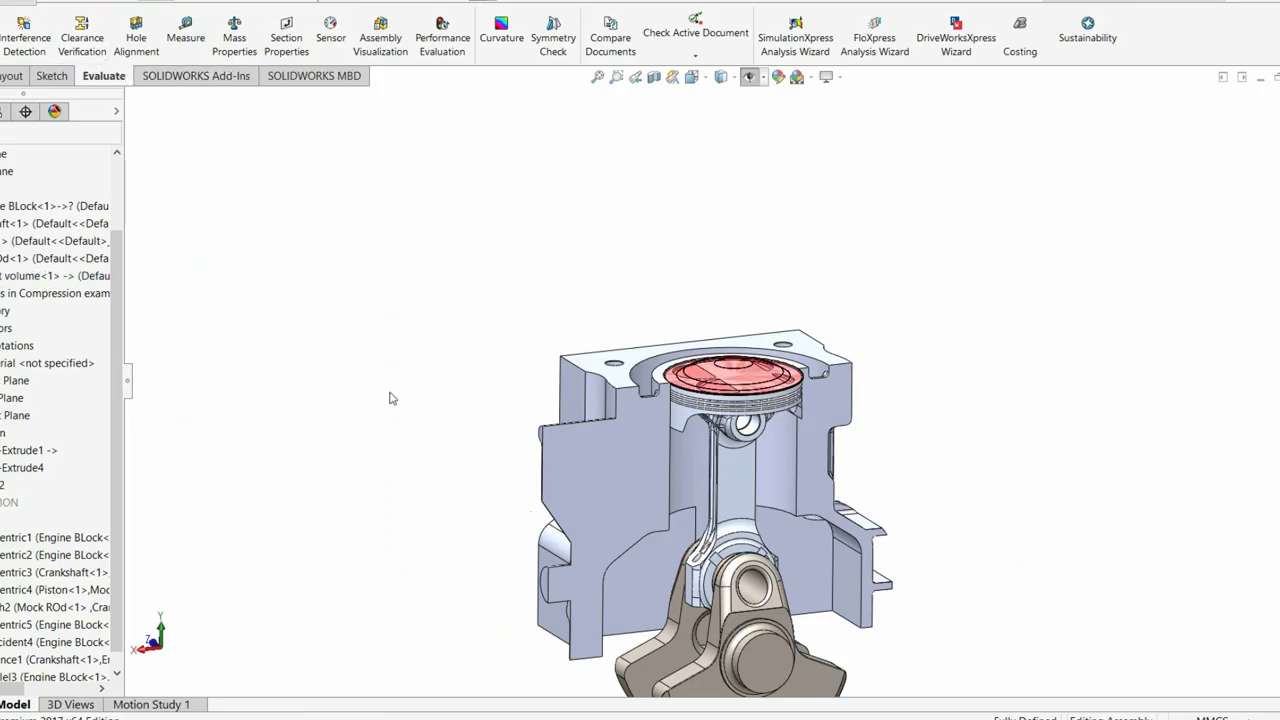
scroll(720, 382, up, 3)
scroll(710, 489, down, 4)
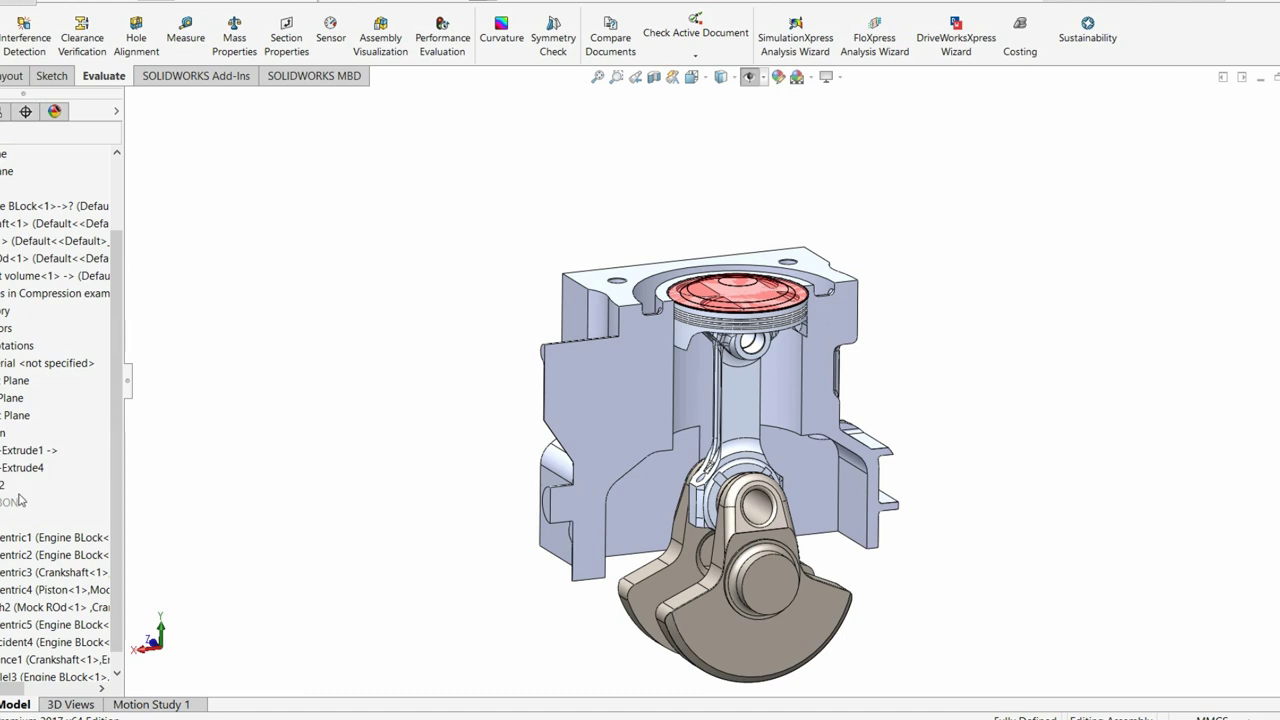
scroll(20, 626, down, 1)
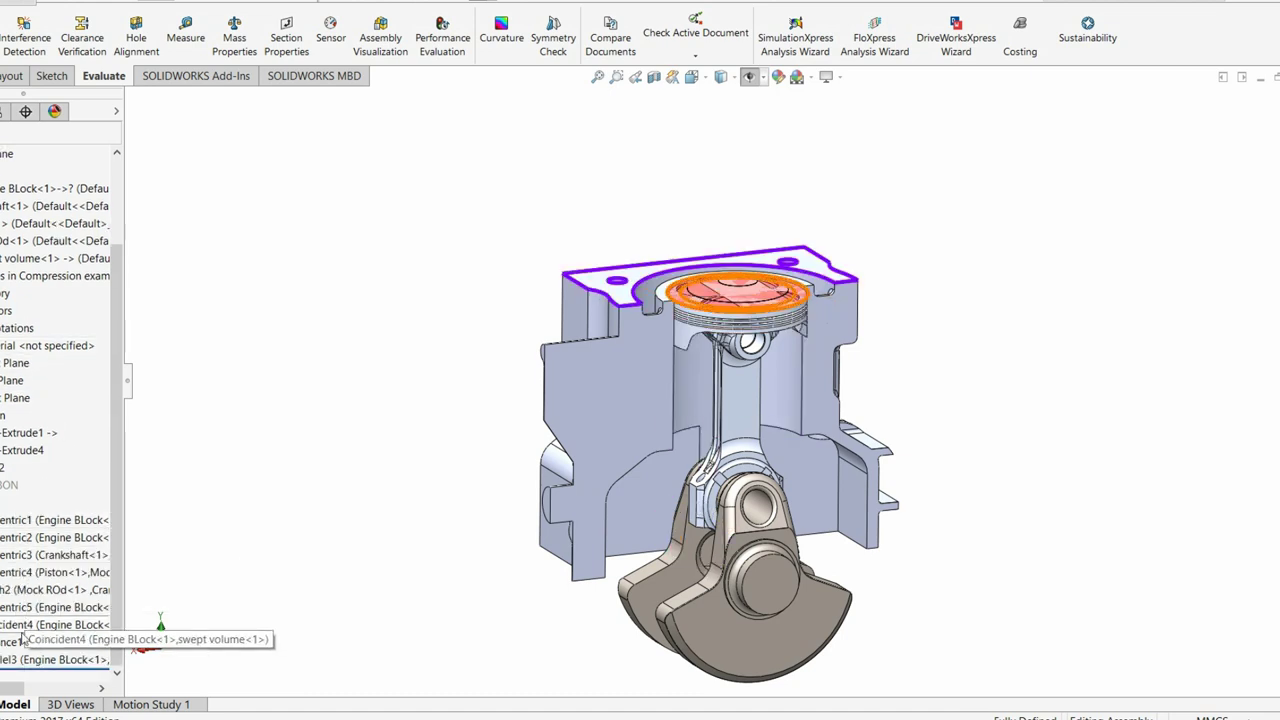
click(26, 660)
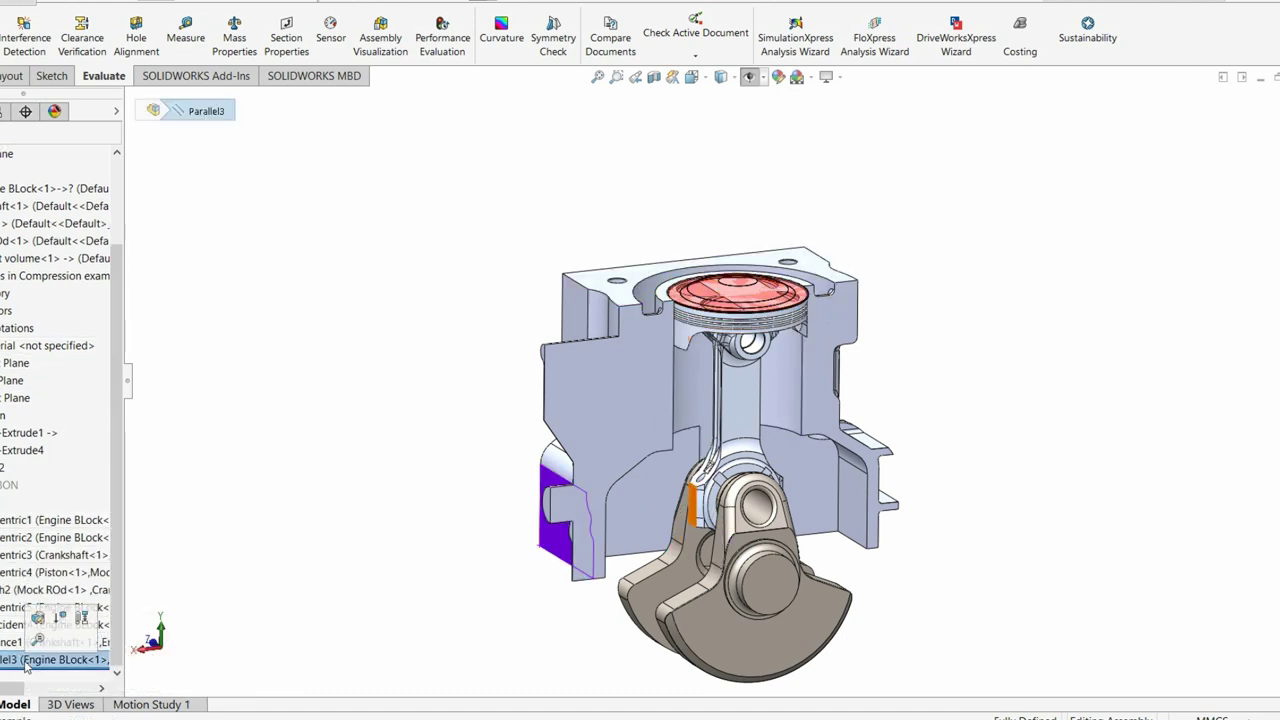
scroll(26, 665, up, 1)
scroll(504, 559, down, 3)
drag(868, 452, 920, 676)
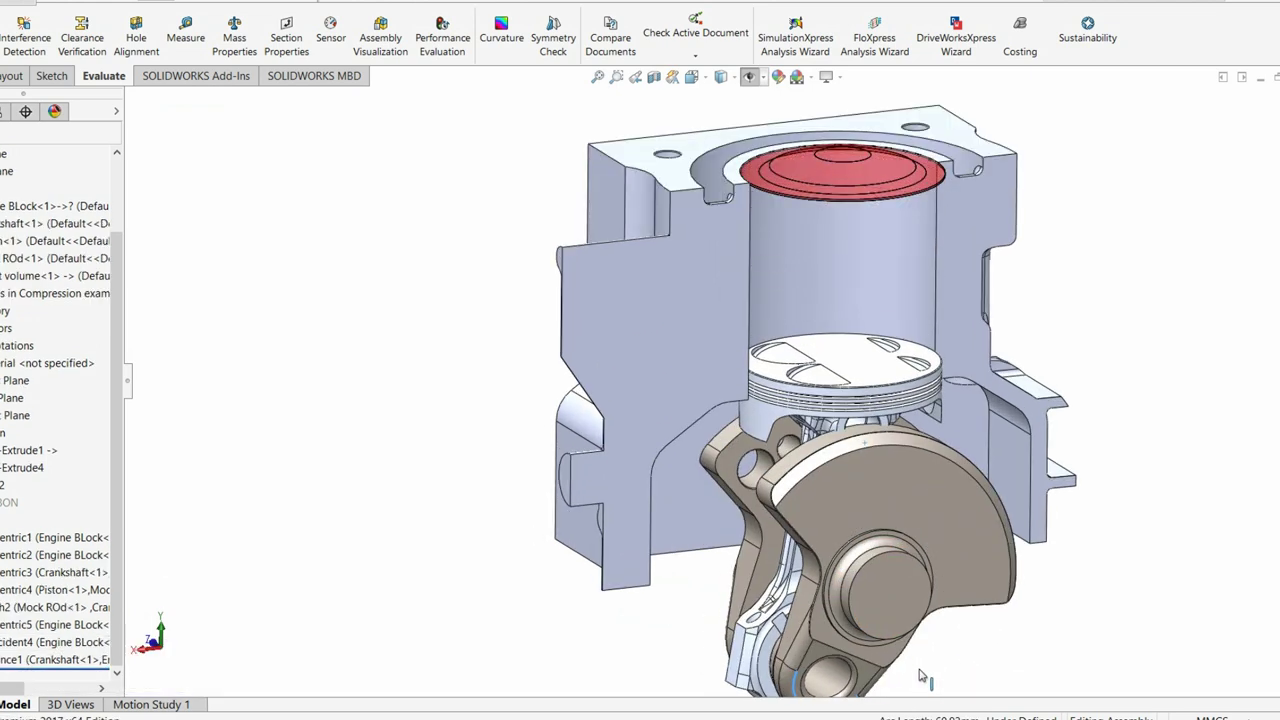
Step: Add a parallel mate between the flat side face of the connecting rod's big end and the engine block's outer side face
click(742, 650)
key(space)
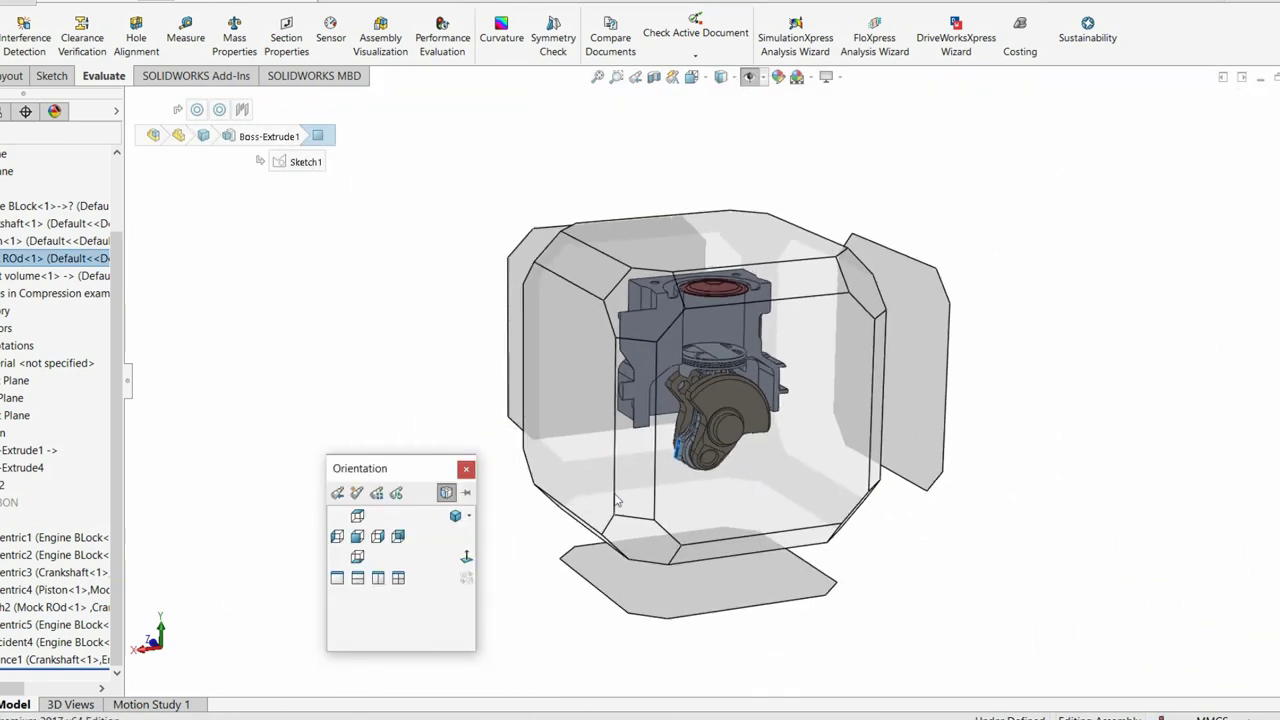
click(716, 480)
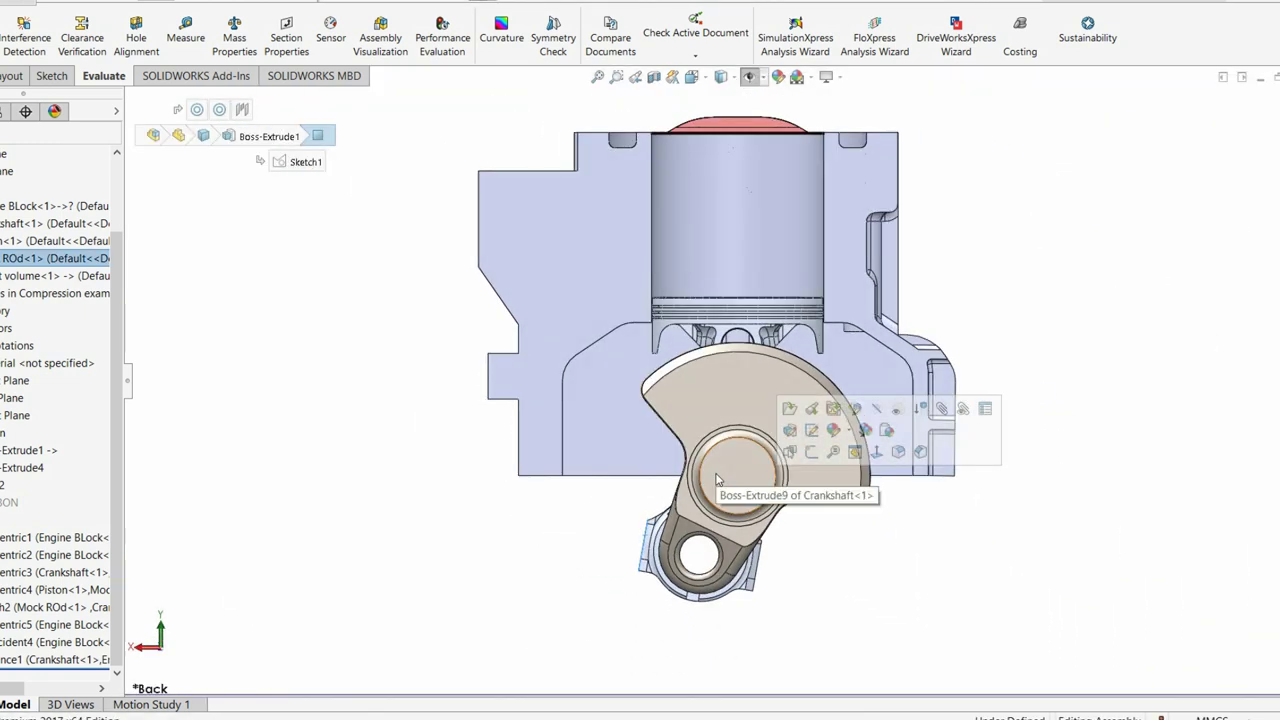
middle_drag(716, 480, 575, 462)
ctrl+click(575, 462)
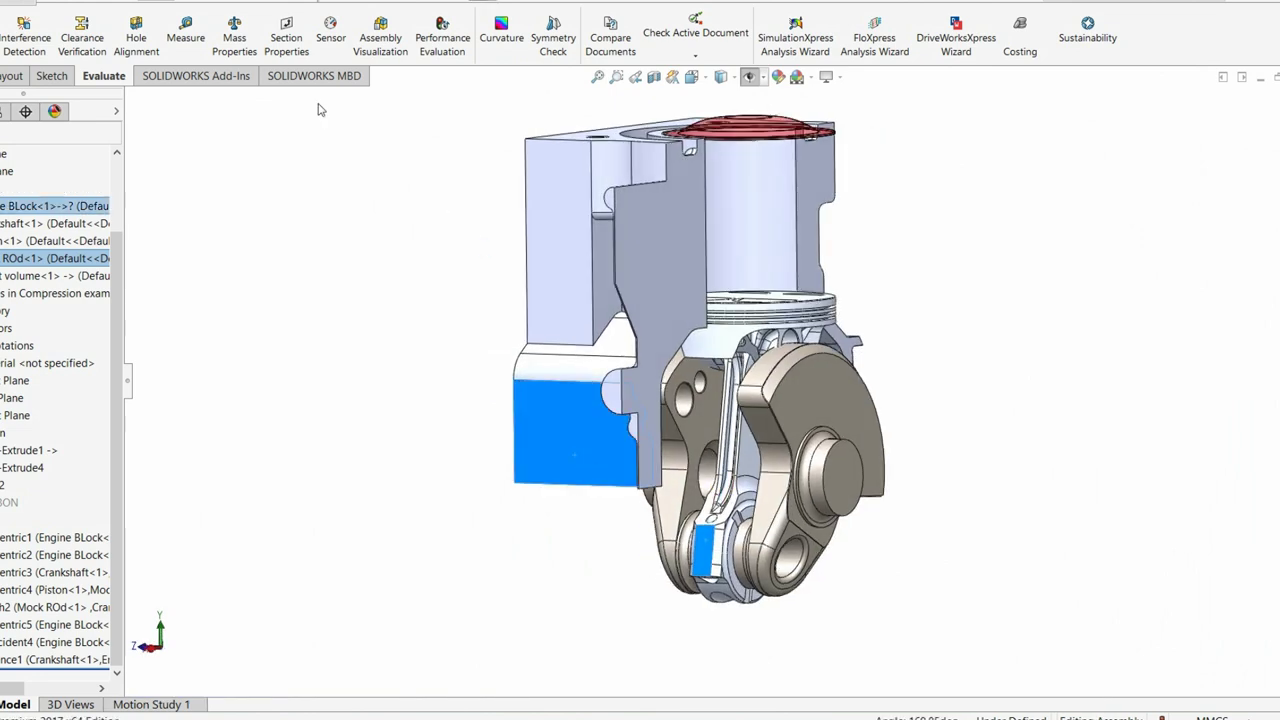
click(2, 75)
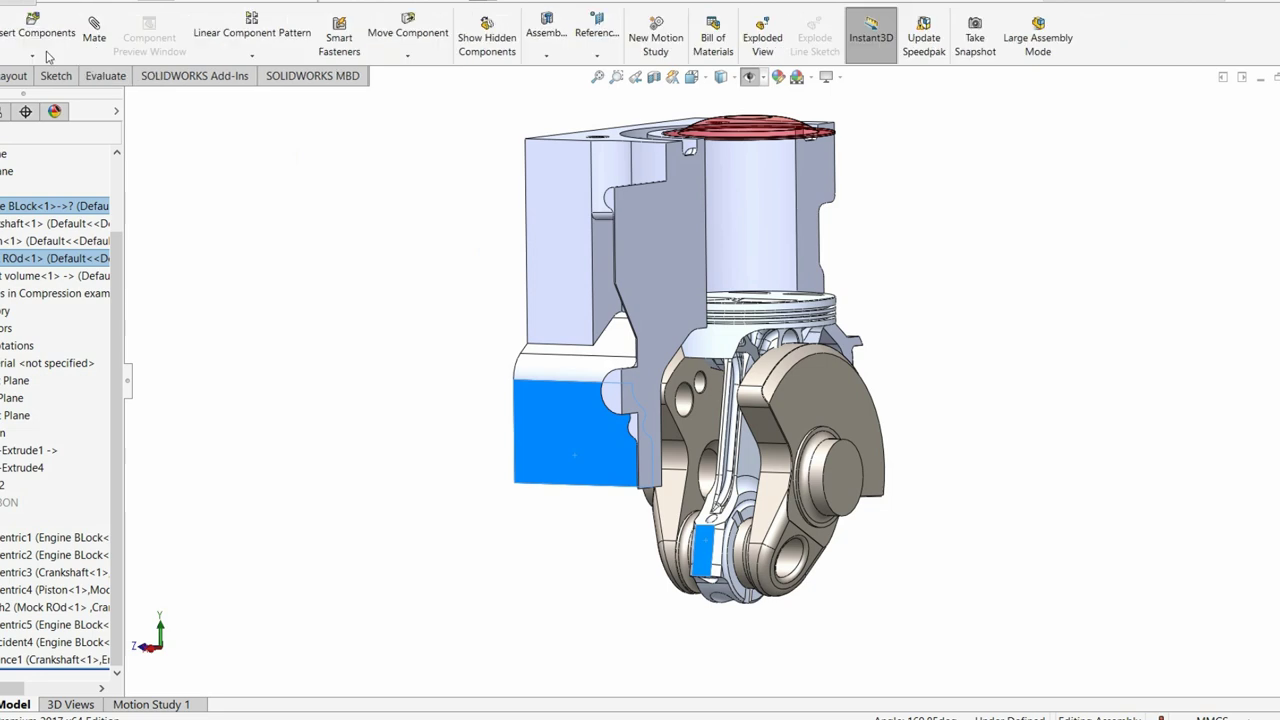
click(94, 32)
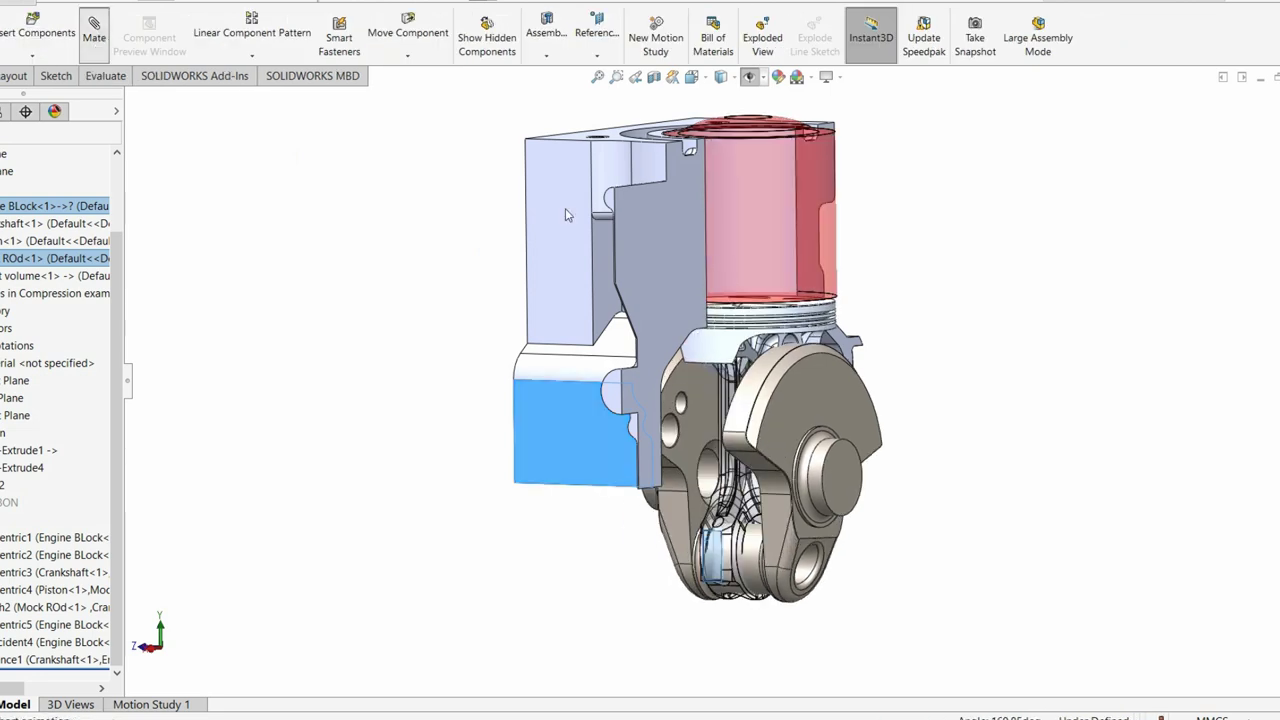
middle_drag(799, 395, 564, 308)
click(545, 188)
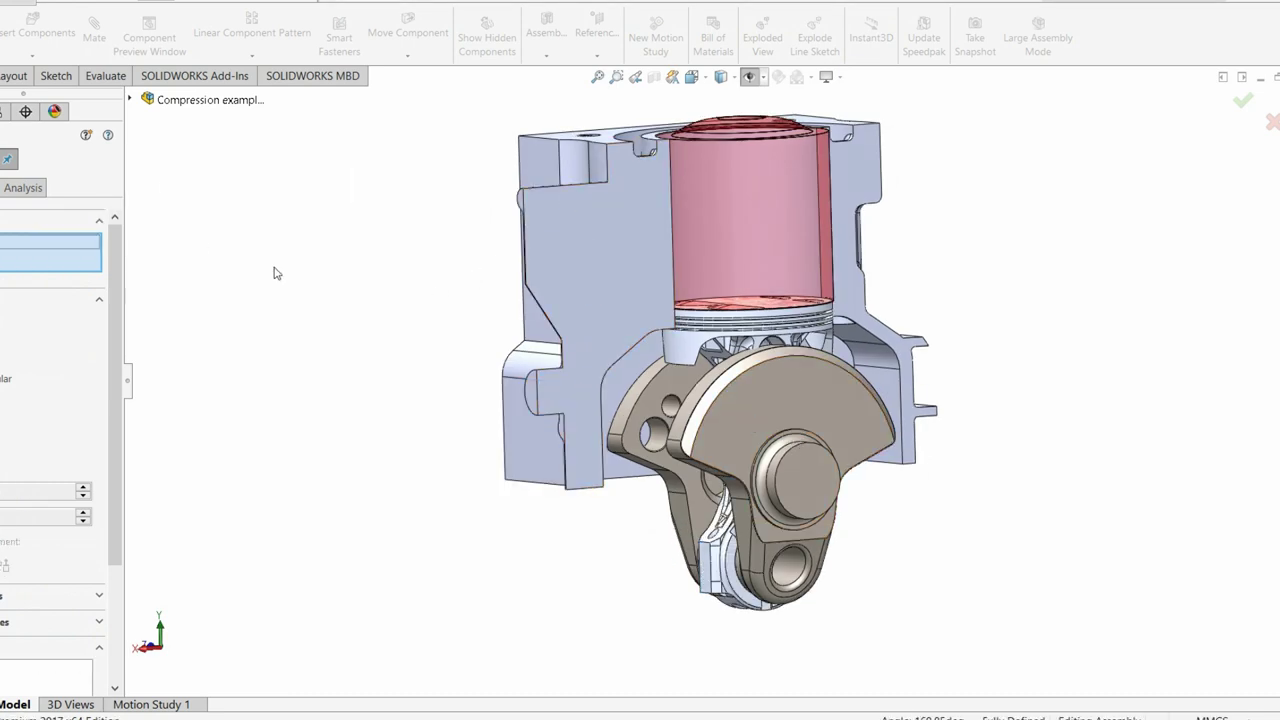
key(Escape)
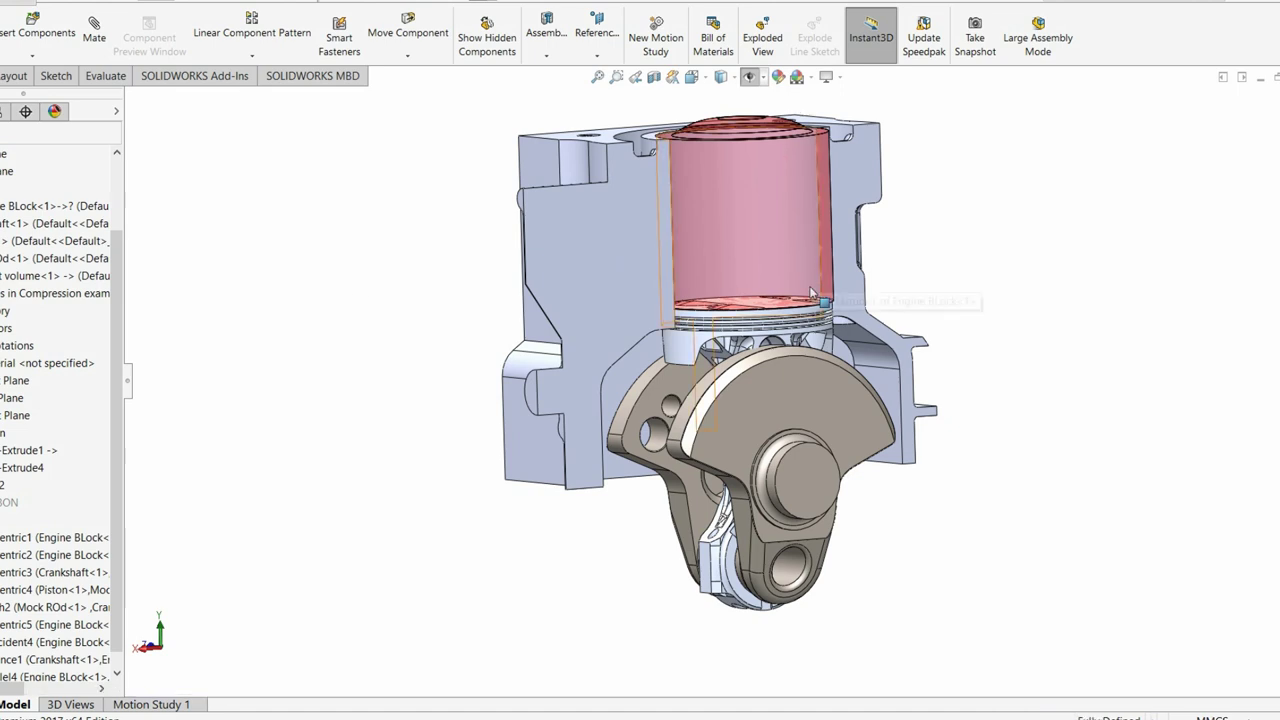
Step: Unsuppress the CARBON feature of the swept volume component
scroll(826, 285, down, 3)
middle_drag(826, 292, 790, 352)
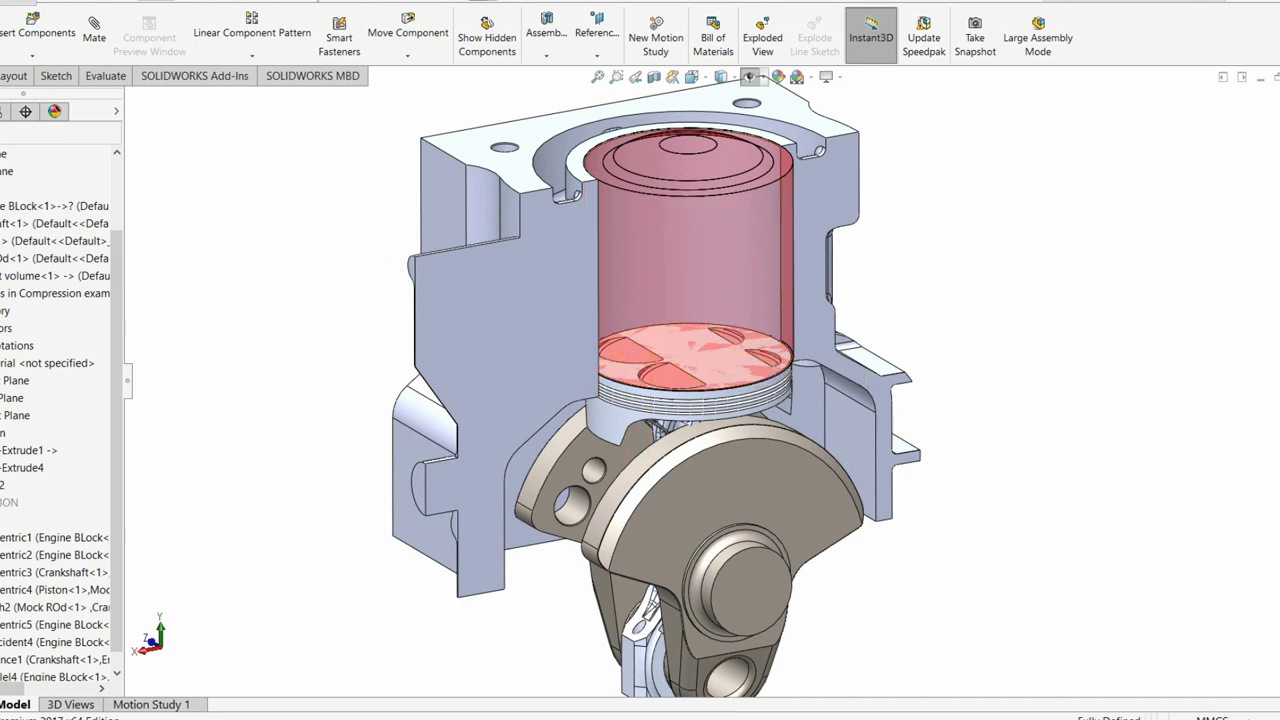
click(10, 502)
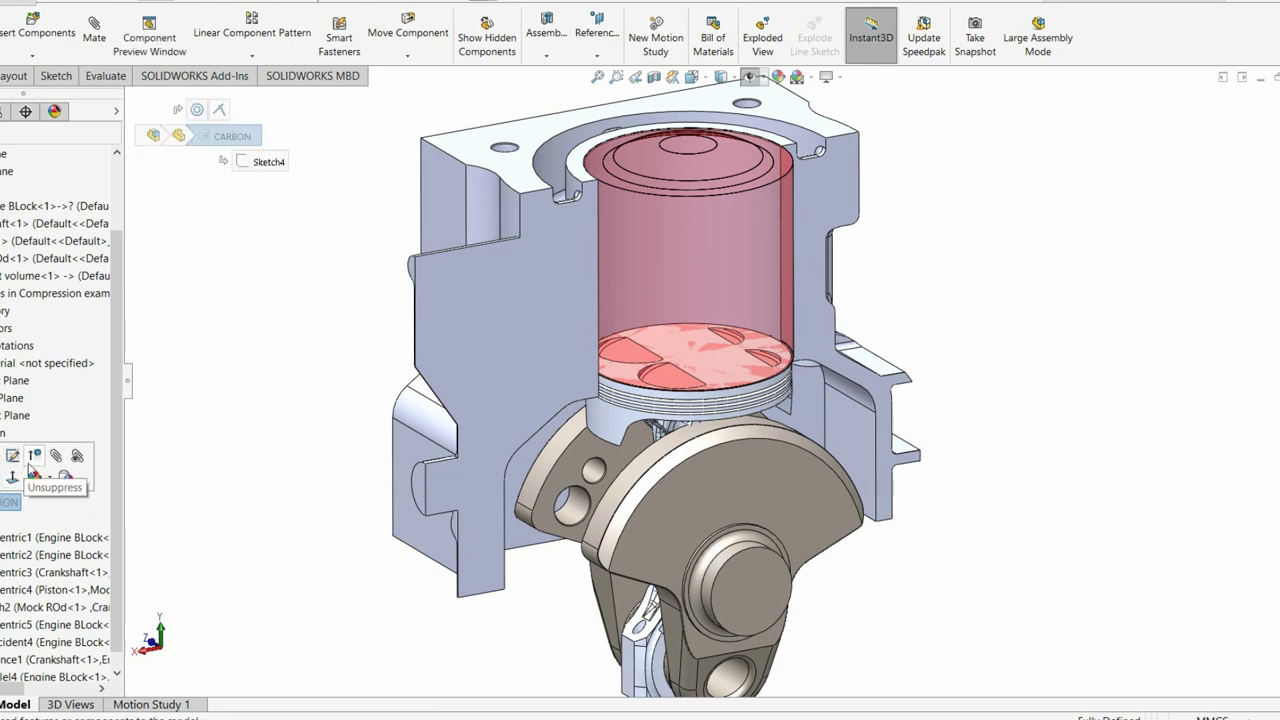
click(33, 458)
scroll(720, 378, down, 5)
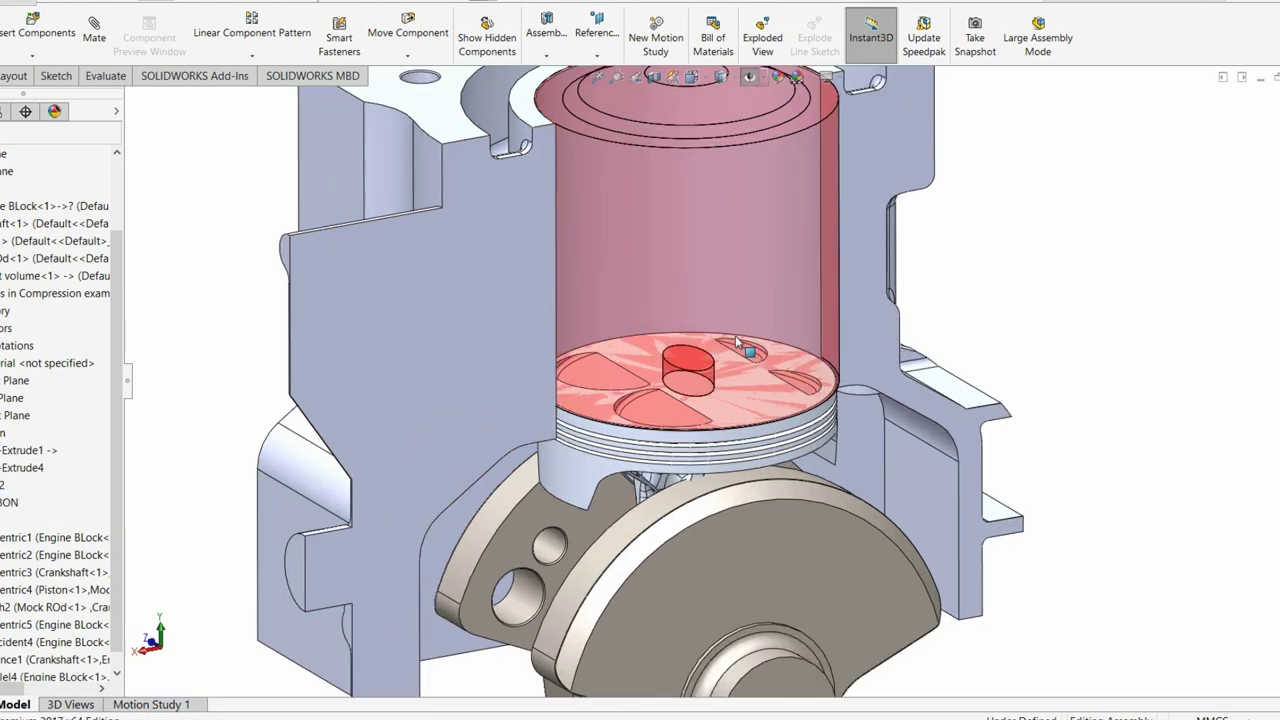
middle_drag(720, 378, 665, 370)
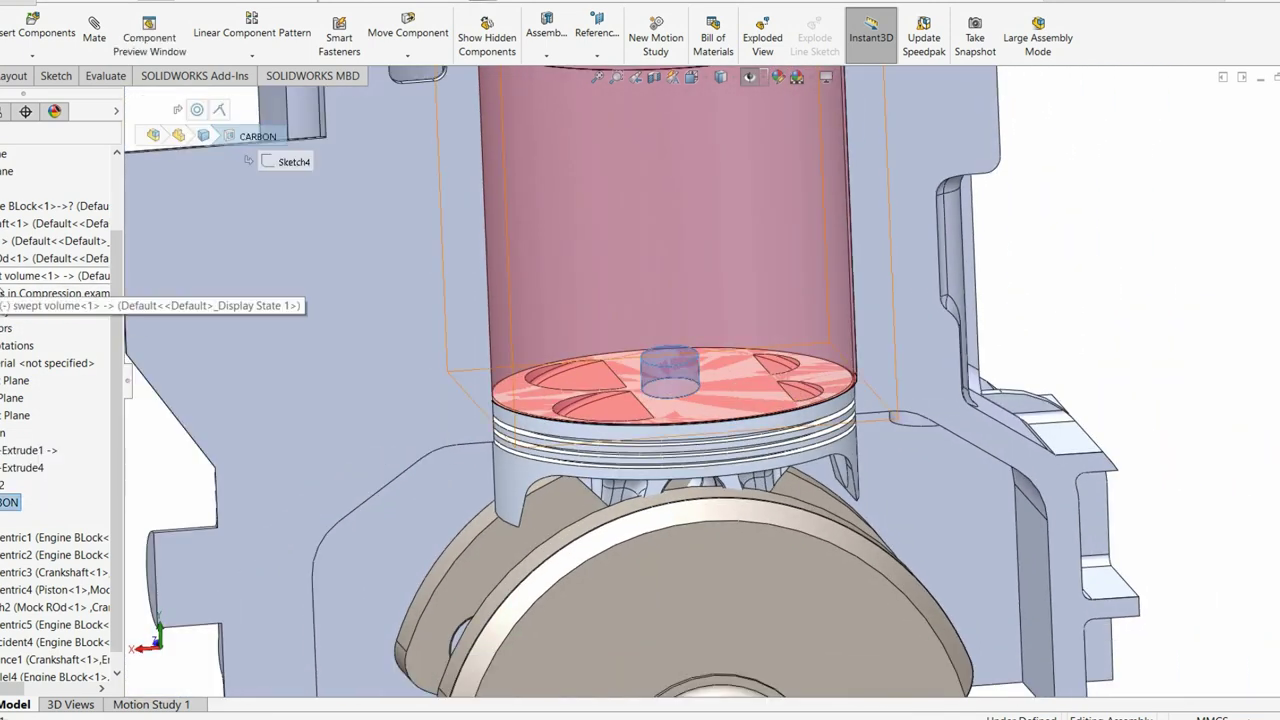
Step: Open the swept volume part on its own and examine the CARBON cut in its flat end and the domed opposite end
click(8, 277)
click(11, 261)
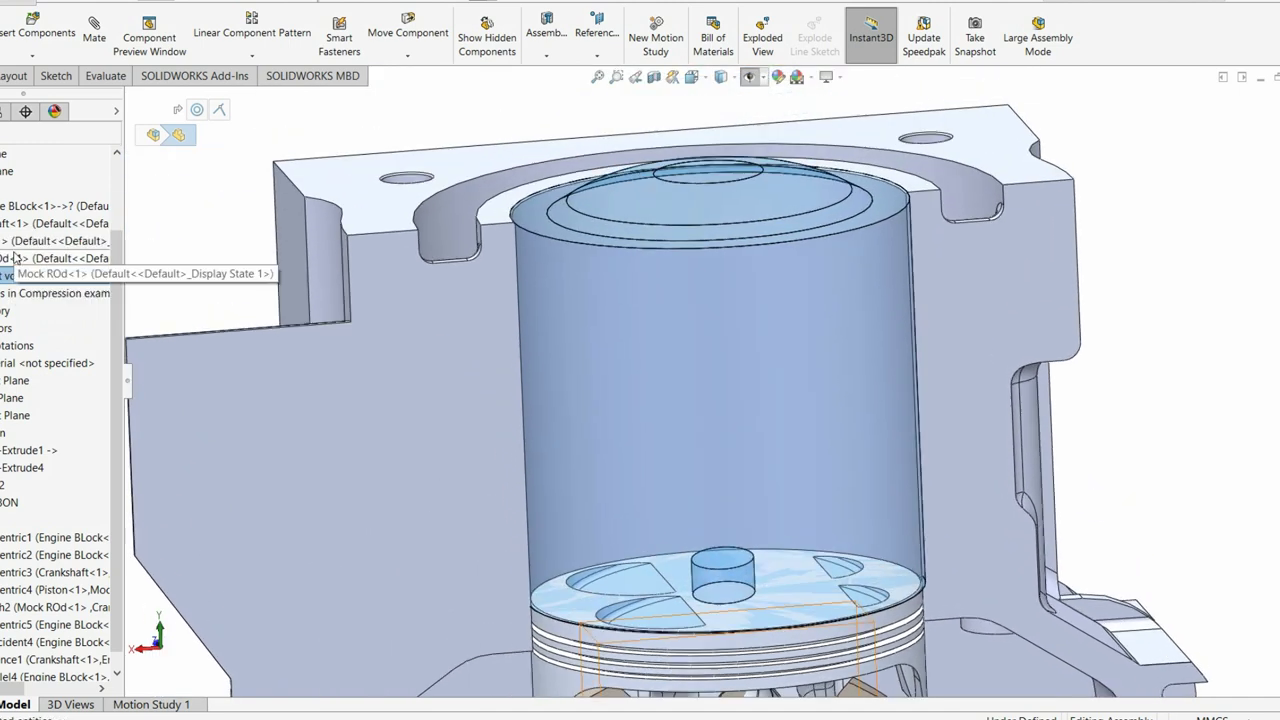
click(8, 275)
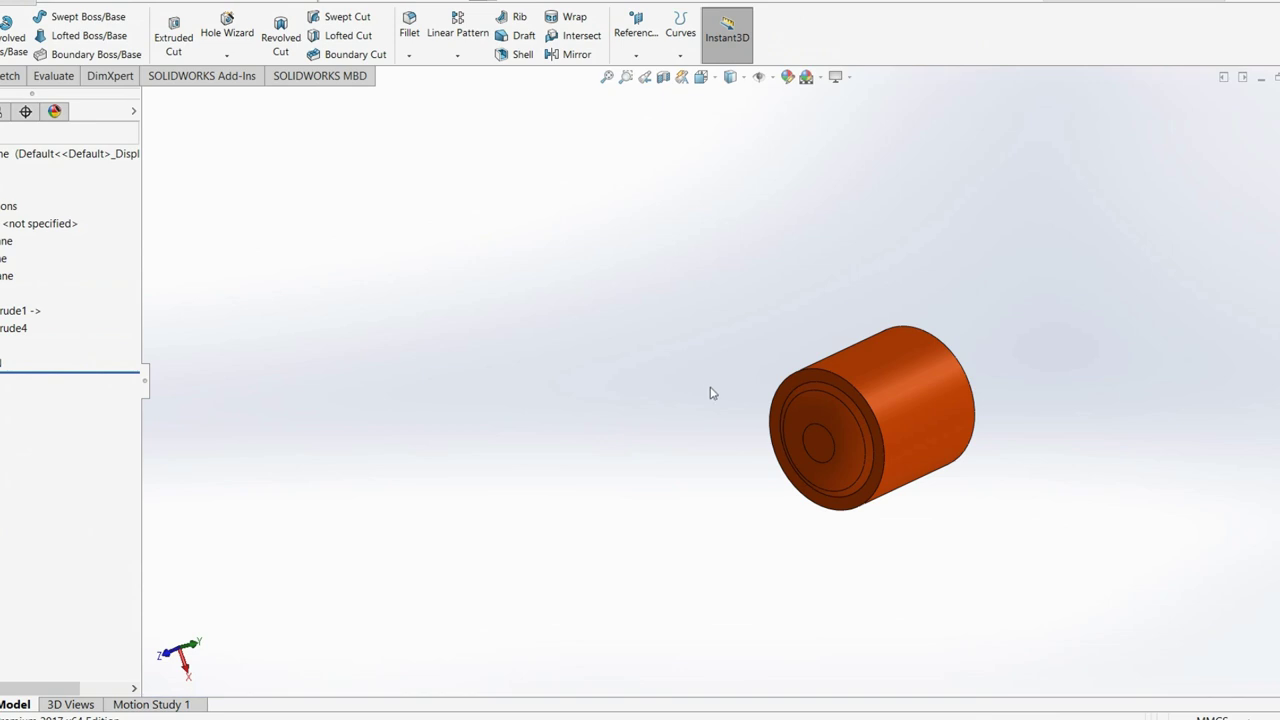
middle_drag(958, 383, 733, 483)
scroll(733, 483, up, 2)
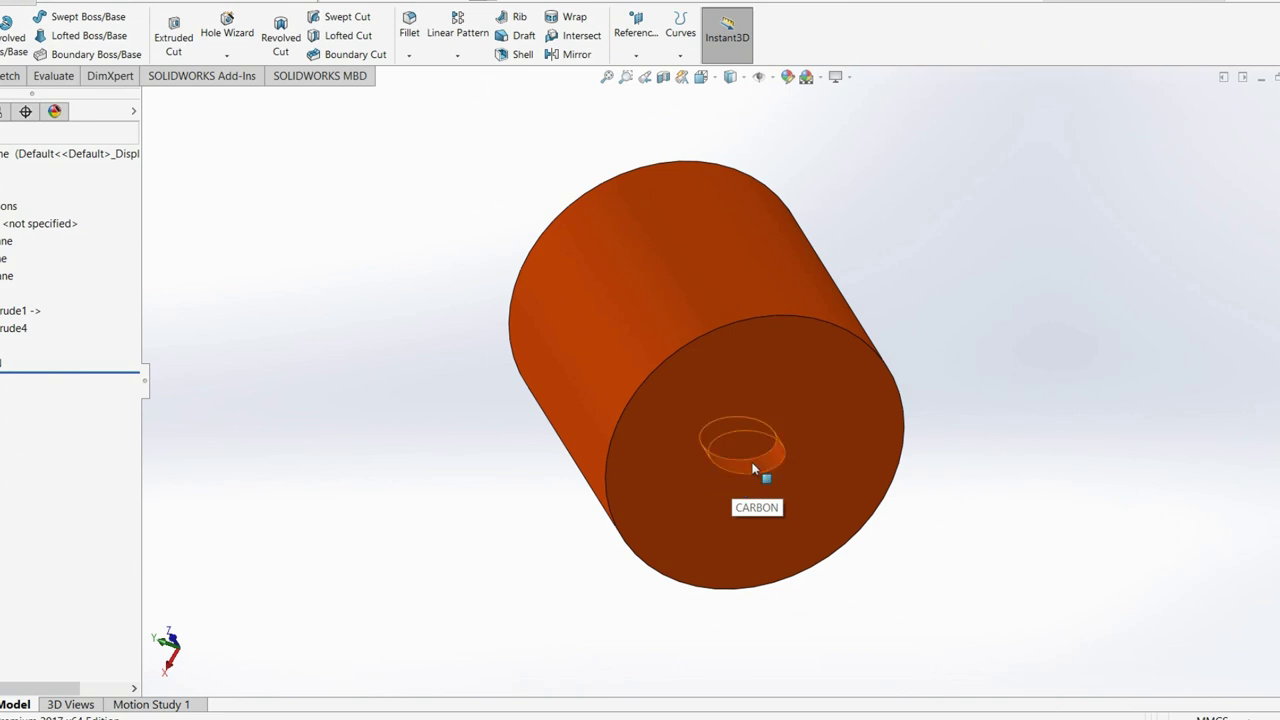
middle_drag(623, 453, 690, 250)
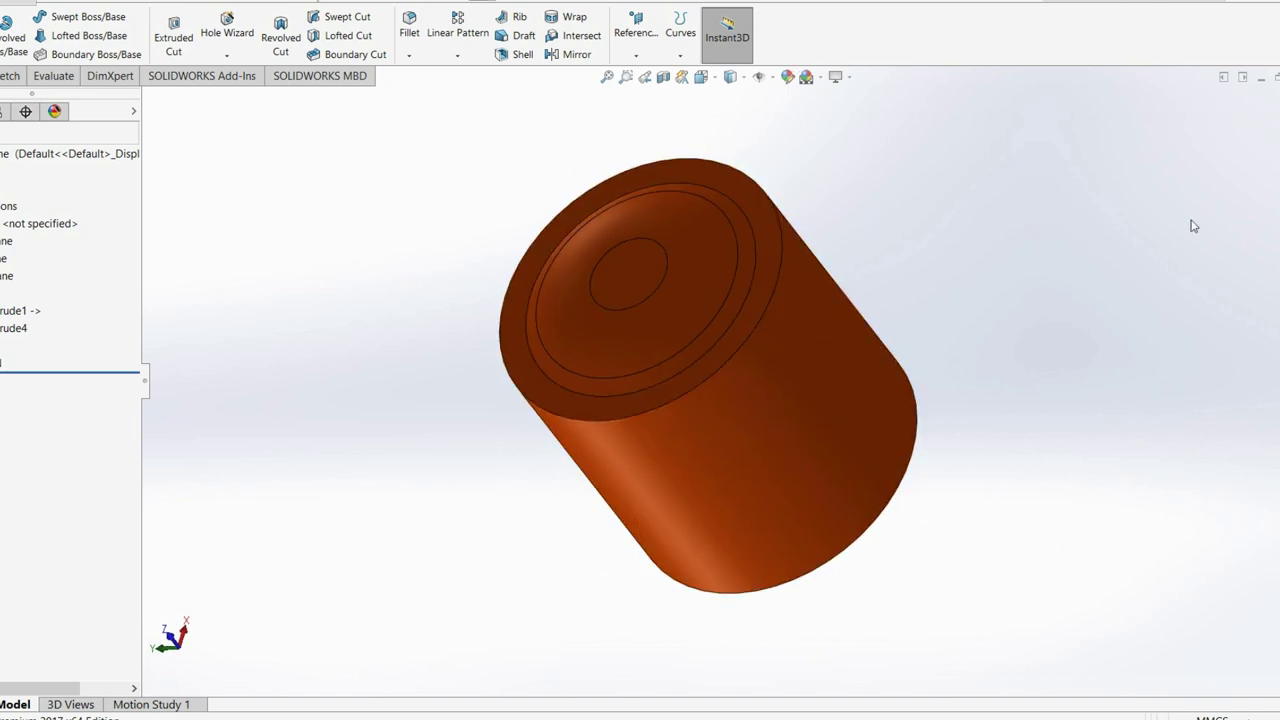
Step: Close the swept volume part without saving, keeping its changes in the assembly
key(ctrl+w)
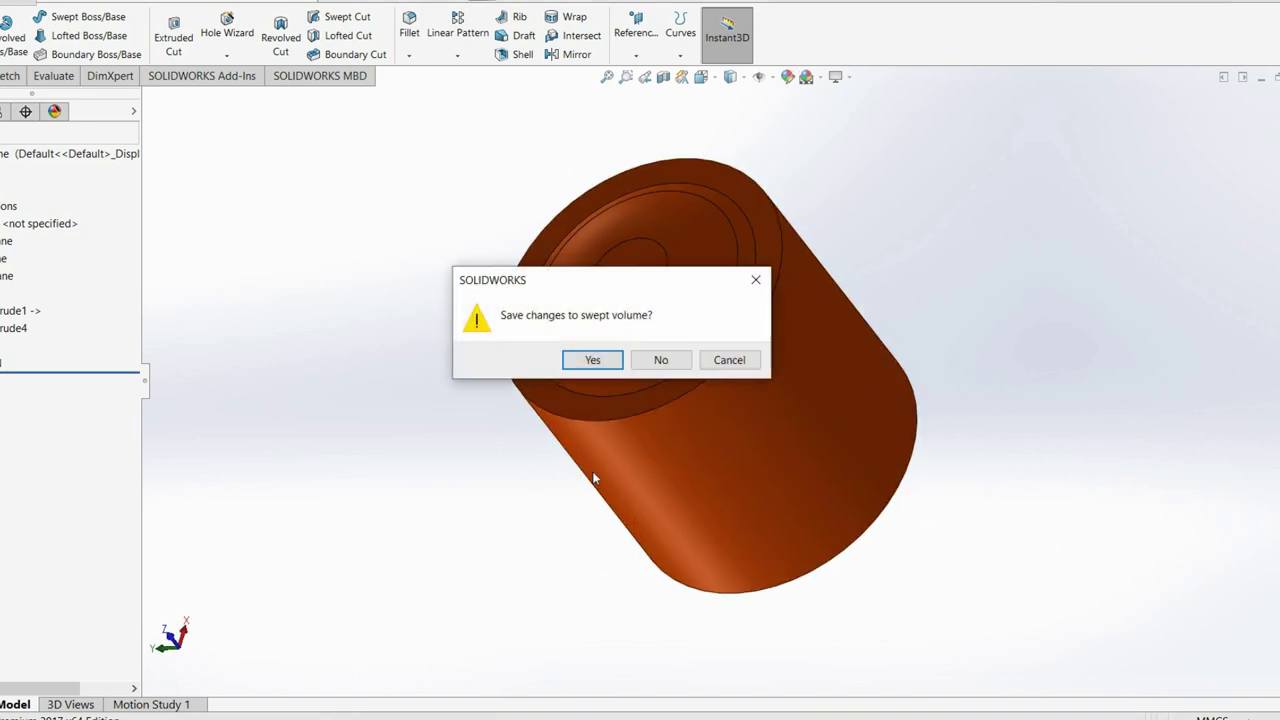
click(664, 360)
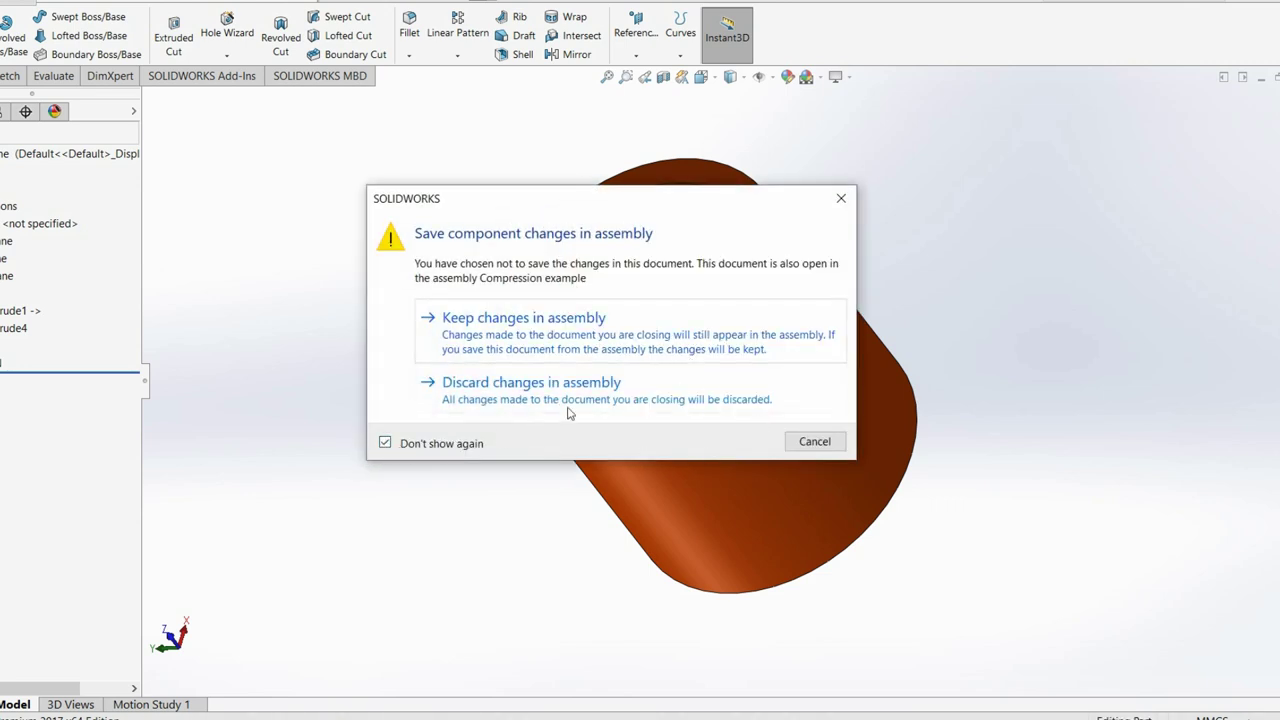
click(655, 347)
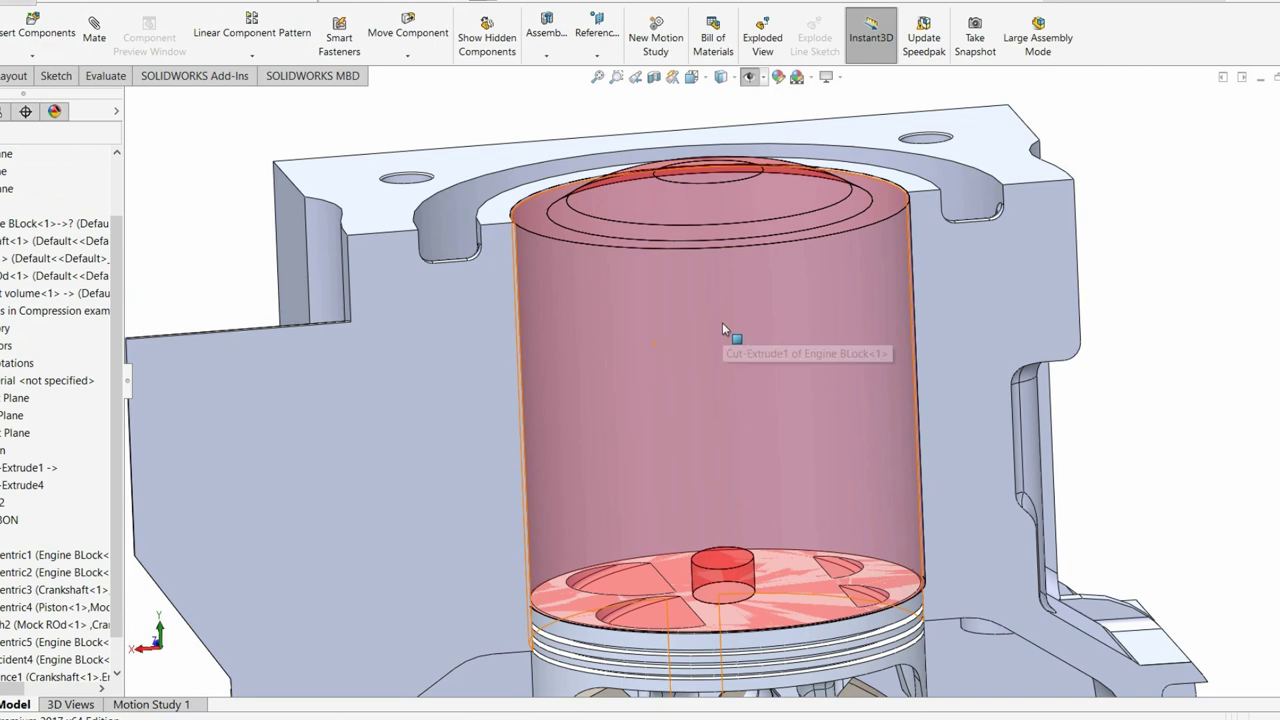
Step: Examine the carbon deposit cylinder on the piston crown within the swept volume
scroll(841, 517, down, 3)
middle_drag(700, 523, 697, 564)
scroll(640, 640, down, 3)
scroll(832, 259, up, 6)
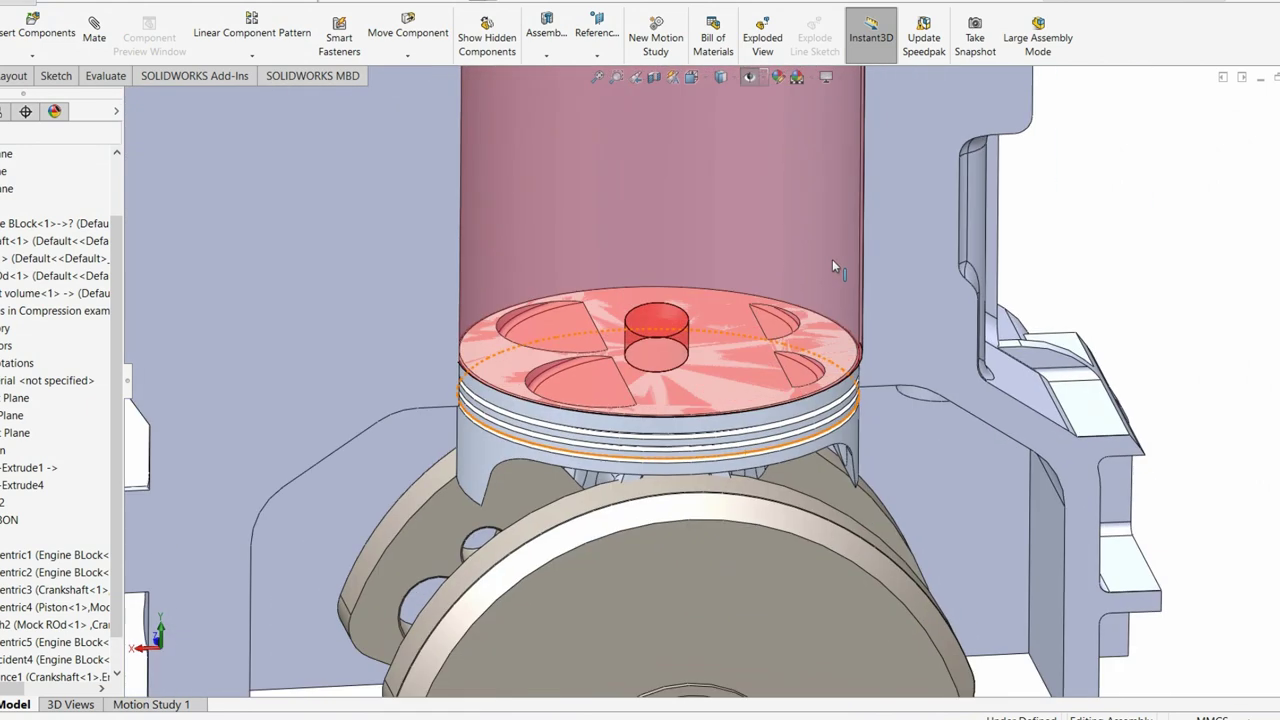
middle_drag(815, 330, 560, 334)
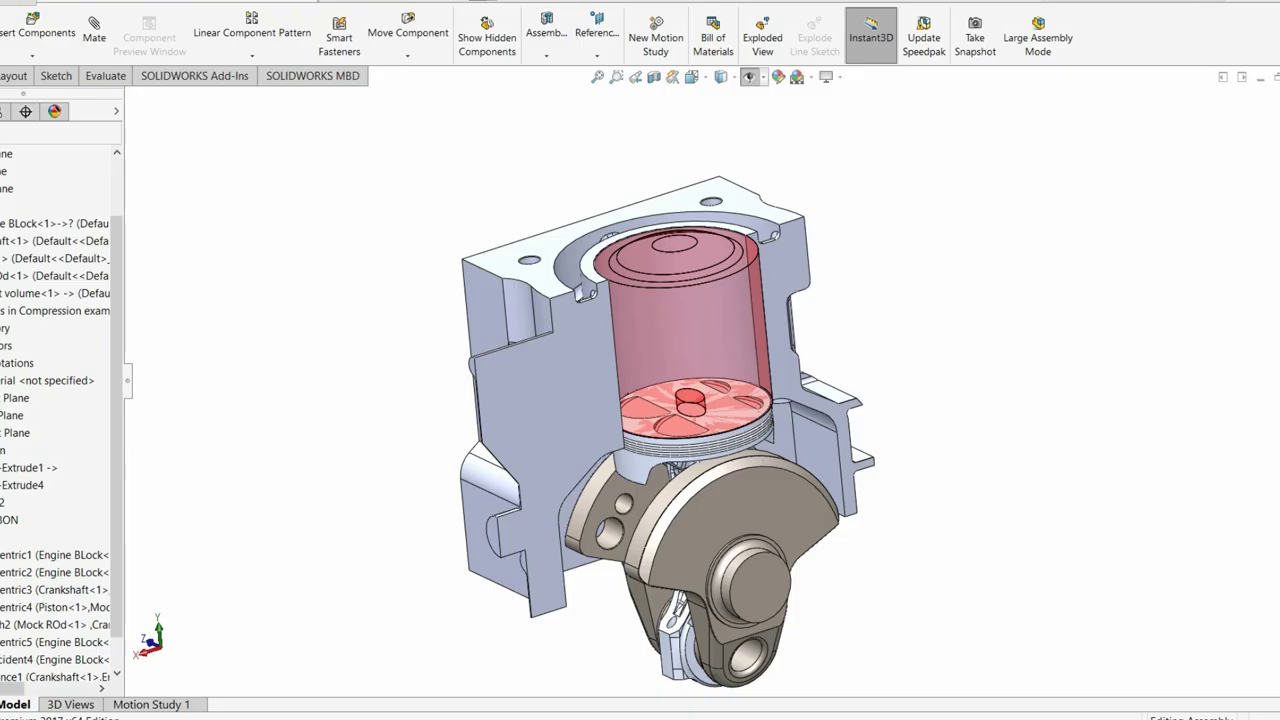
Step: Check the volume in the mass properties of the swept volume component with the carbon deposit at bottom dead centre
scroll(684, 390, up, 2)
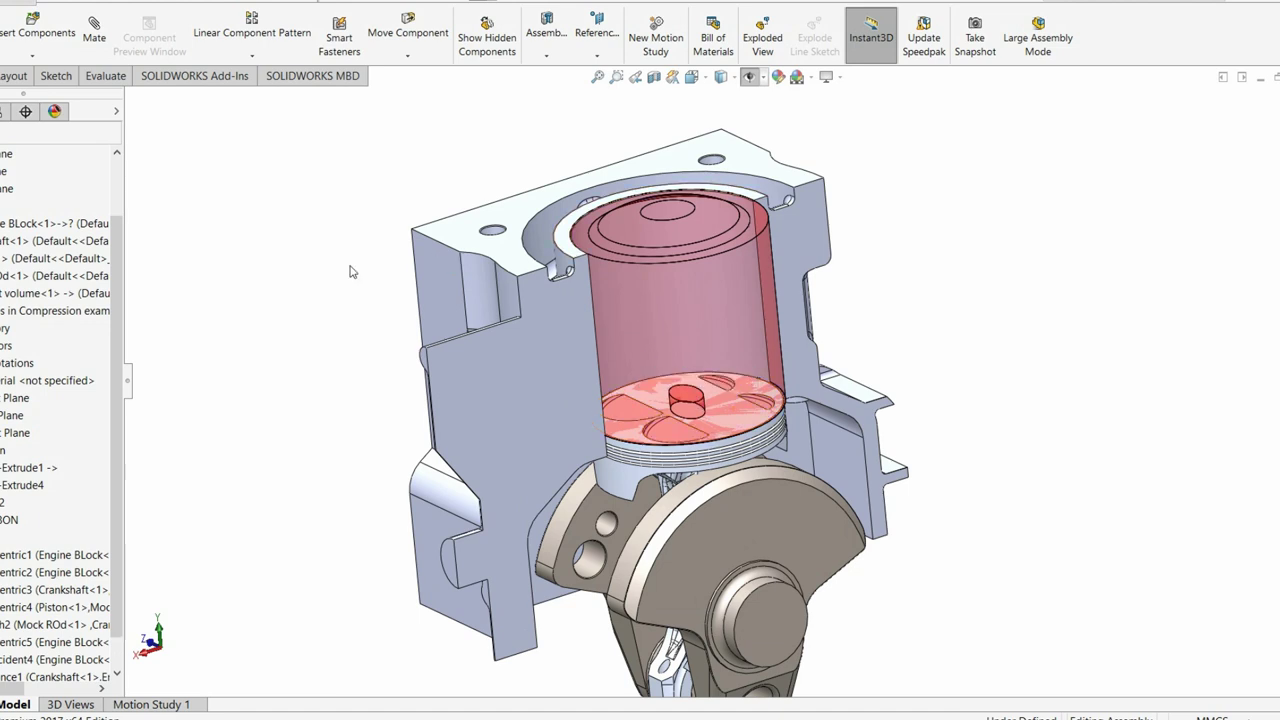
click(28, 294)
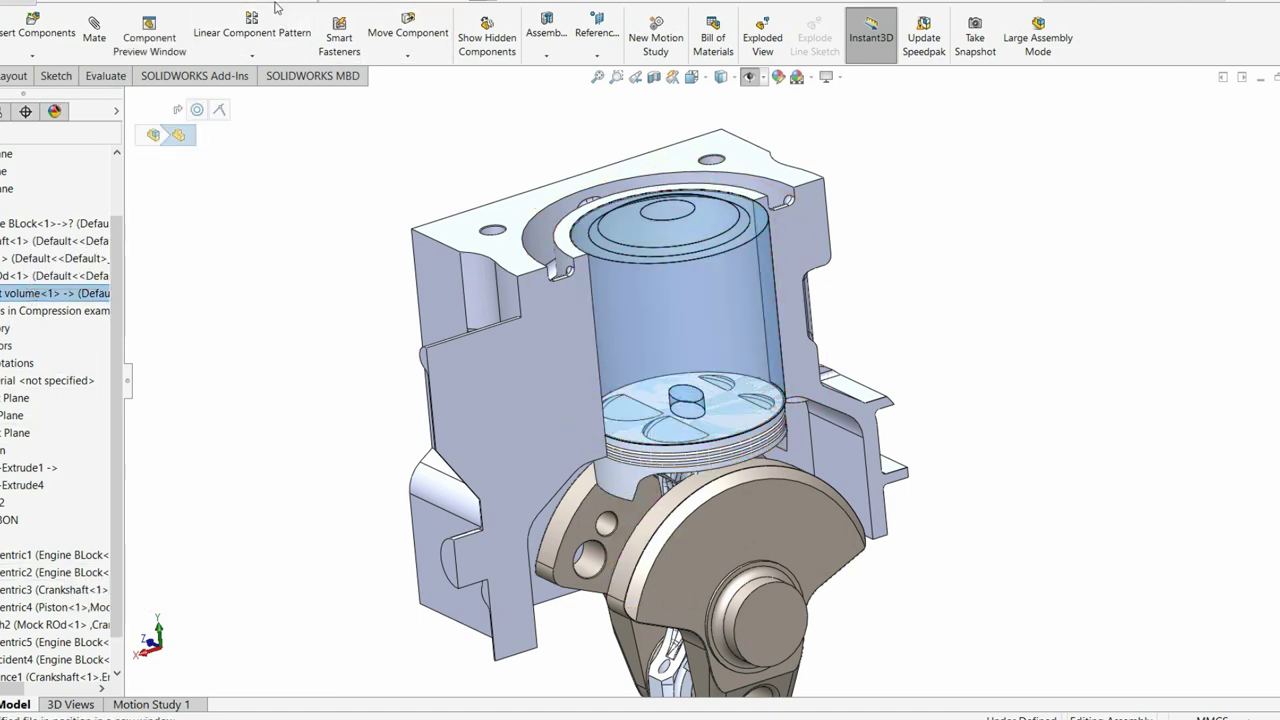
click(104, 76)
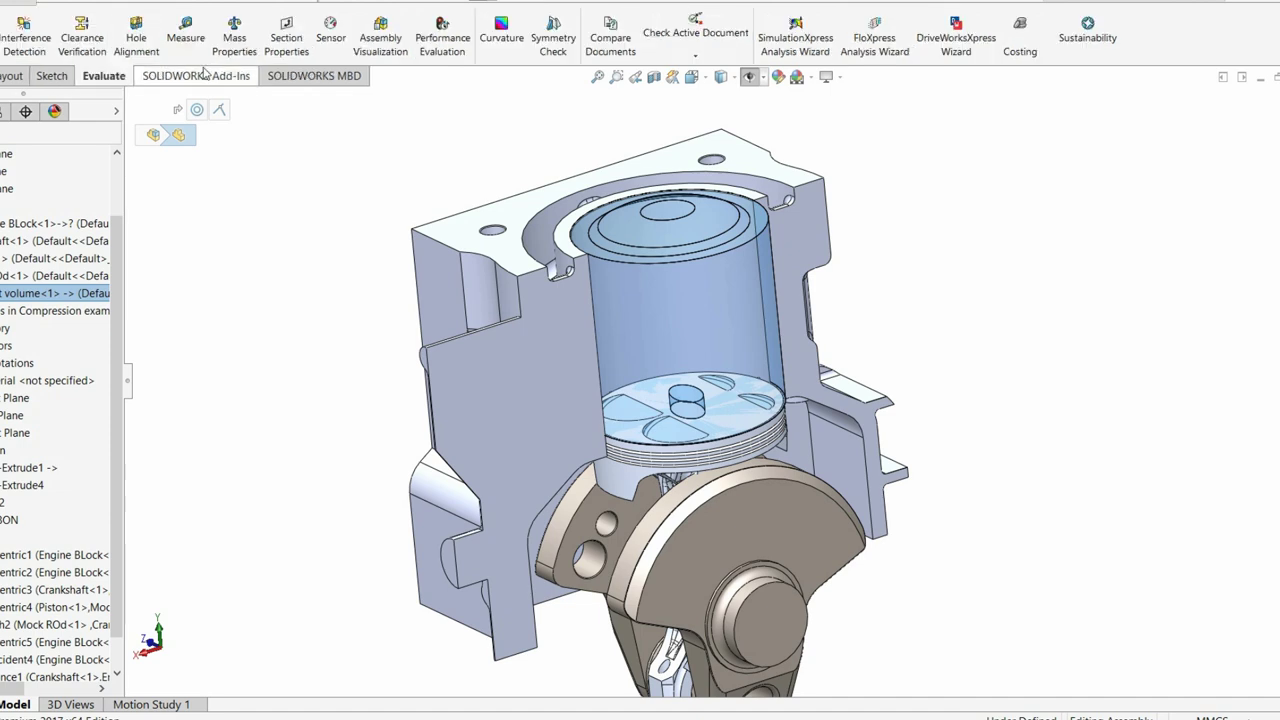
click(234, 40)
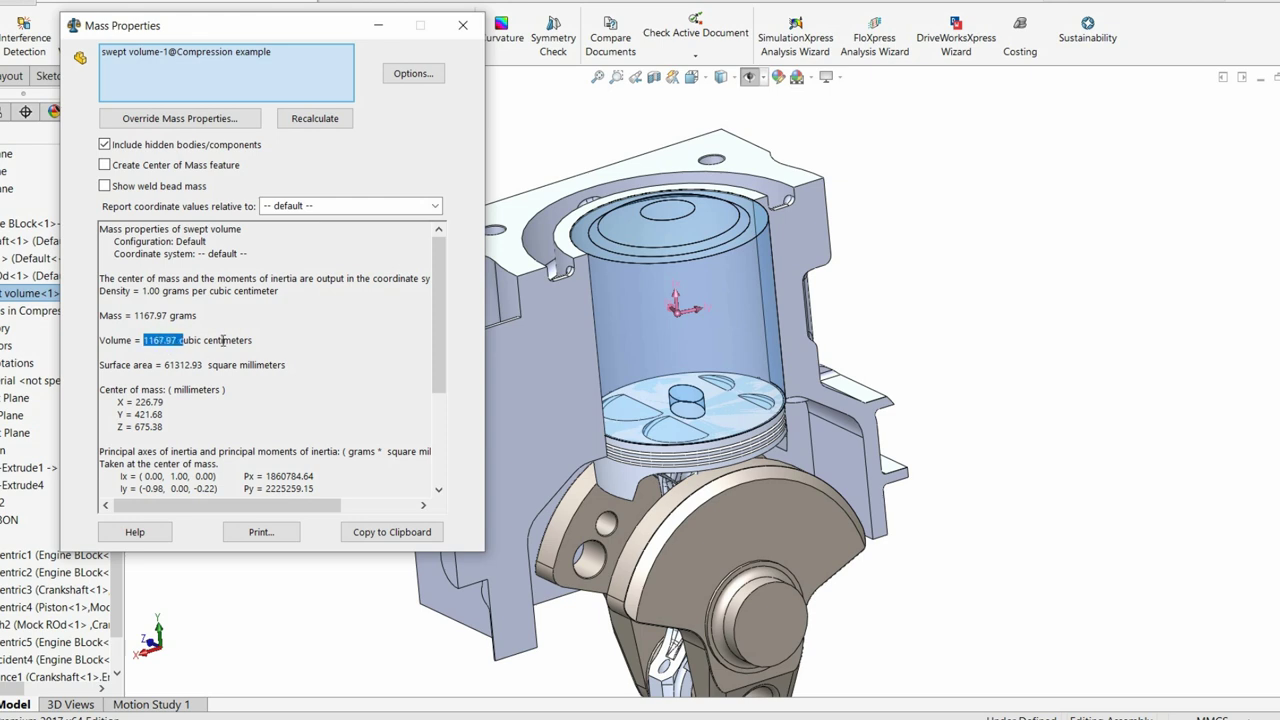
click(166, 346)
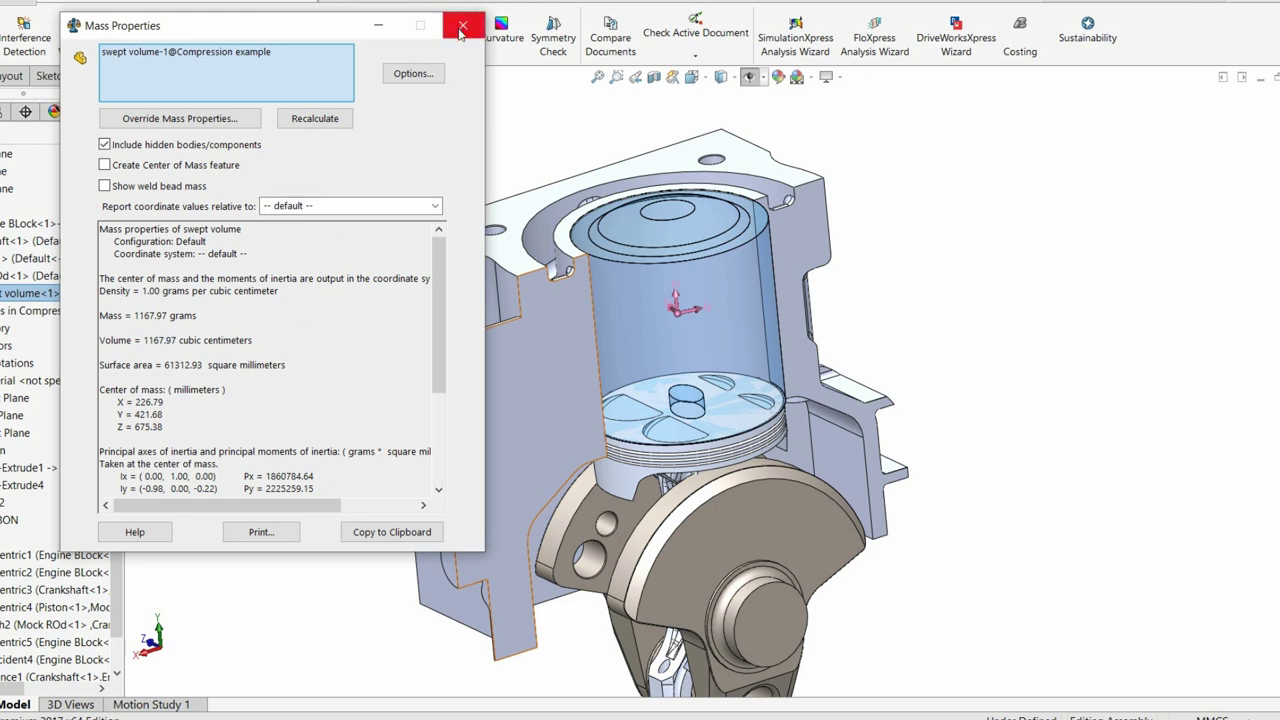
click(462, 27)
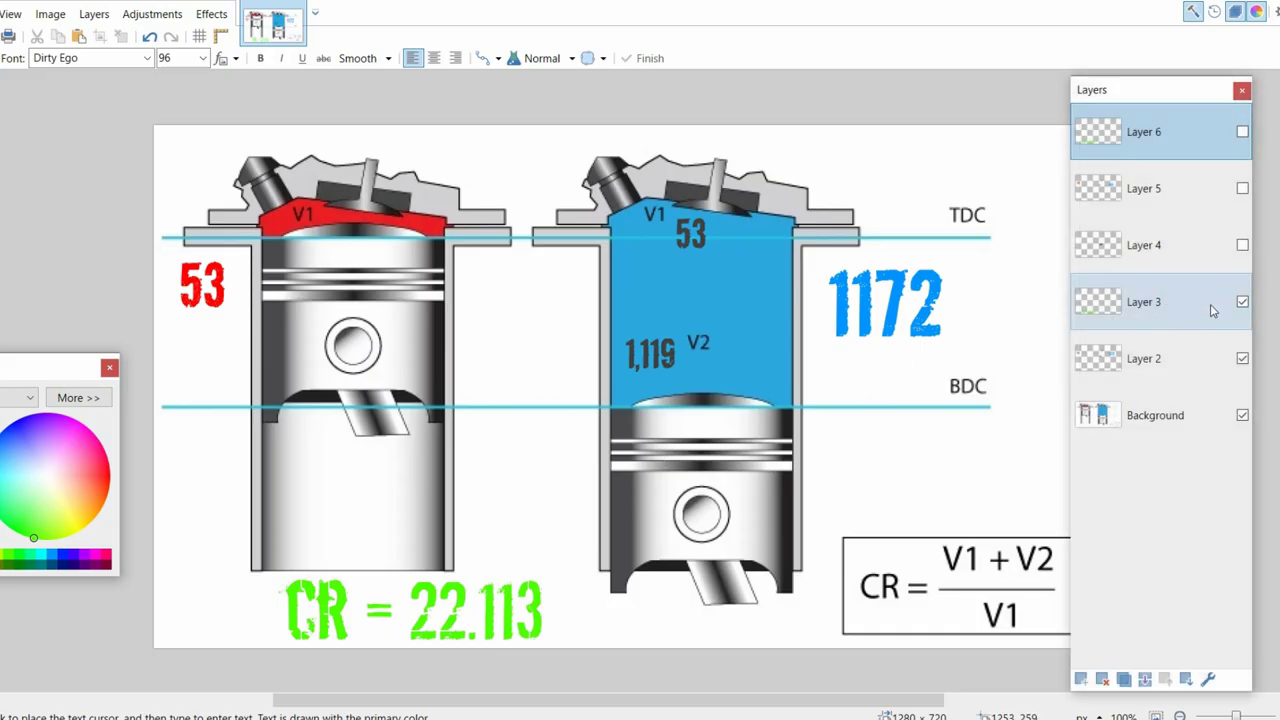
Step: Switch to the compression ratio diagram in paint.net and hide Layer 3 and Layer 2
click(1242, 302)
click(1242, 358)
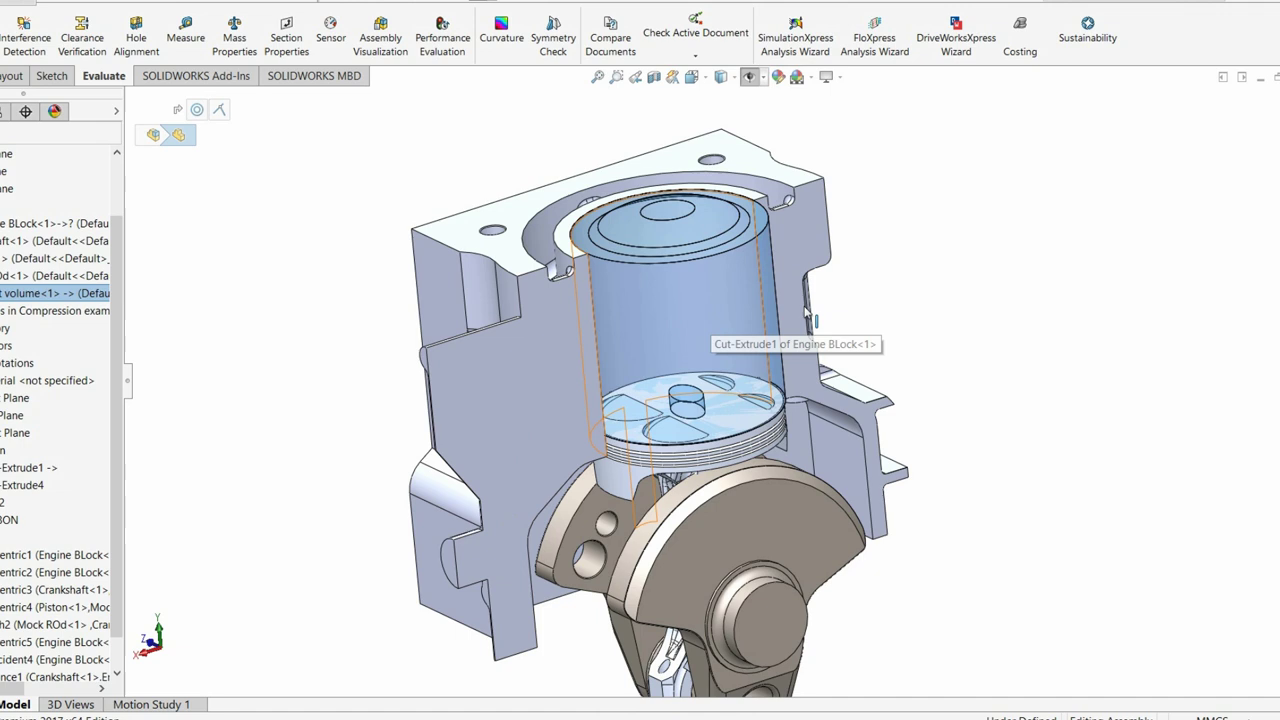
Step: Back in SOLIDWORKS, delete the Parallel4 mate between engine block and rod, and rotate the crankshaft to raise the piston to top dead centre
key(Escape)
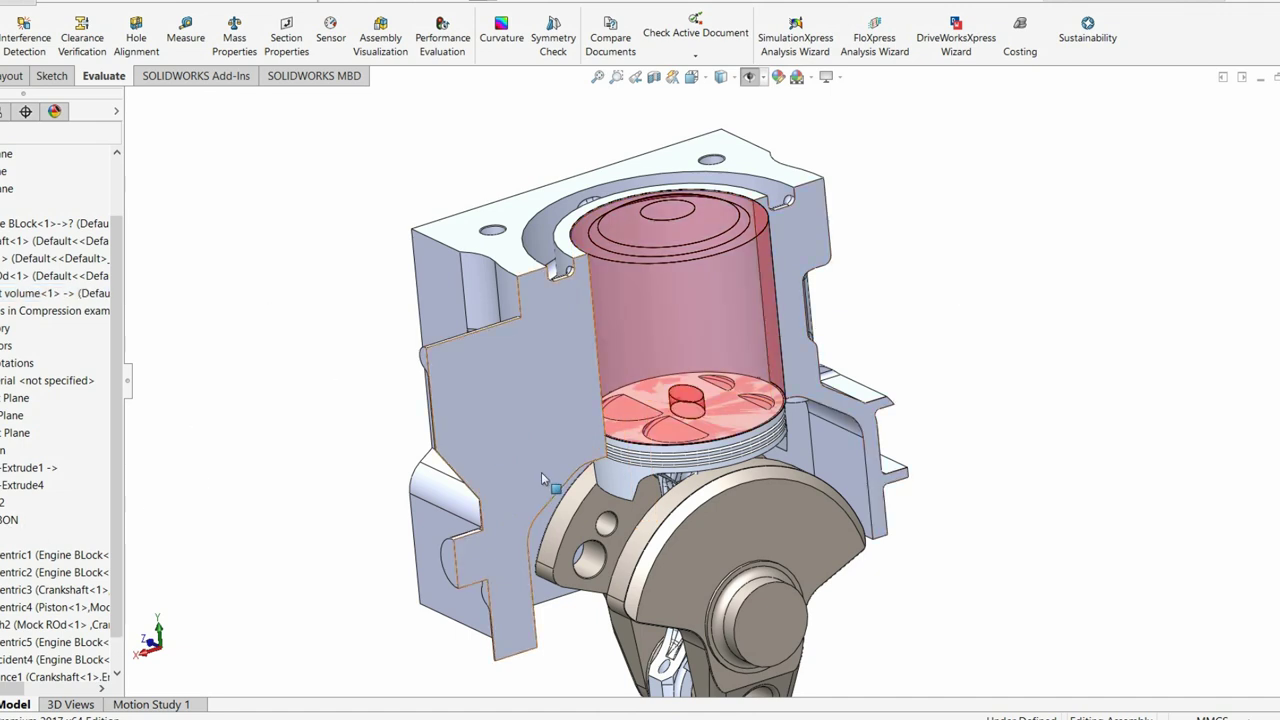
scroll(40, 625, down, 1)
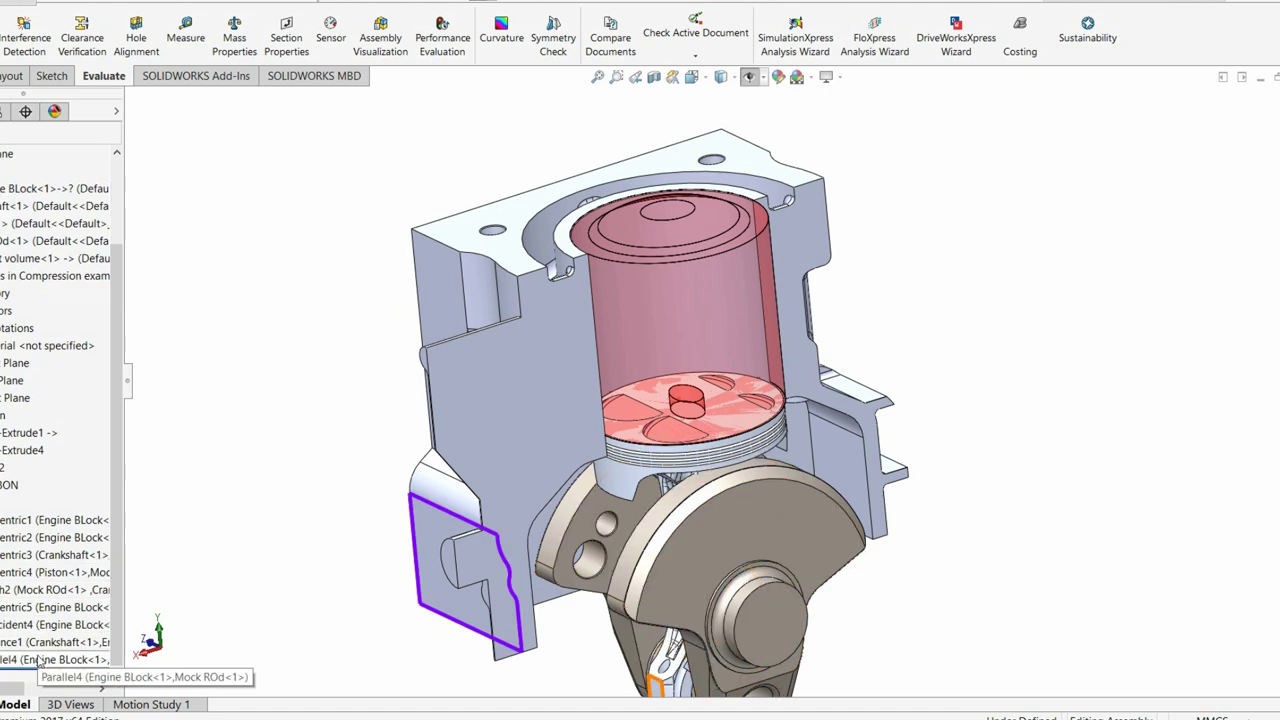
click(37, 664)
key(Escape)
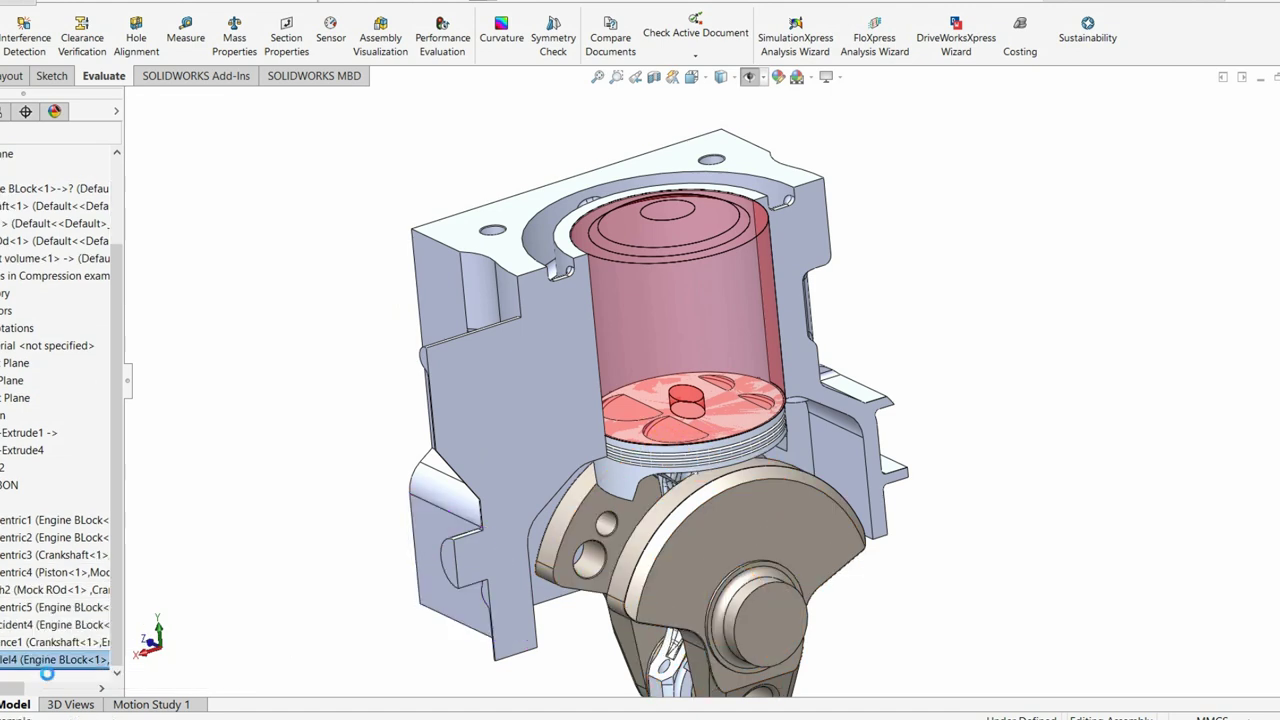
scroll(60, 600, up, 1)
drag(613, 483, 22, 580)
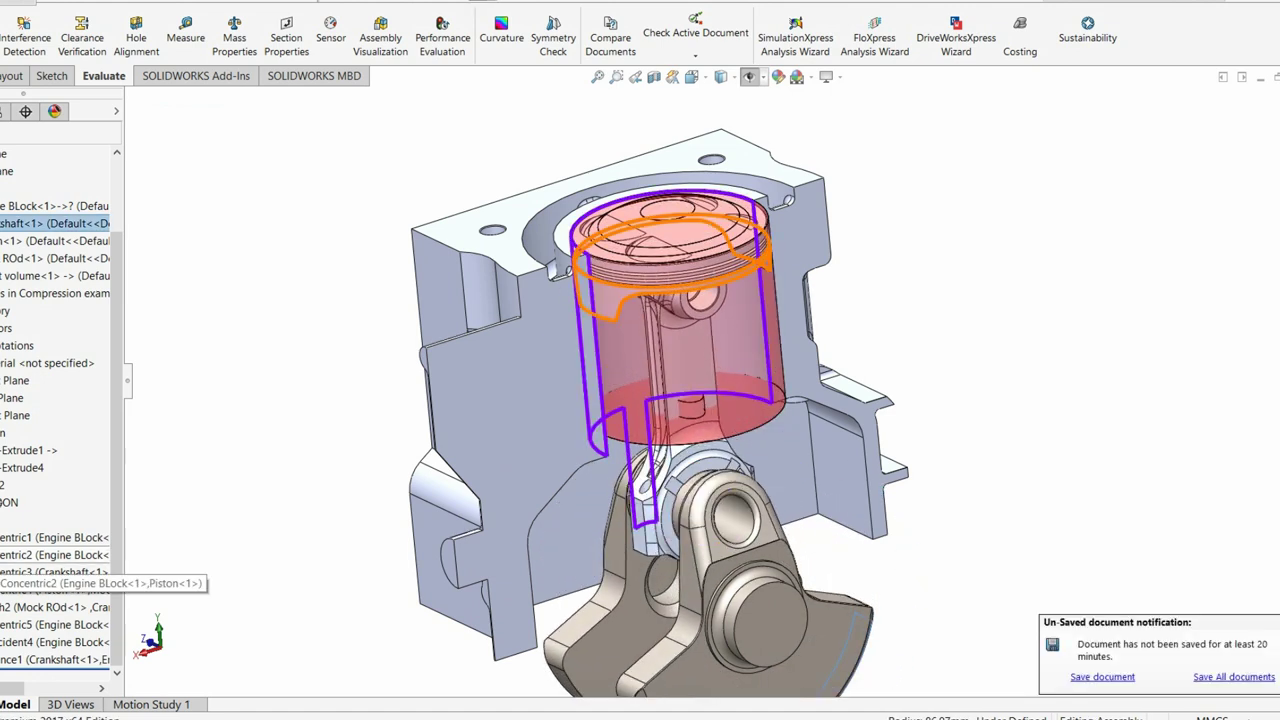
click(3, 113)
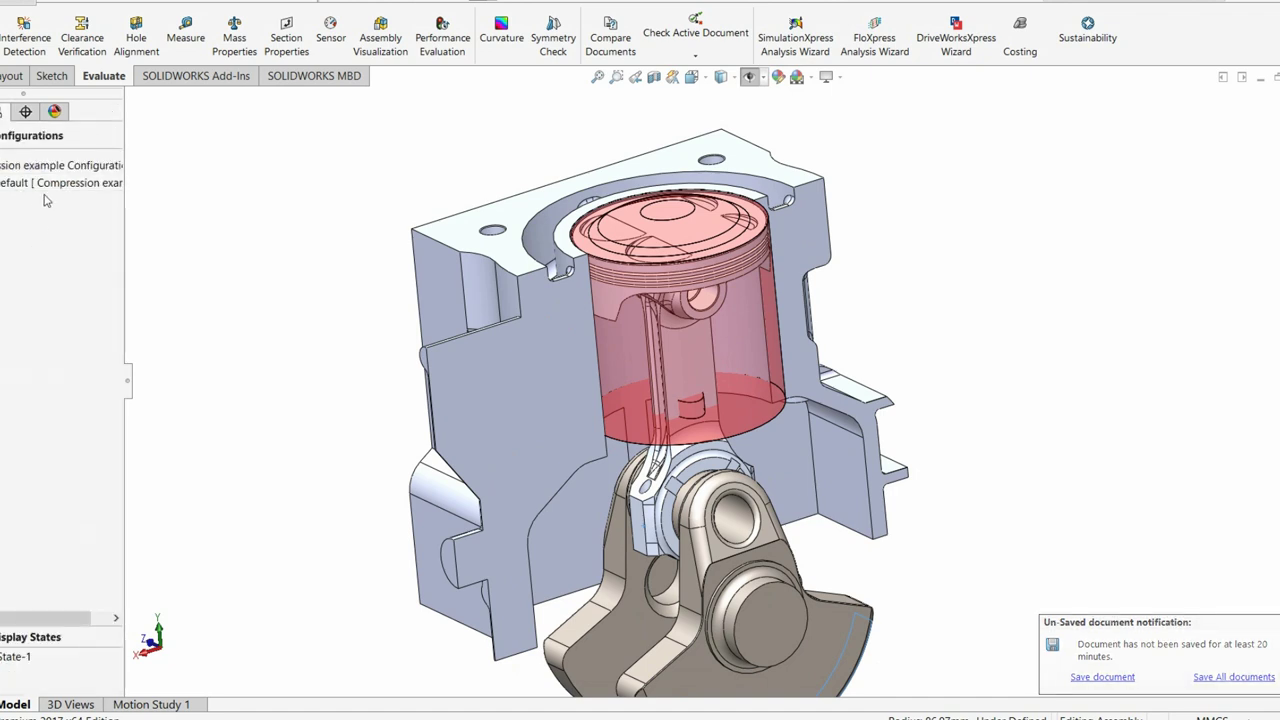
click(1, 111)
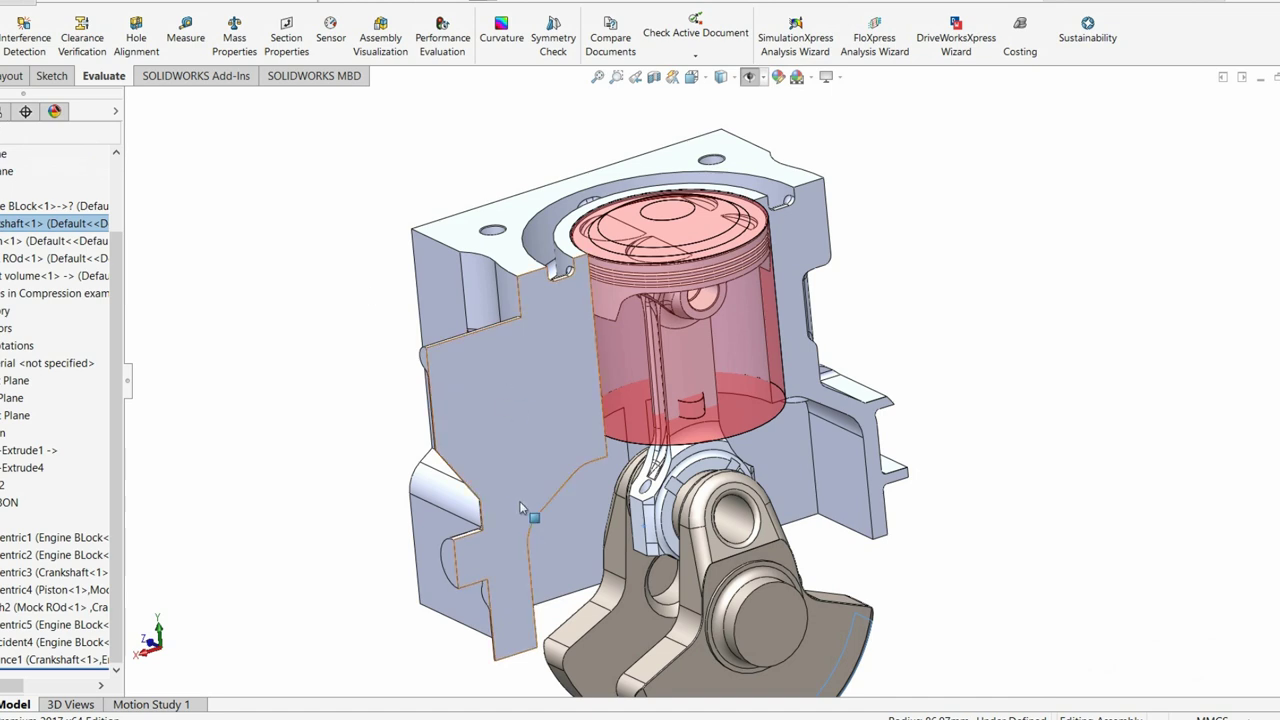
Step: Add a parallel mate between the side face of the rod's big end and the flat outer side face of the engine block
click(637, 522)
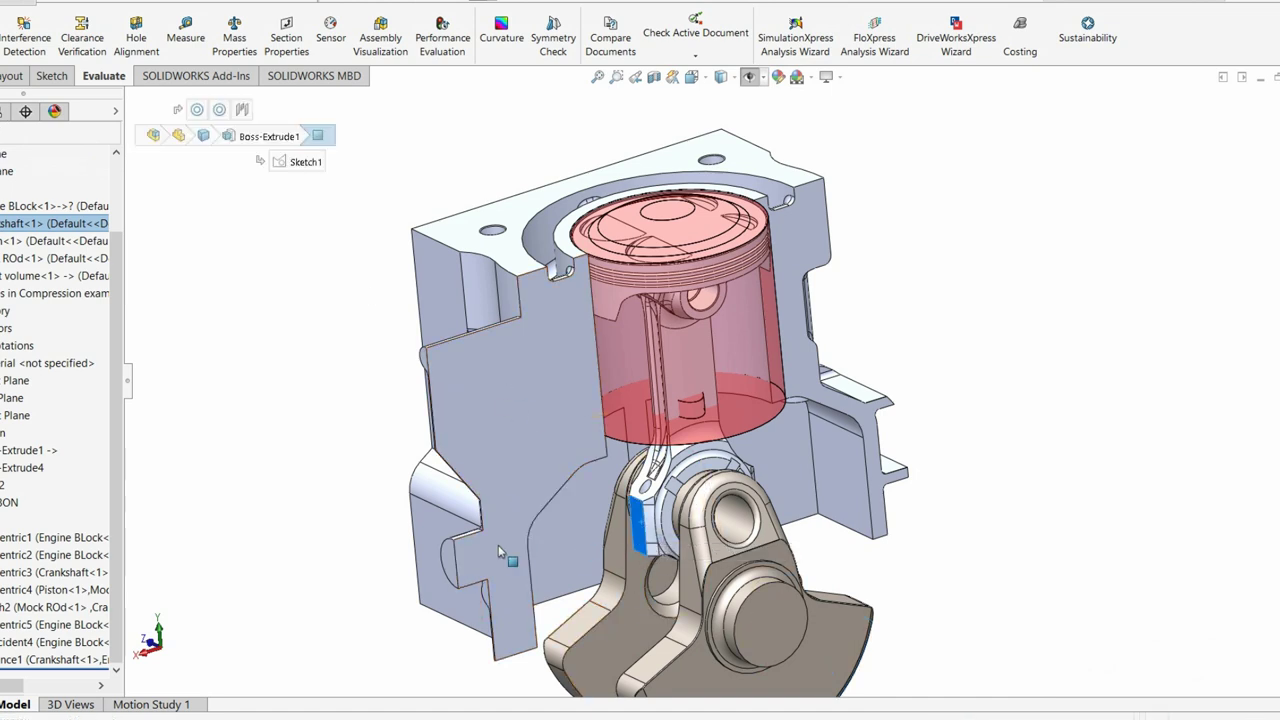
key(space)
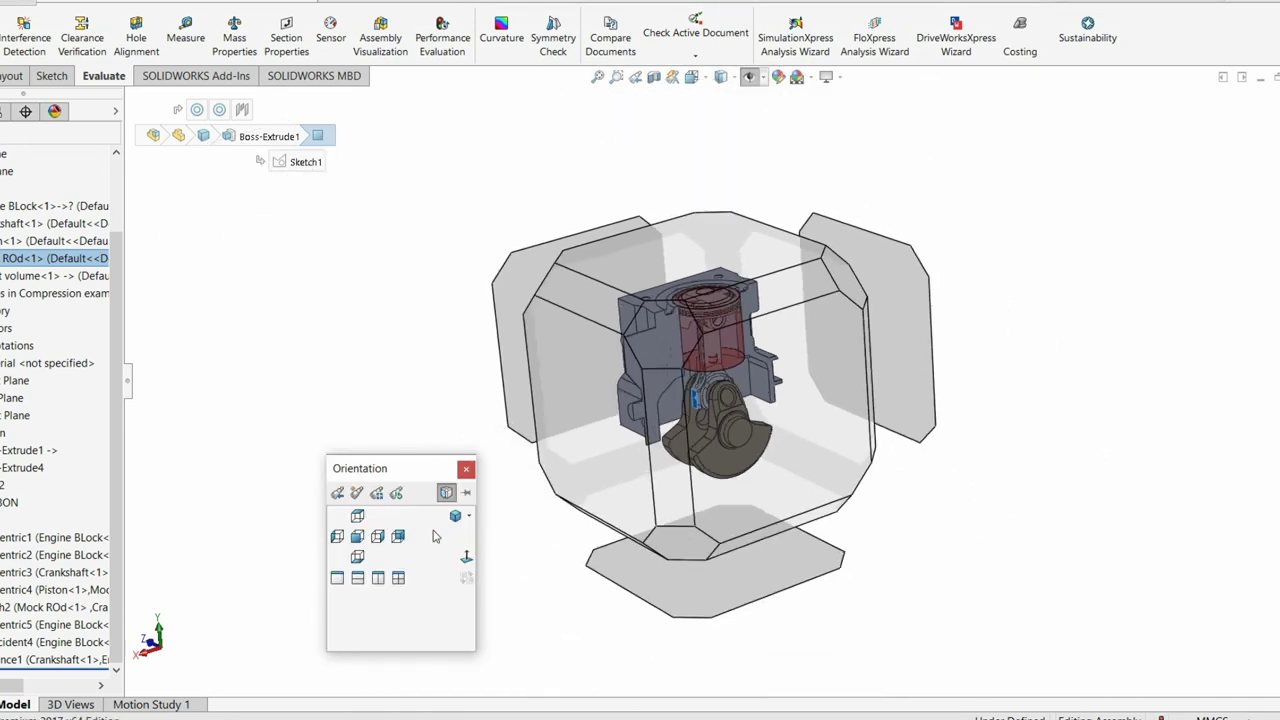
click(466, 471)
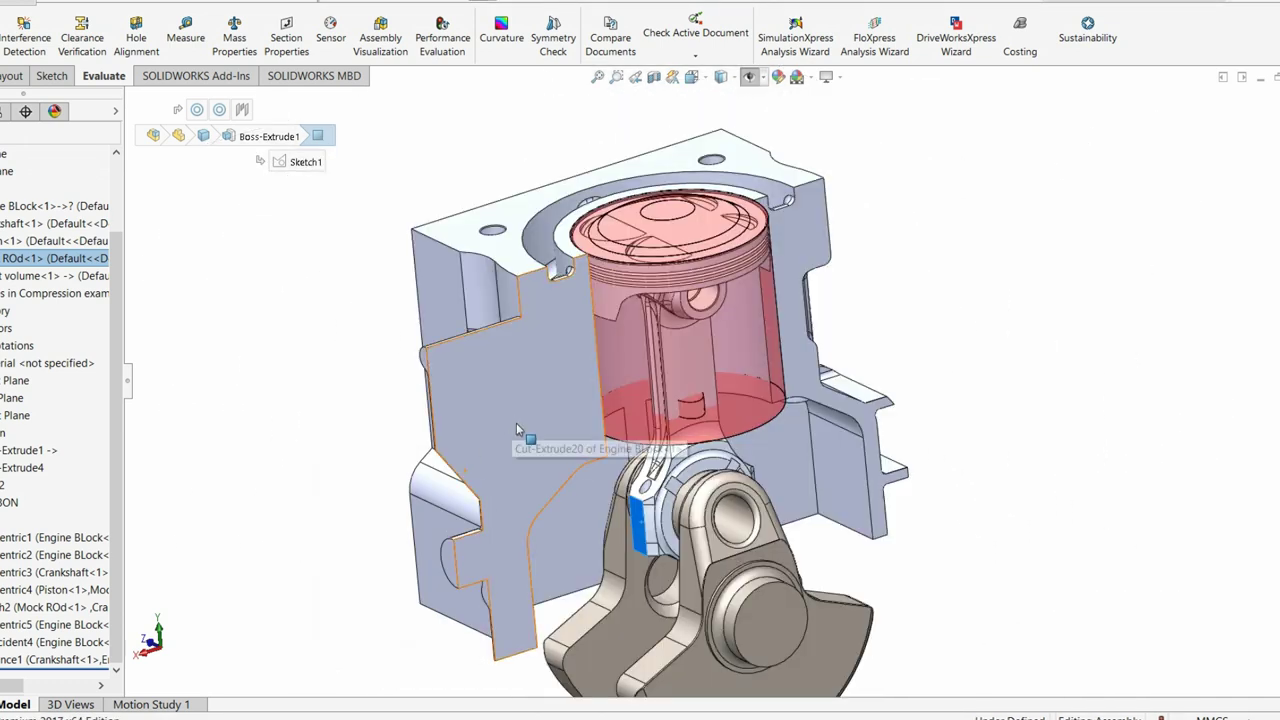
ctrl+click(462, 550)
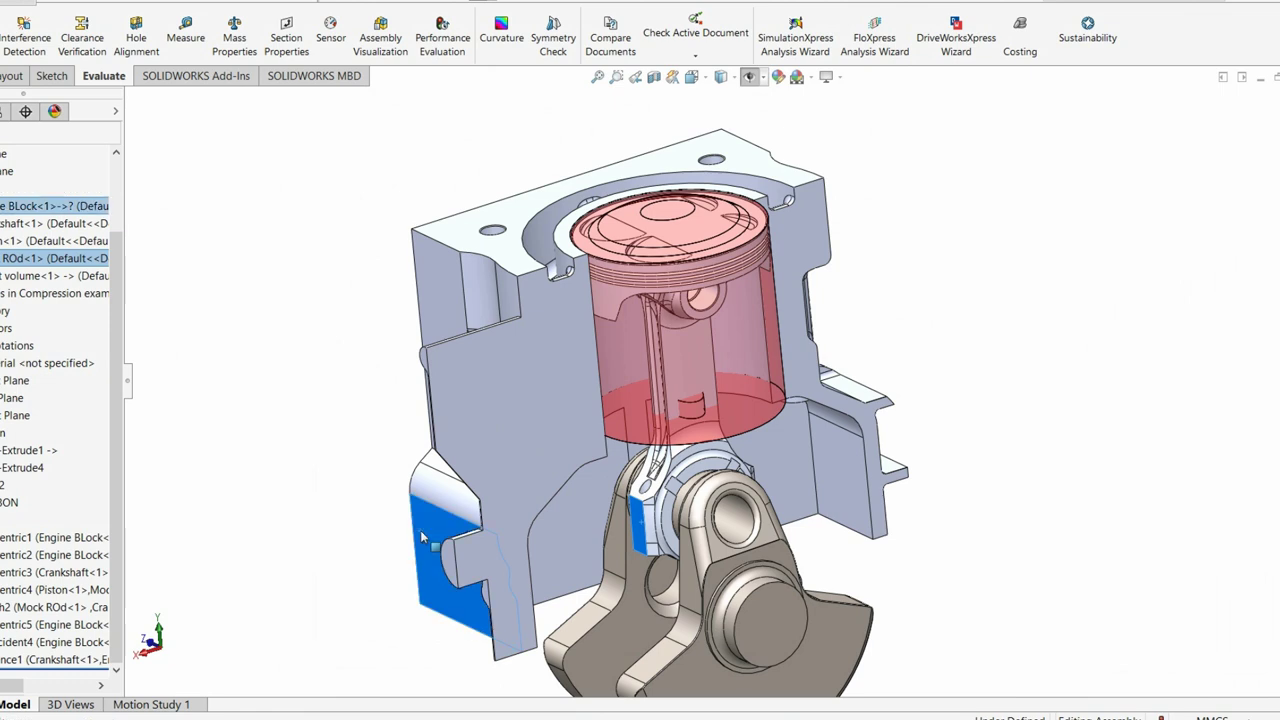
click(2, 76)
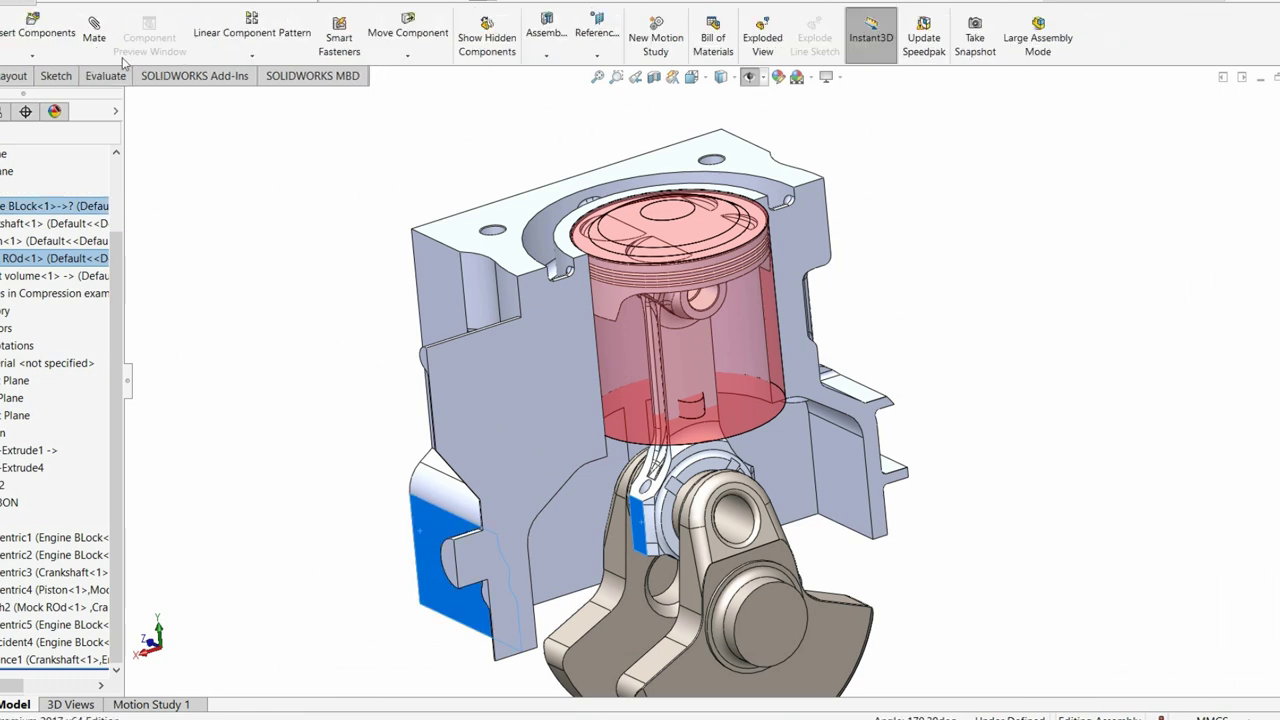
click(95, 30)
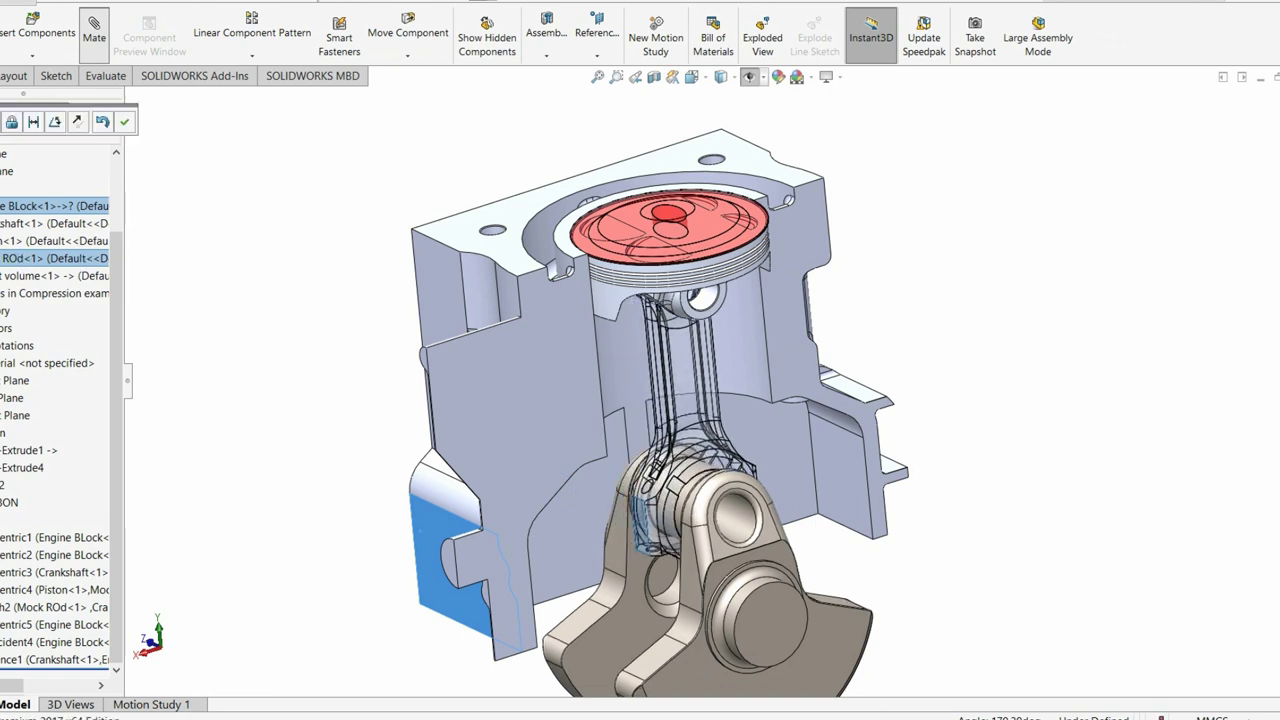
click(122, 122)
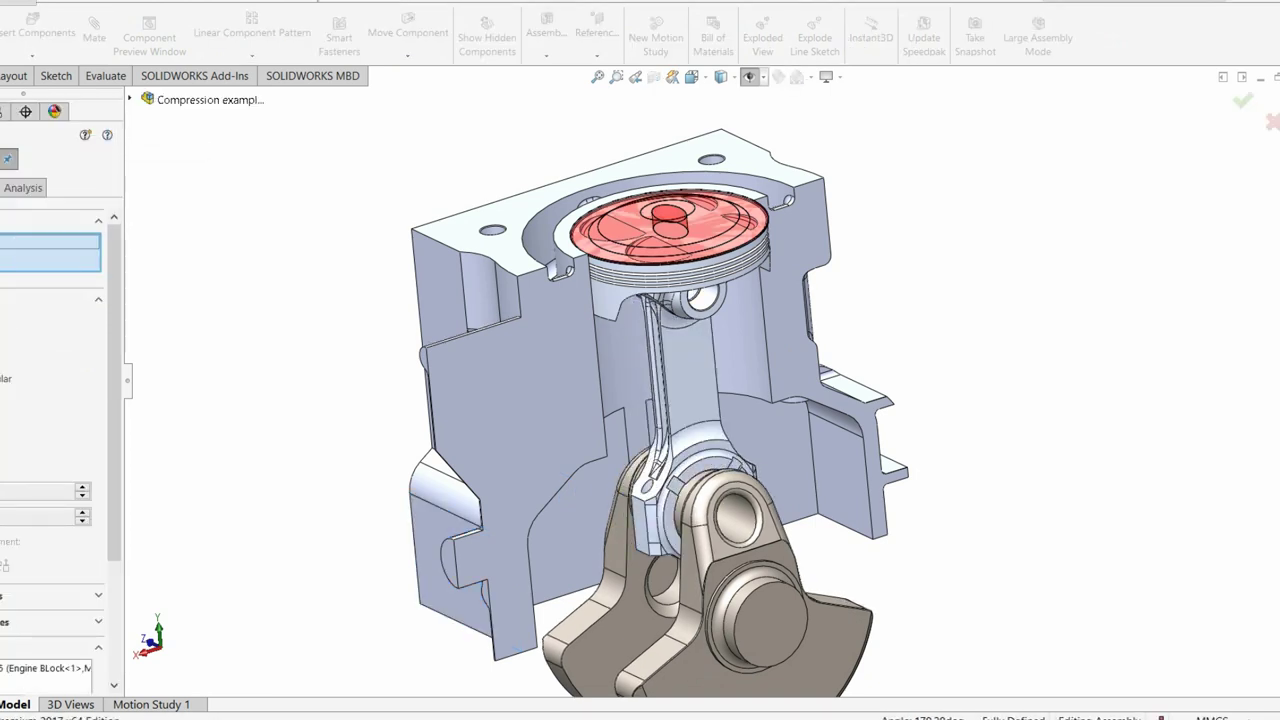
key(Escape)
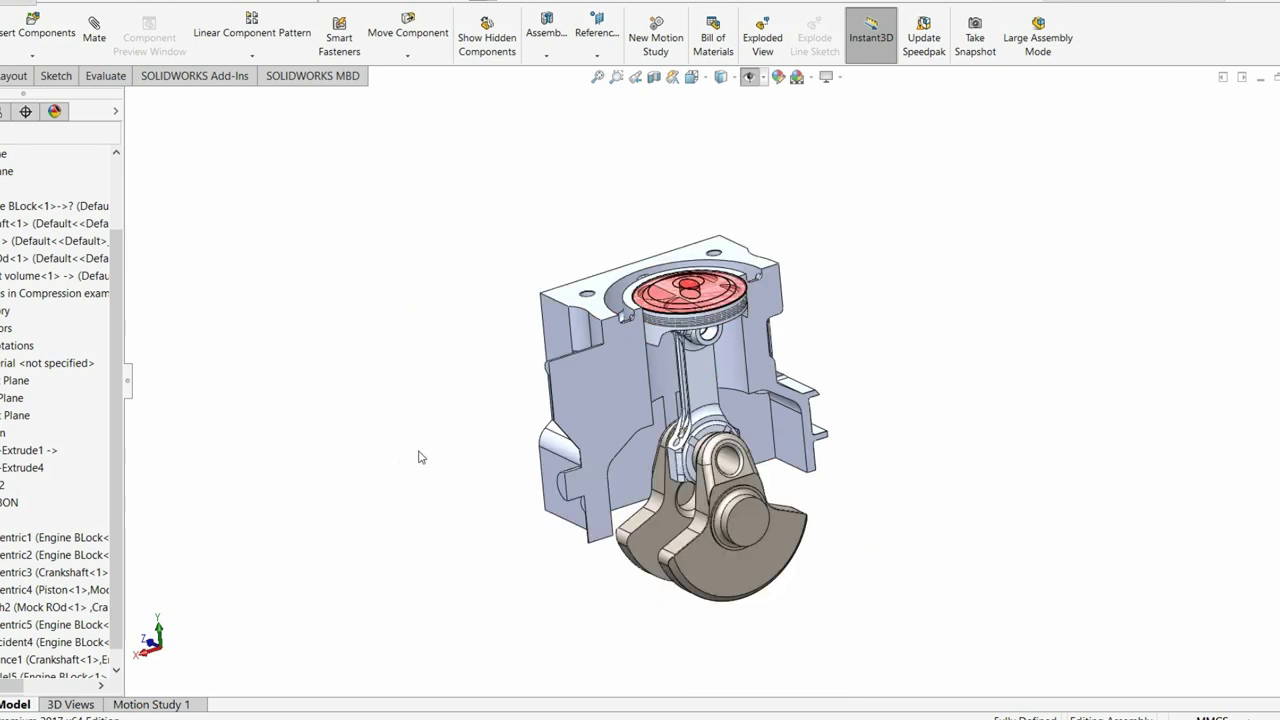
Step: Check the volume in the mass properties of the swept volume component with the piston at top dead centre
scroll(738, 399, down, 3)
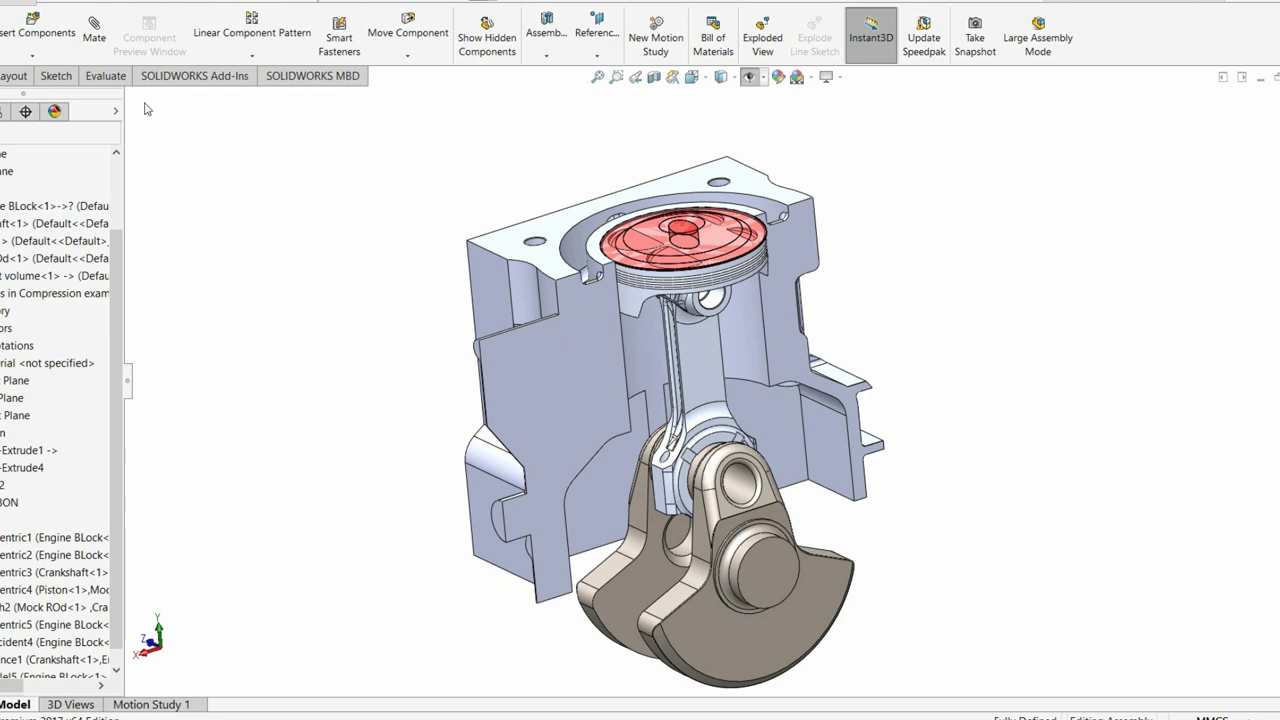
click(15, 280)
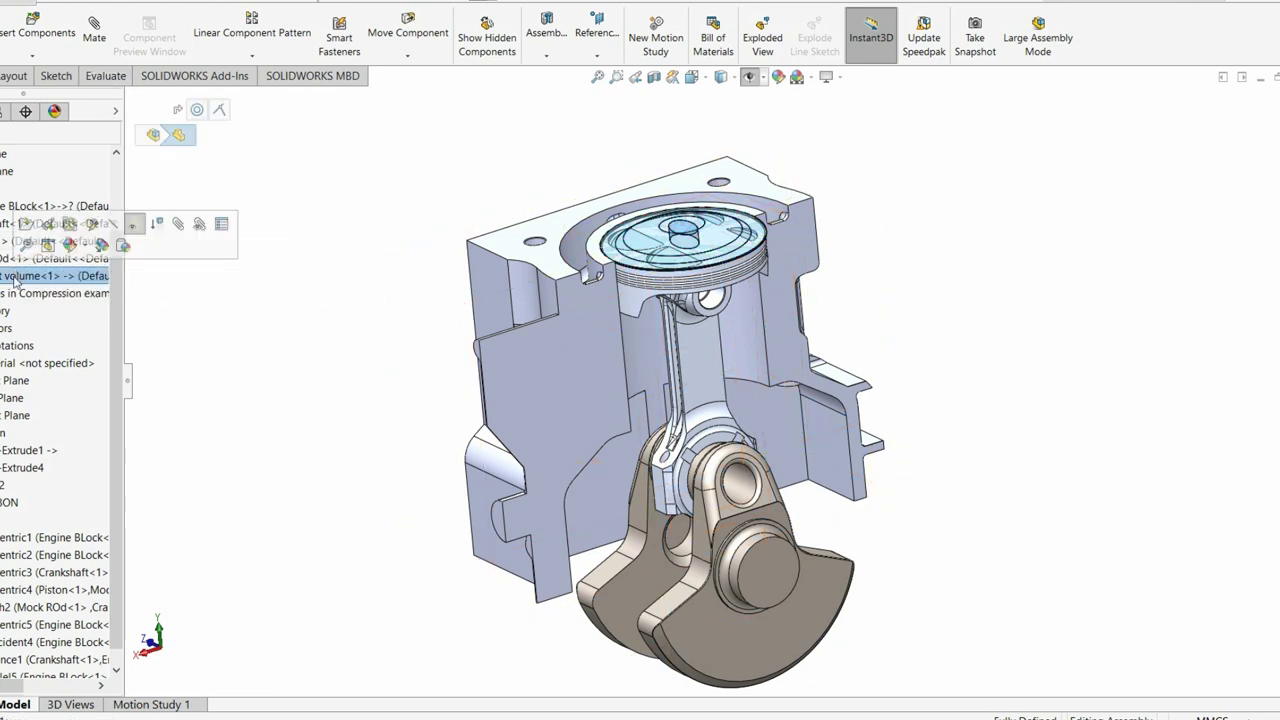
click(105, 76)
click(240, 34)
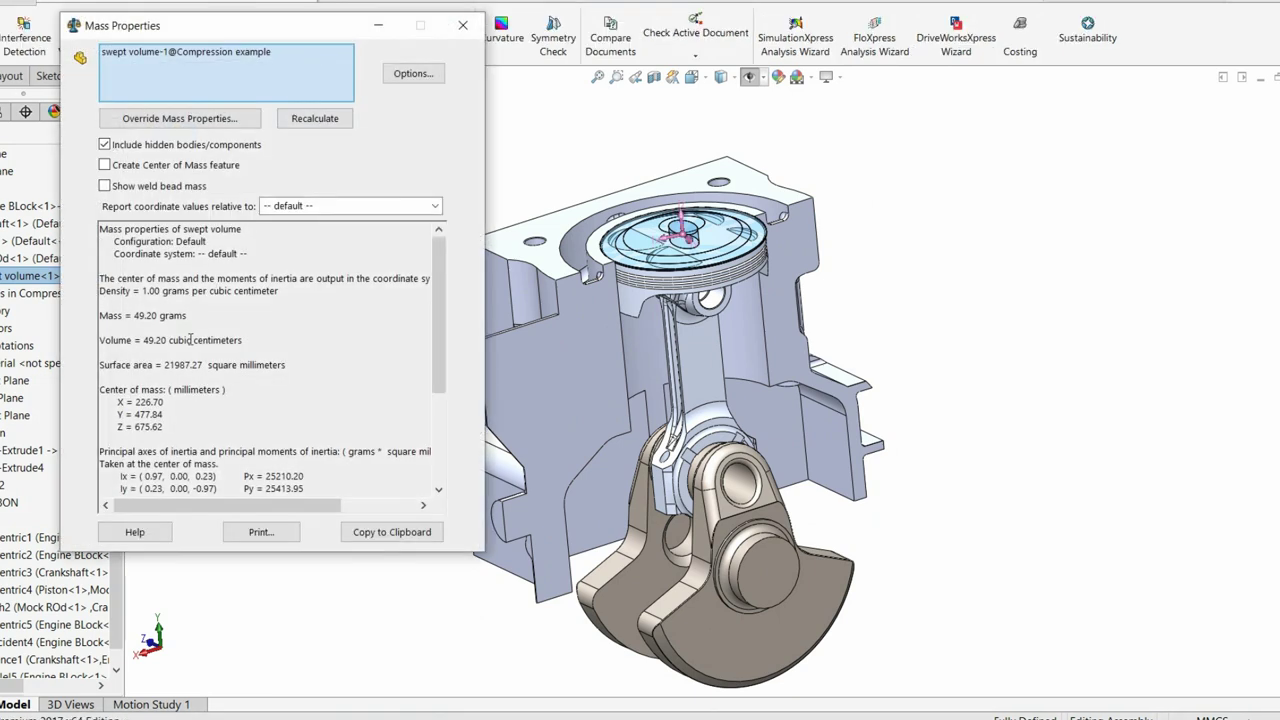
double_click(149, 342)
click(194, 344)
click(458, 25)
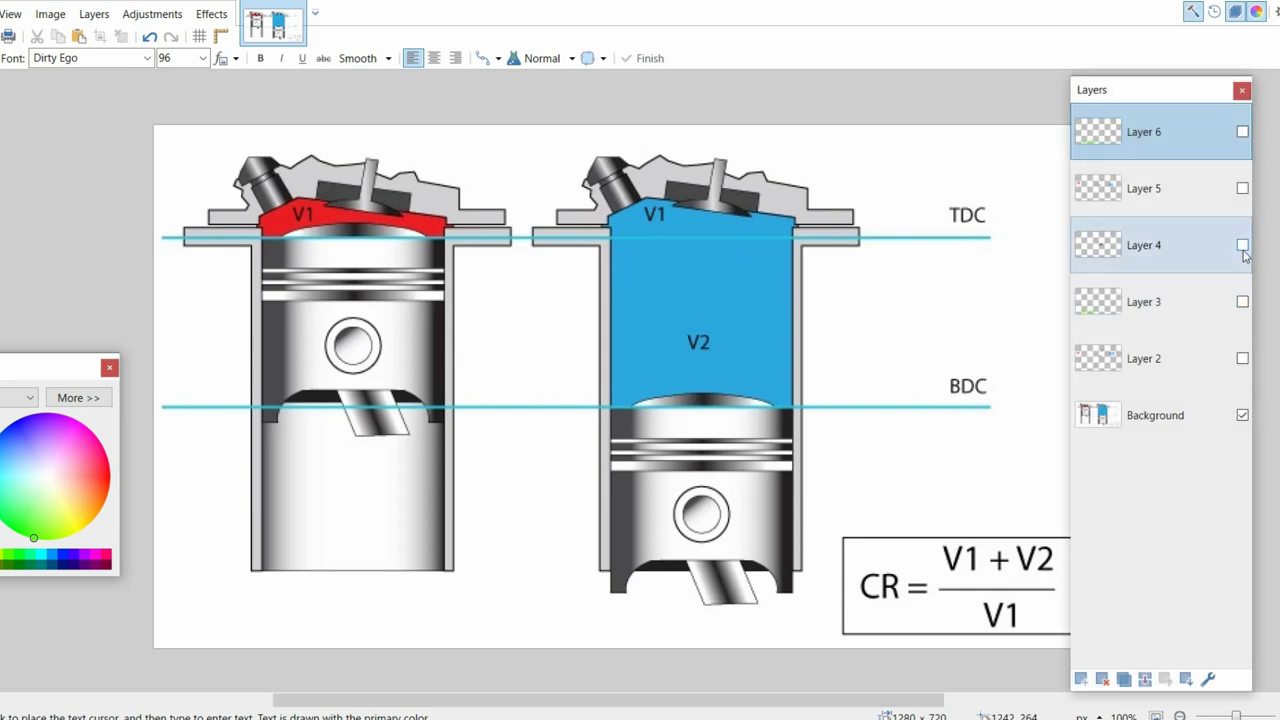
Step: Switch to the paint.net diagram and show Layer 4 with the carbon deposit and Layer 5 with the volume figures
click(1242, 246)
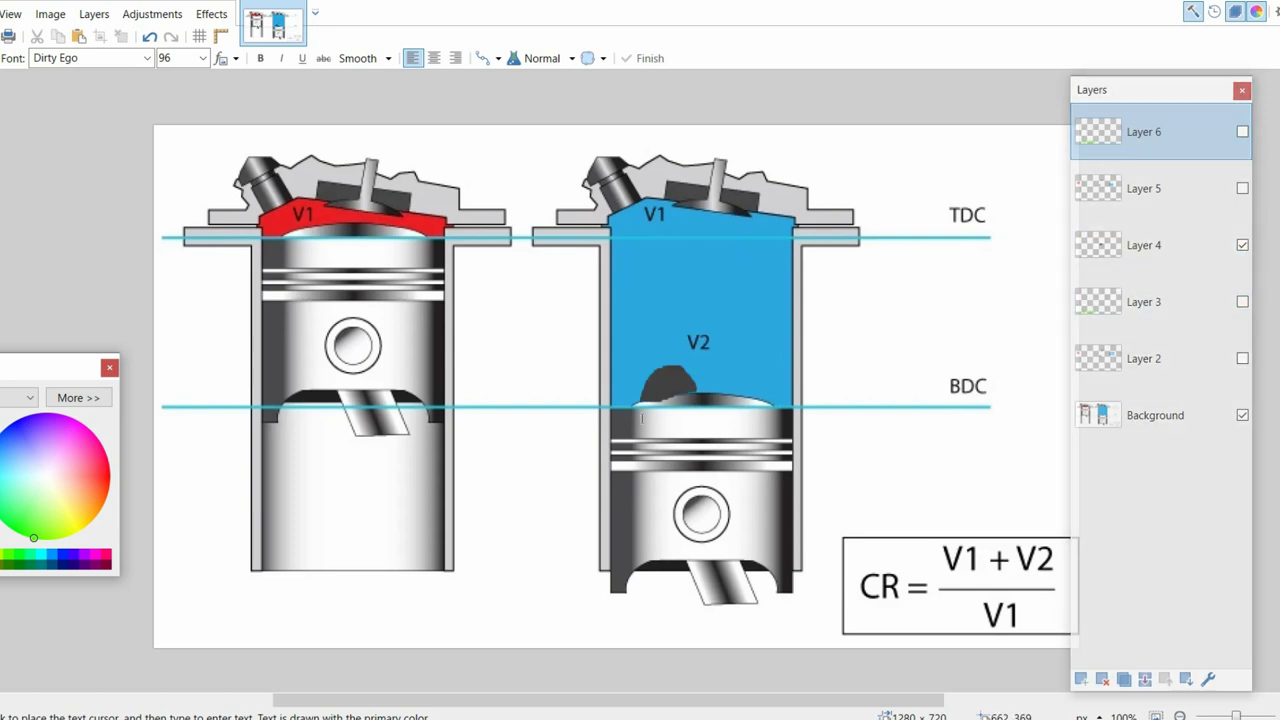
click(1244, 246)
click(1244, 246)
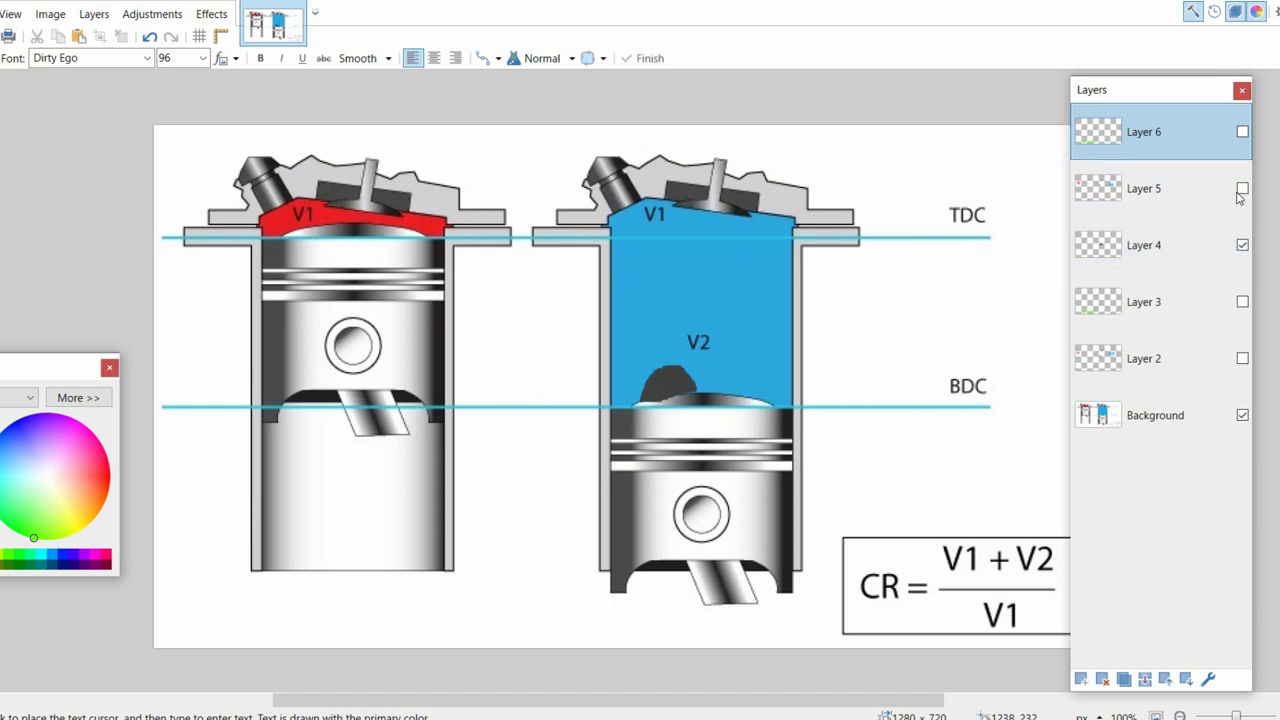
click(1239, 197)
click(1242, 189)
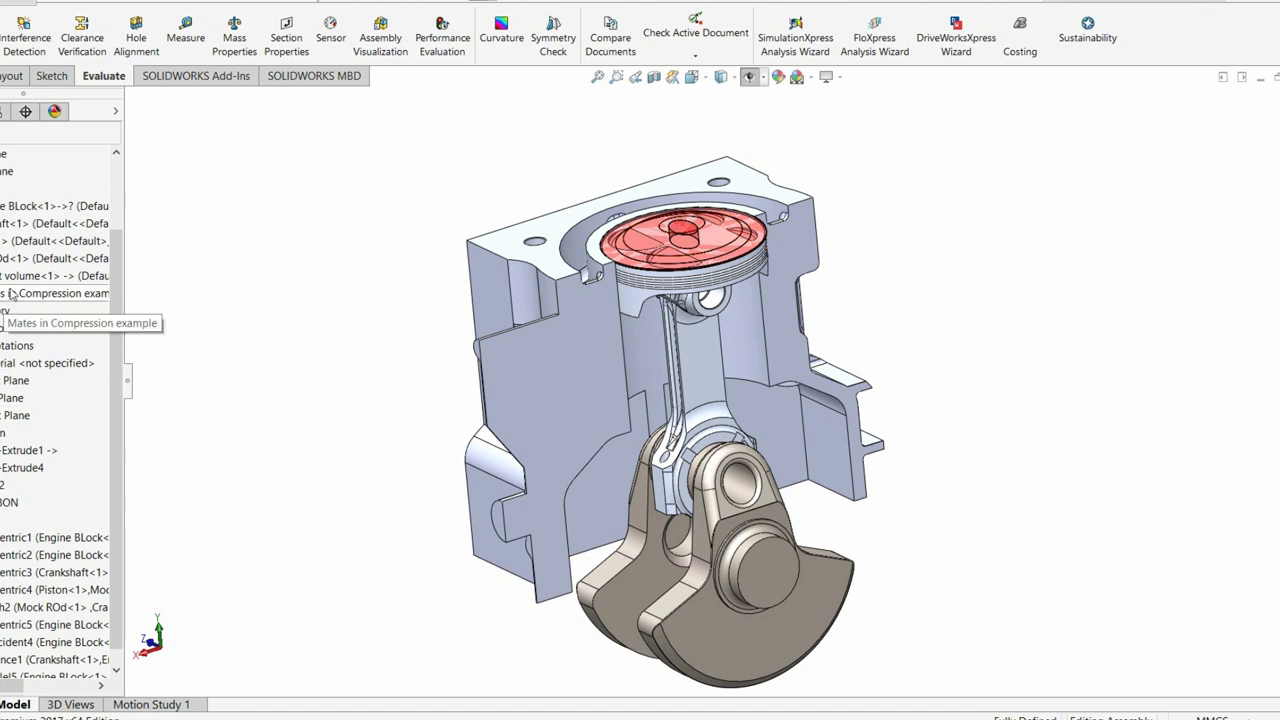
Step: Switch to SOLIDWORKS and recheck the top dead centre volume in the swept volume's mass properties
click(55, 275)
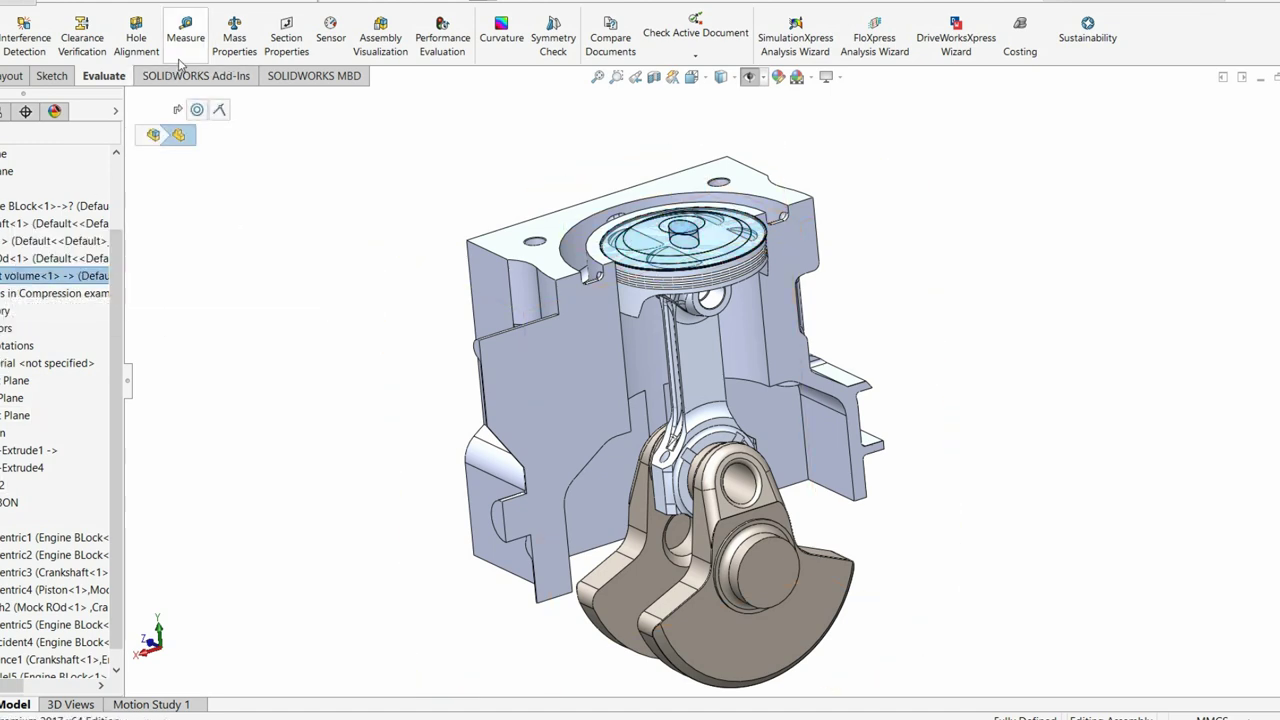
click(233, 40)
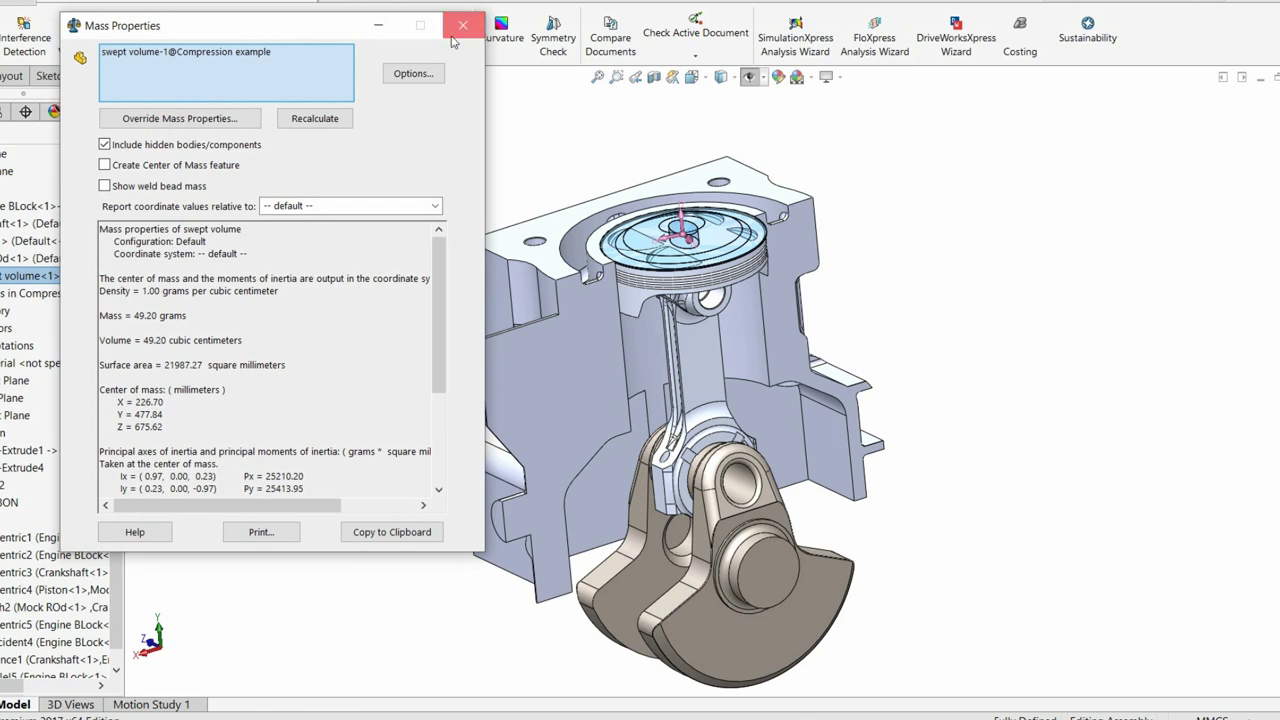
click(462, 25)
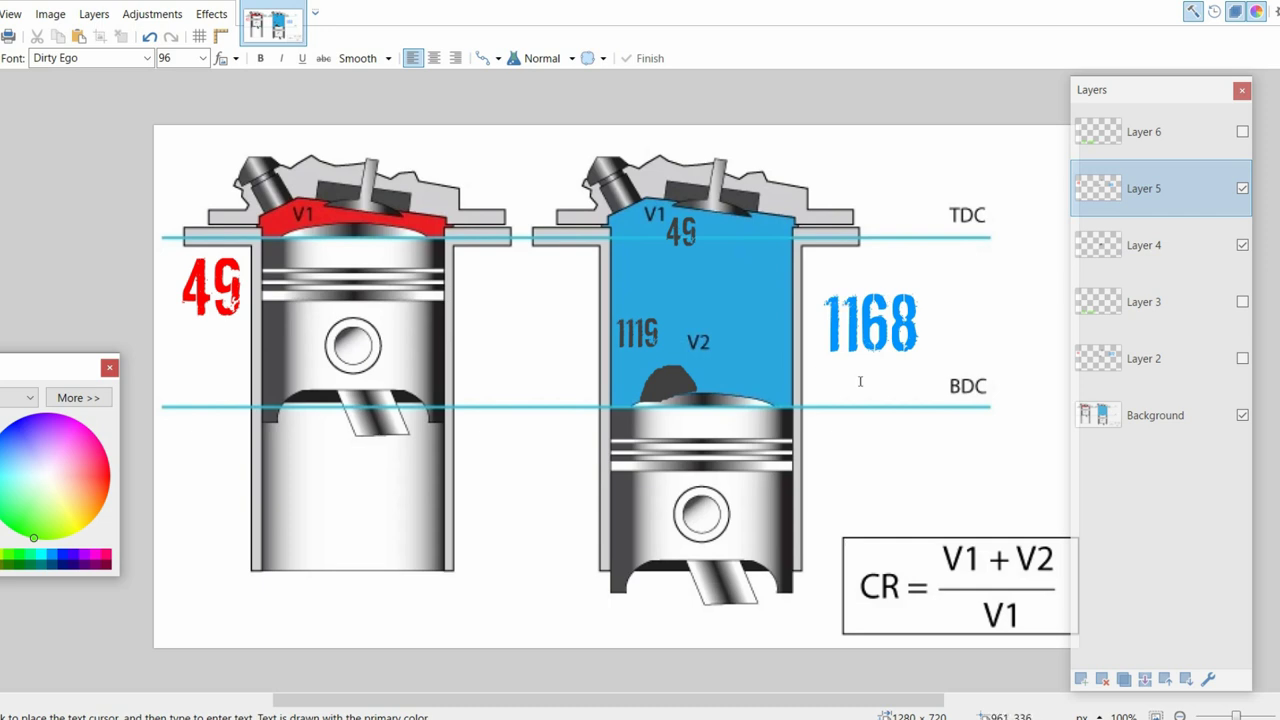
Step: Switch to the paint.net diagram and show Layer 6 and Layer 3 to compare the two compression ratios
click(1242, 131)
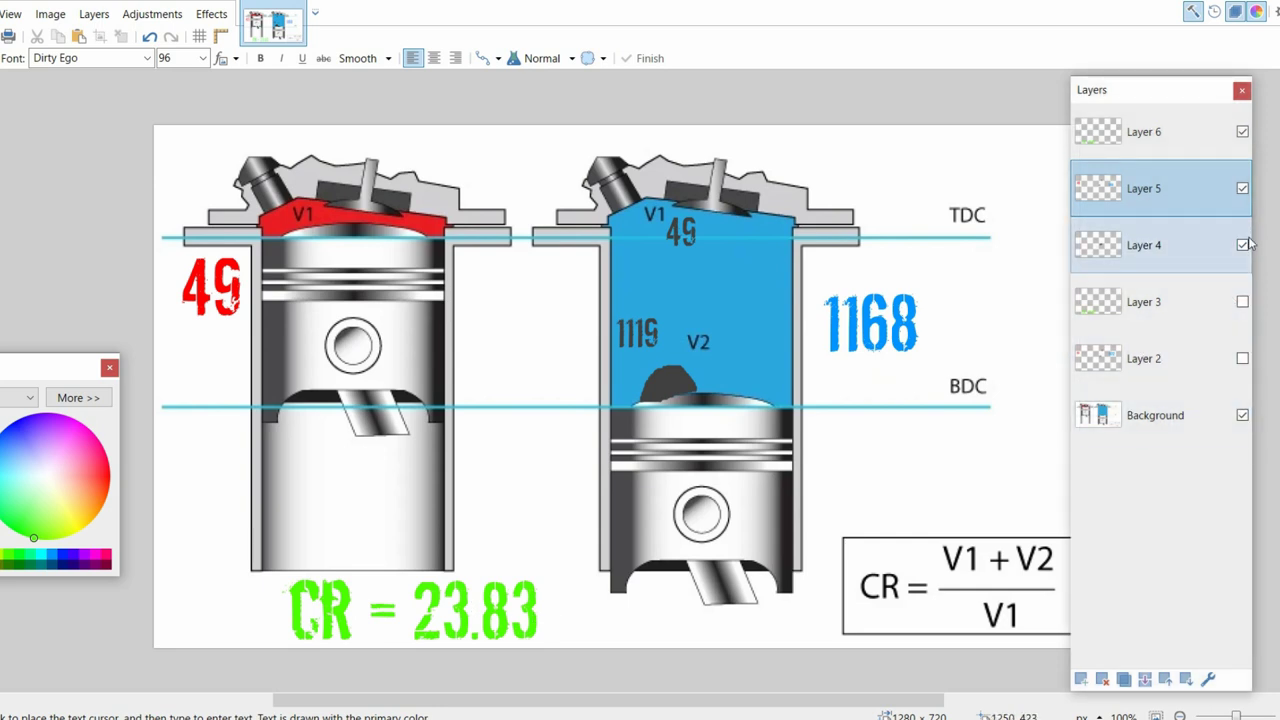
click(1242, 301)
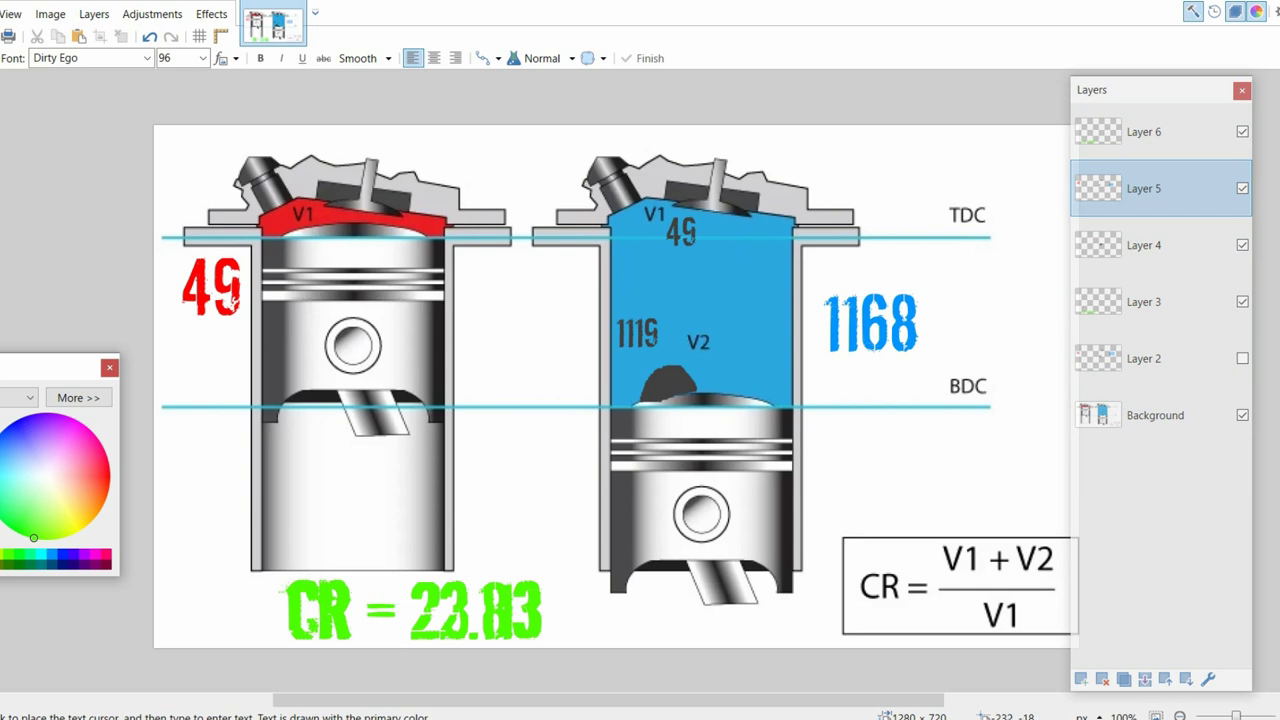
key(m)
drag(544, 624, 551, 527)
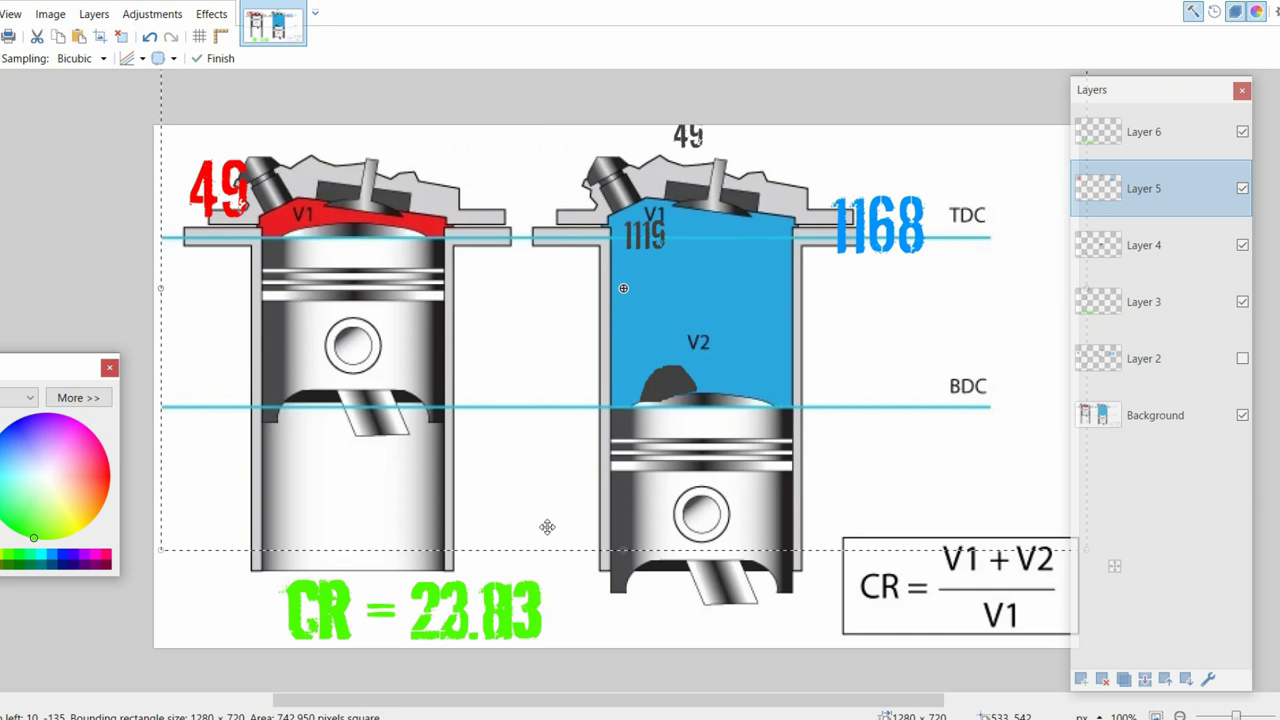
key(ctrl+z)
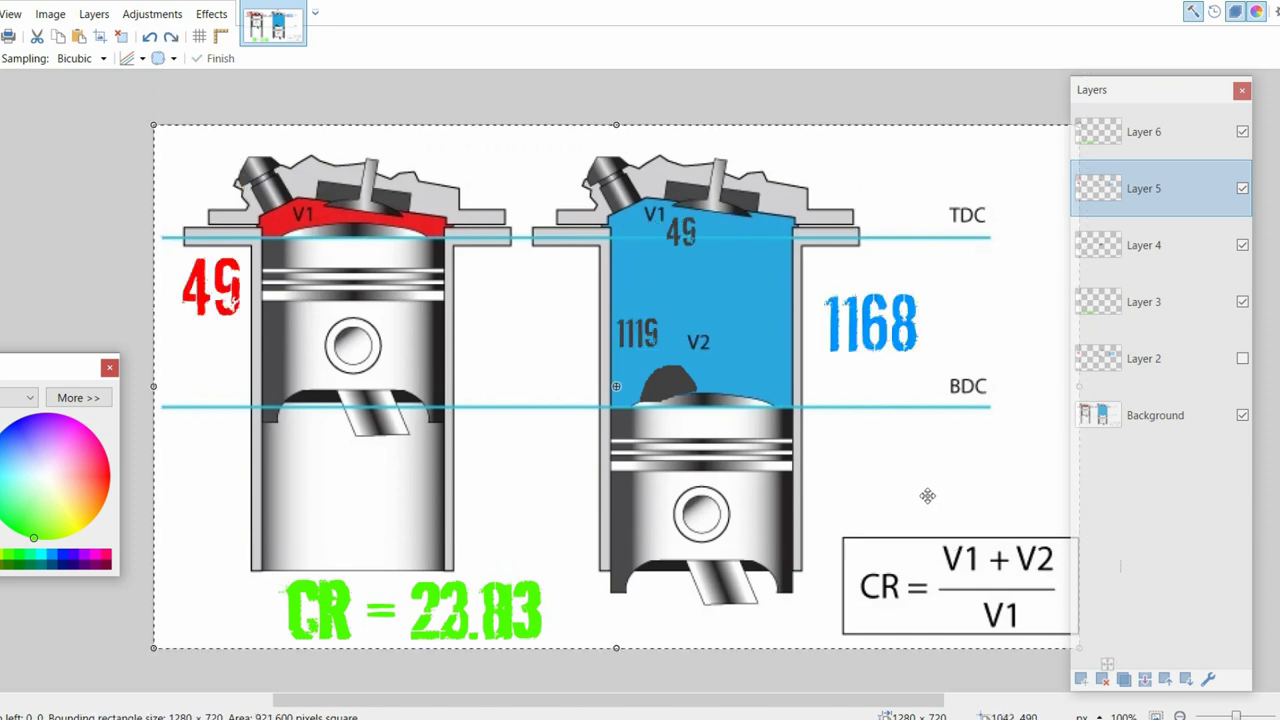
Step: Move the CR = 22.113 text on Layer 3 to sit above and left of the CR = 23.83 text, and clear the large selection
click(1190, 303)
drag(396, 577, 276, 496)
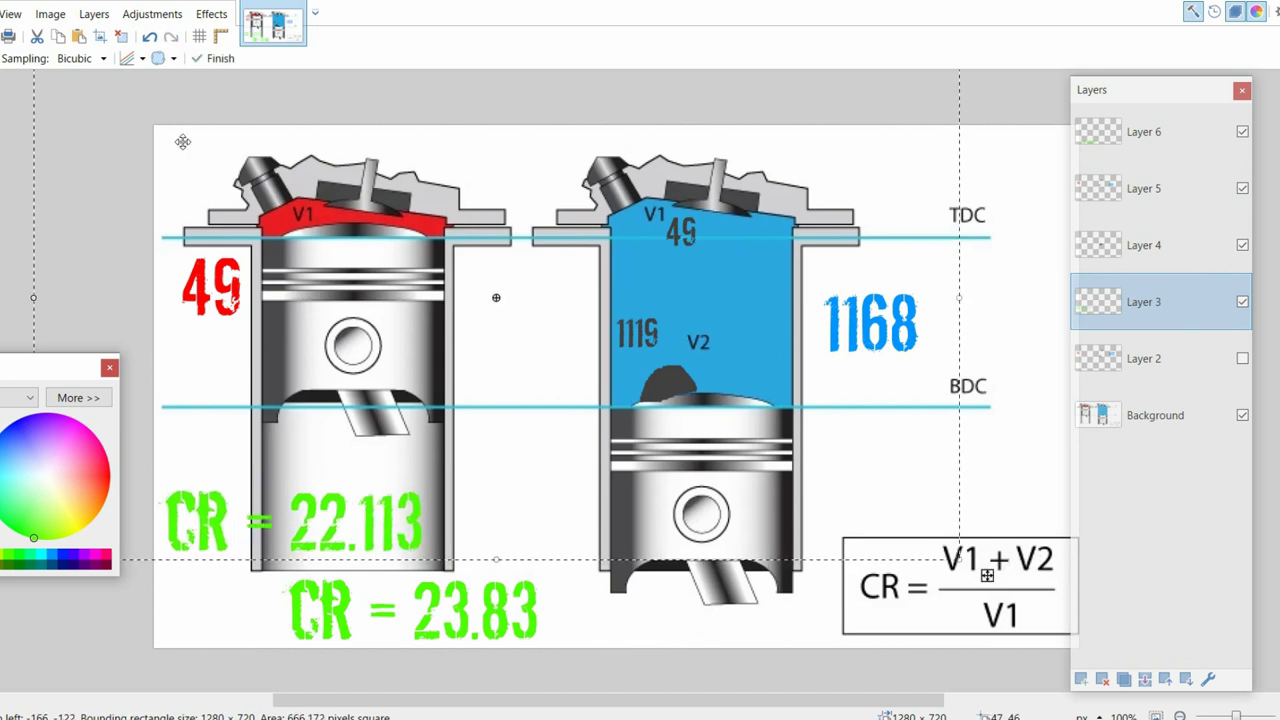
key(s)
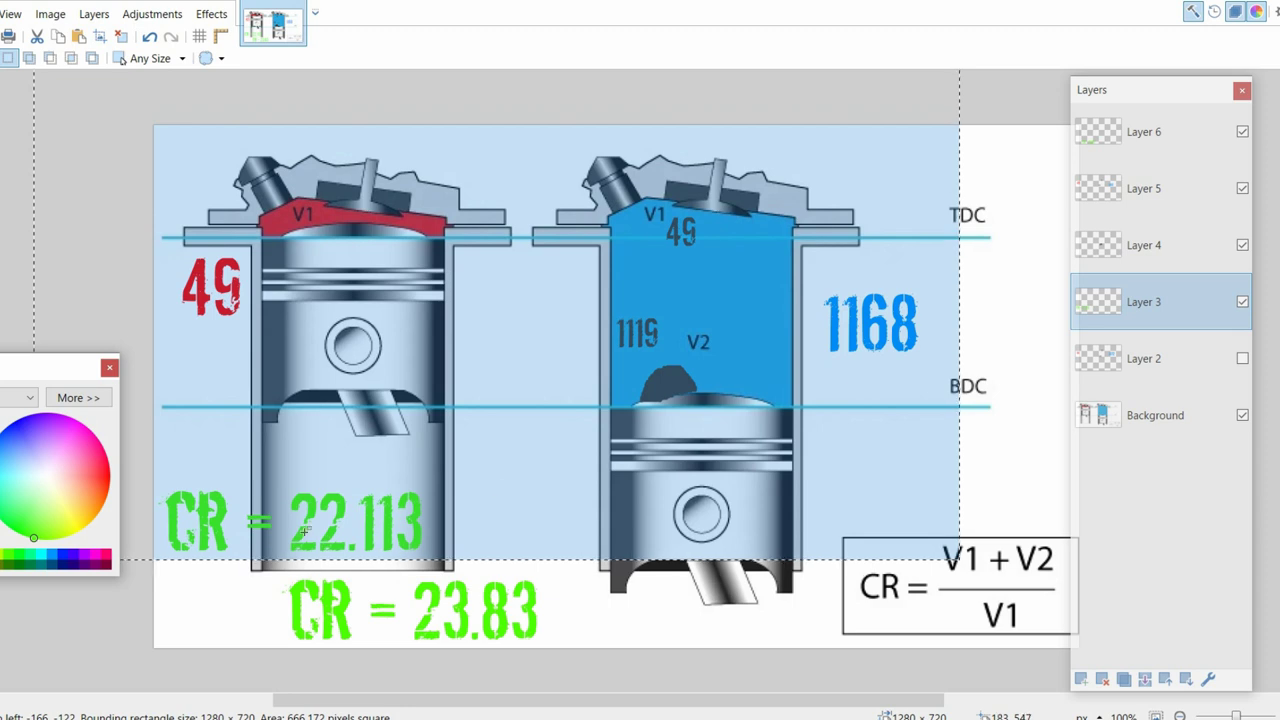
click(540, 466)
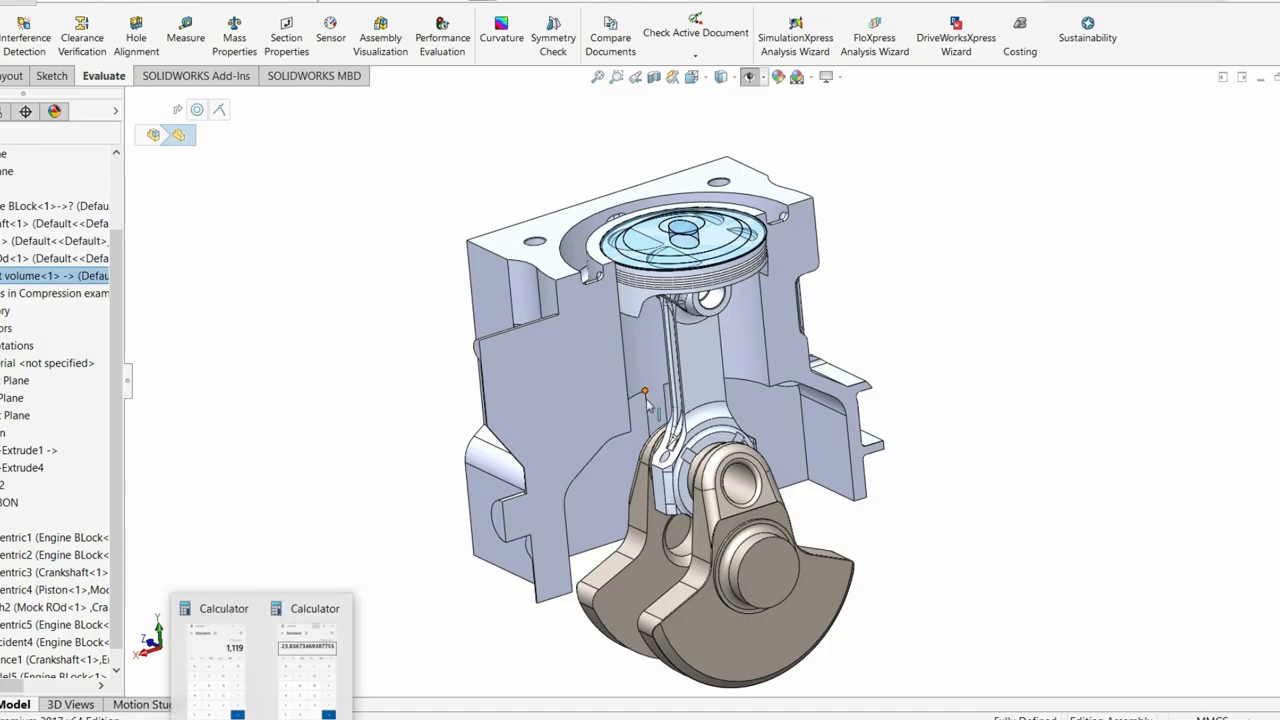
Step: Switch to SOLIDWORKS and examine the swept volume over the piston crown and its valve pockets from several angles
scroll(647, 404, up, 5)
middle_drag(647, 404, 405, 251)
scroll(455, 270, down, 3)
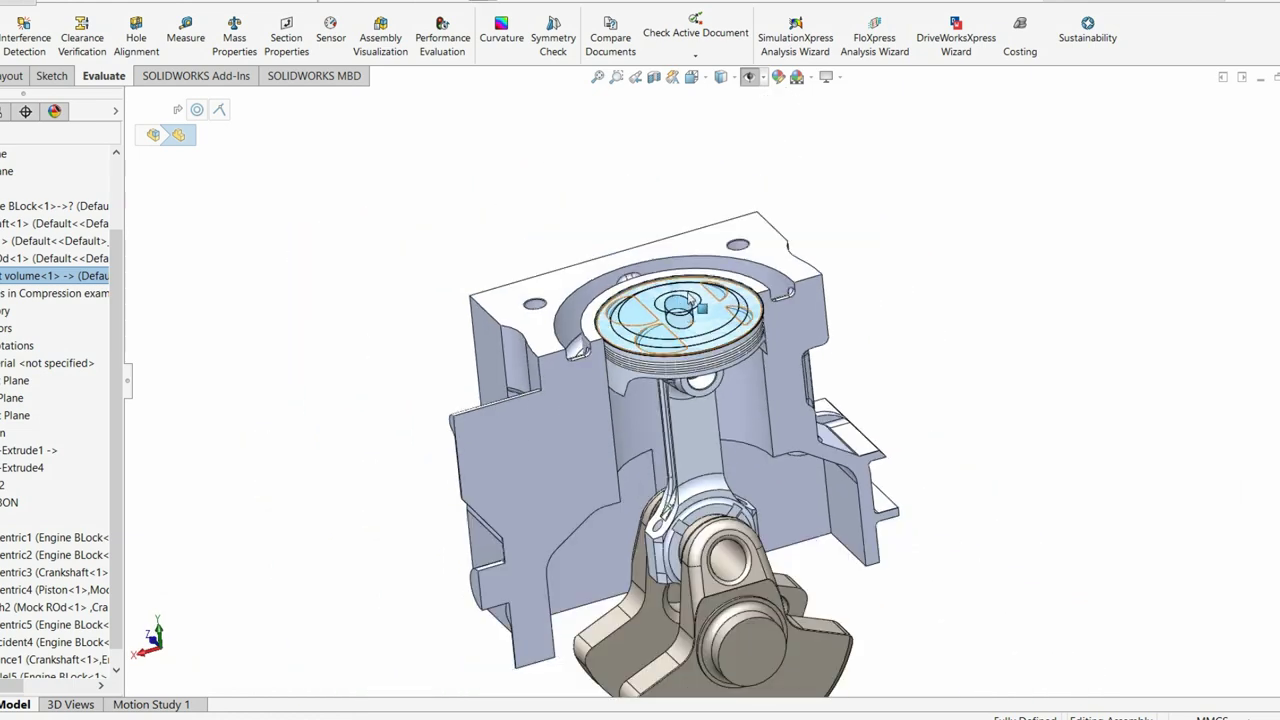
scroll(700, 343, up, 8)
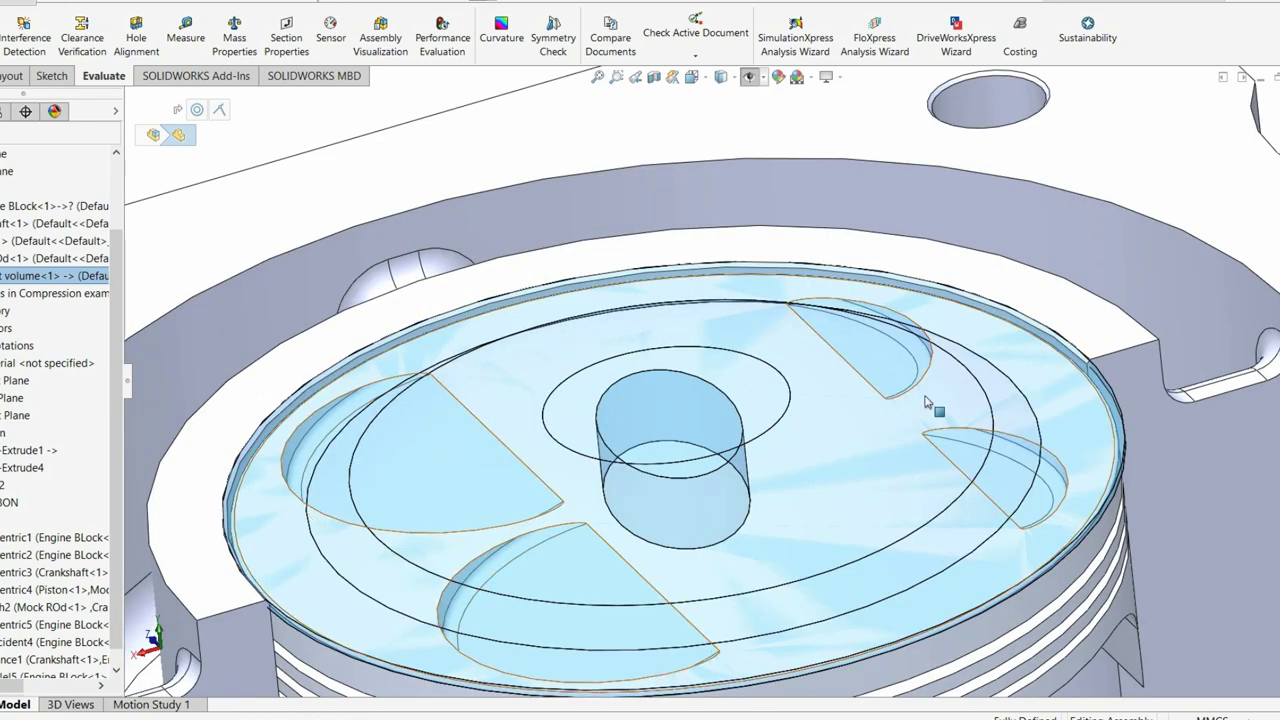
middle_drag(770, 450, 908, 331)
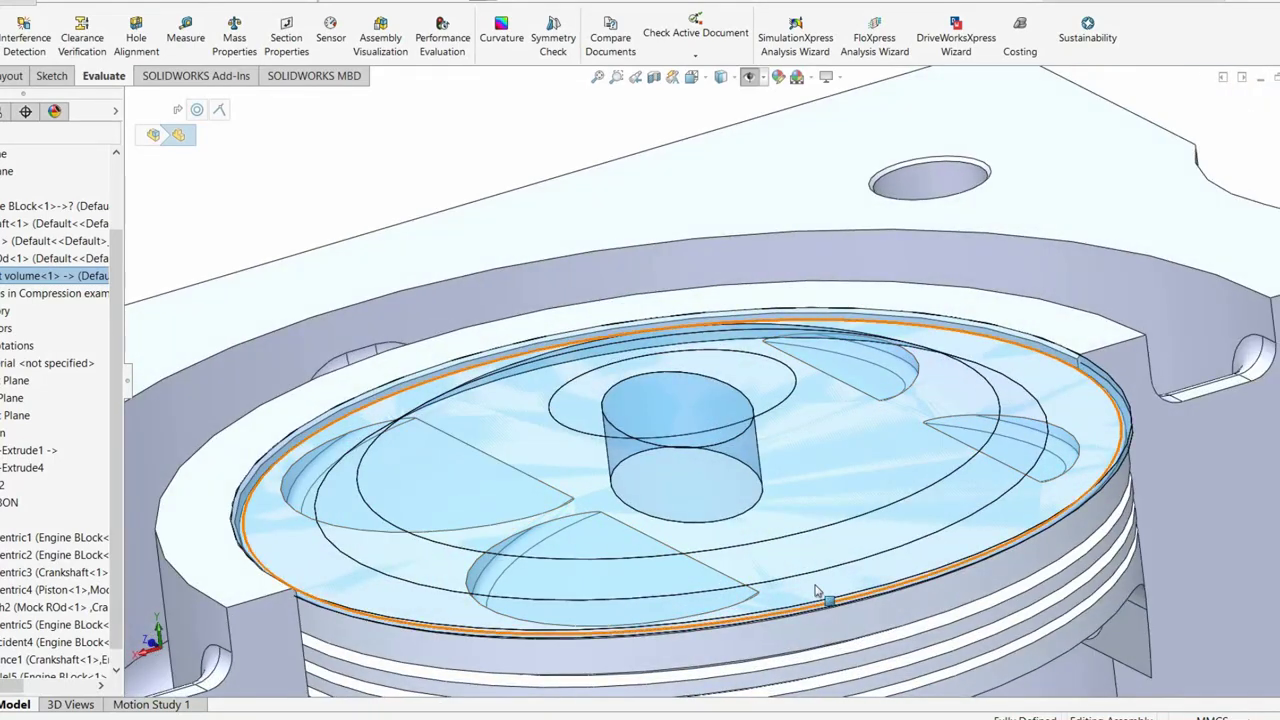
scroll(830, 455, up, 3)
scroll(830, 455, down, 5)
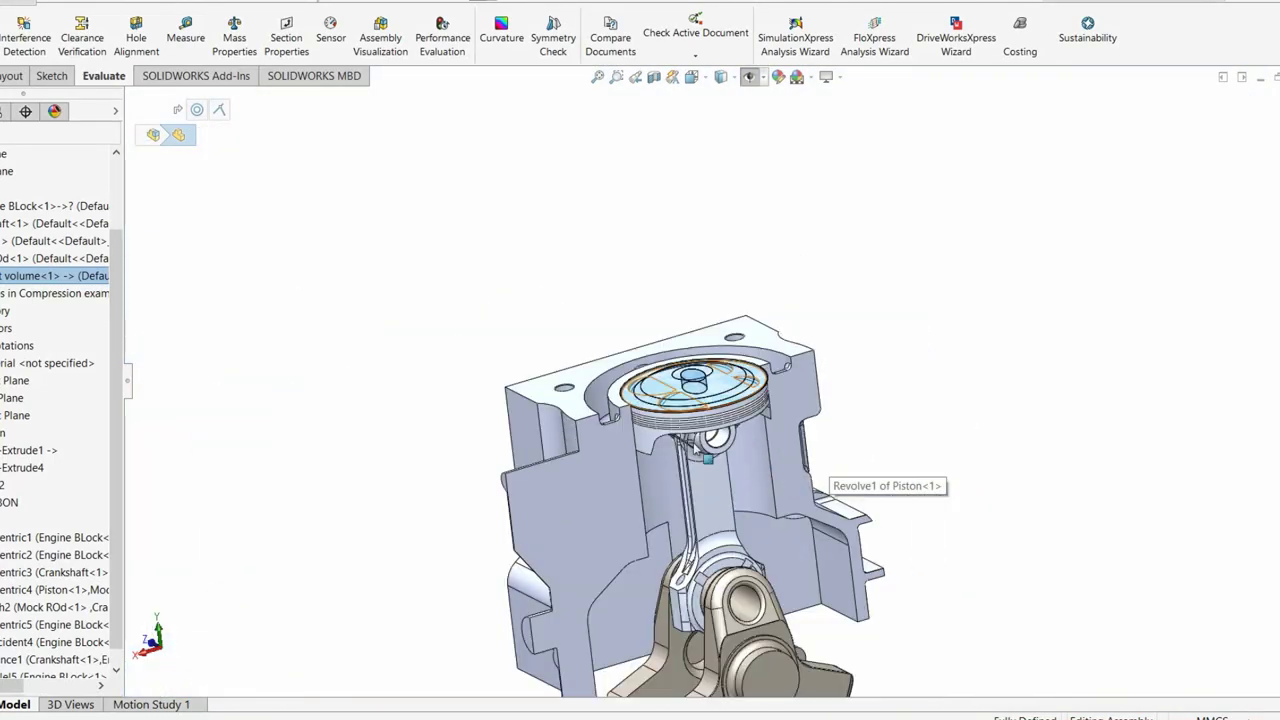
scroll(484, 538, up, 4)
scroll(484, 538, down, 3)
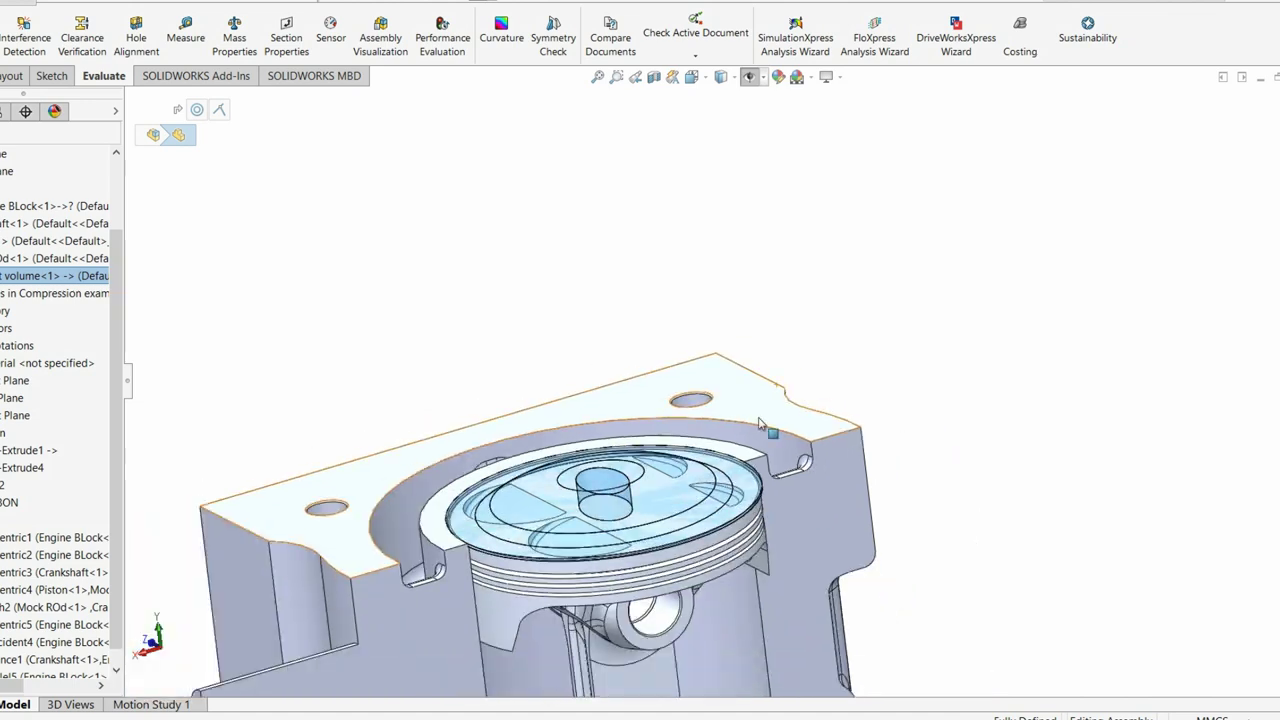
scroll(570, 484, up, 1)
middle_drag(570, 484, 886, 386)
scroll(862, 410, up, 2)
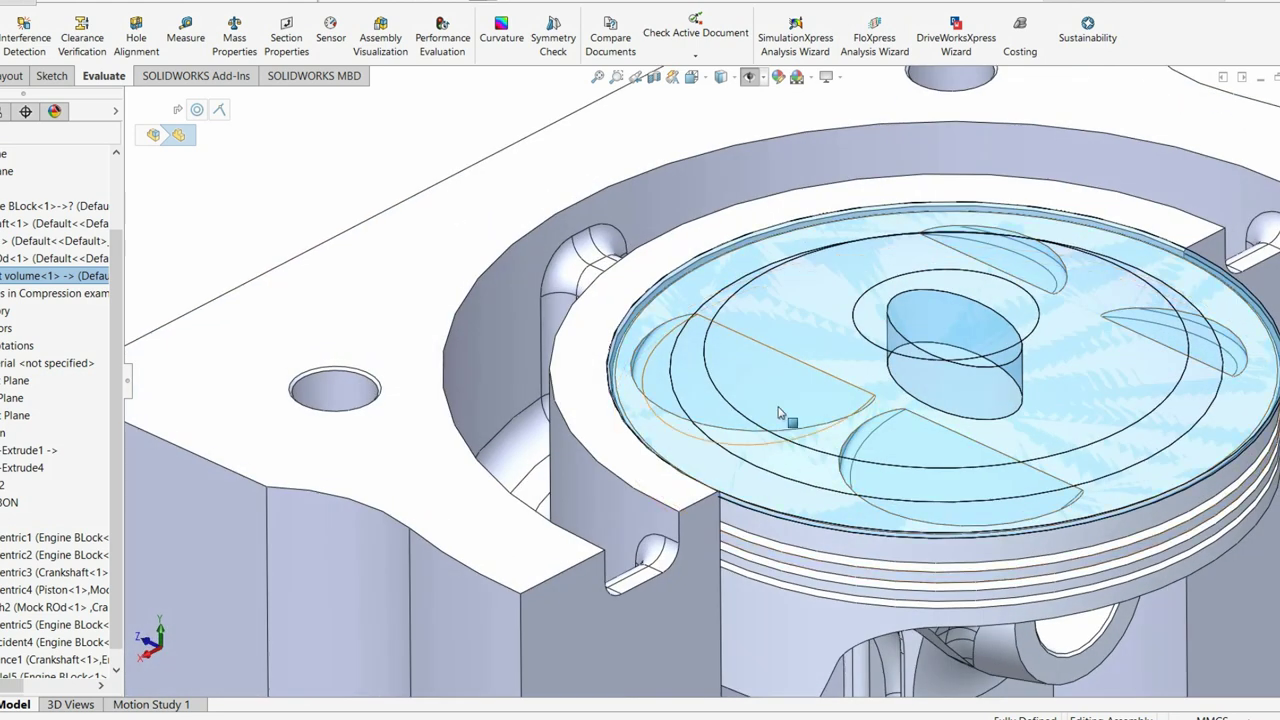
scroll(950, 405, down, 3)
scroll(1000, 430, down, 3)
middle_drag(1000, 430, 716, 476)
scroll(718, 478, up, 3)
scroll(718, 478, down, 2)
middle_drag(720, 325, 772, 454)
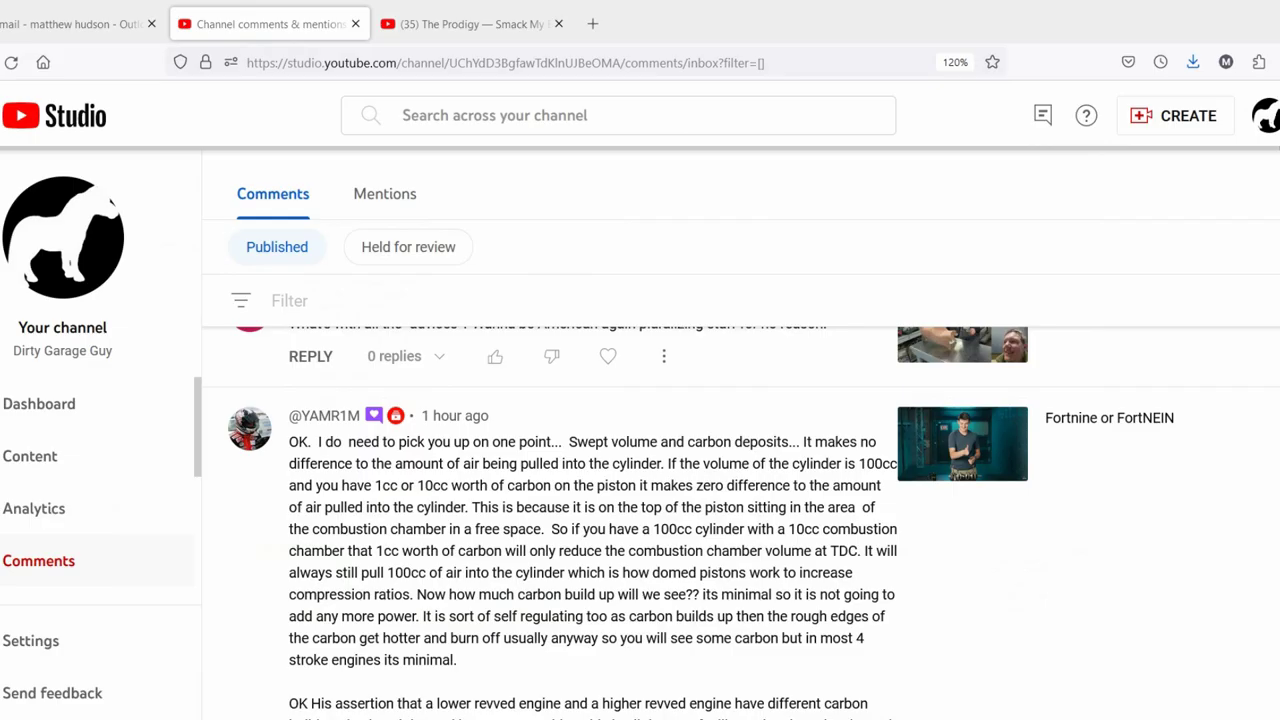
Step: Switch to the YouTube Studio comments and read the viewer comment on swept volume and carbon deposits
scroll(605, 480, down, 1)
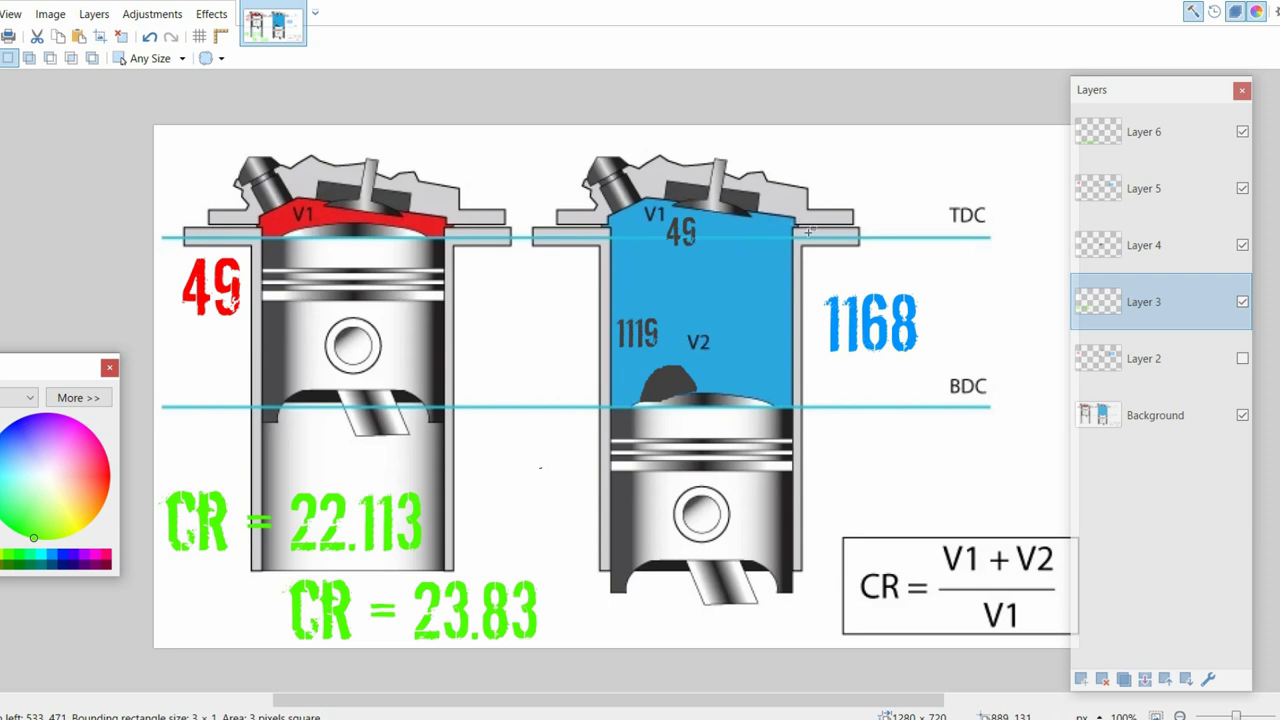
Step: Switch to the paint.net diagram and try to fill the V1 area above the TDC line in the second cylinder with cyan on the Background layer
click(51, 555)
key(f)
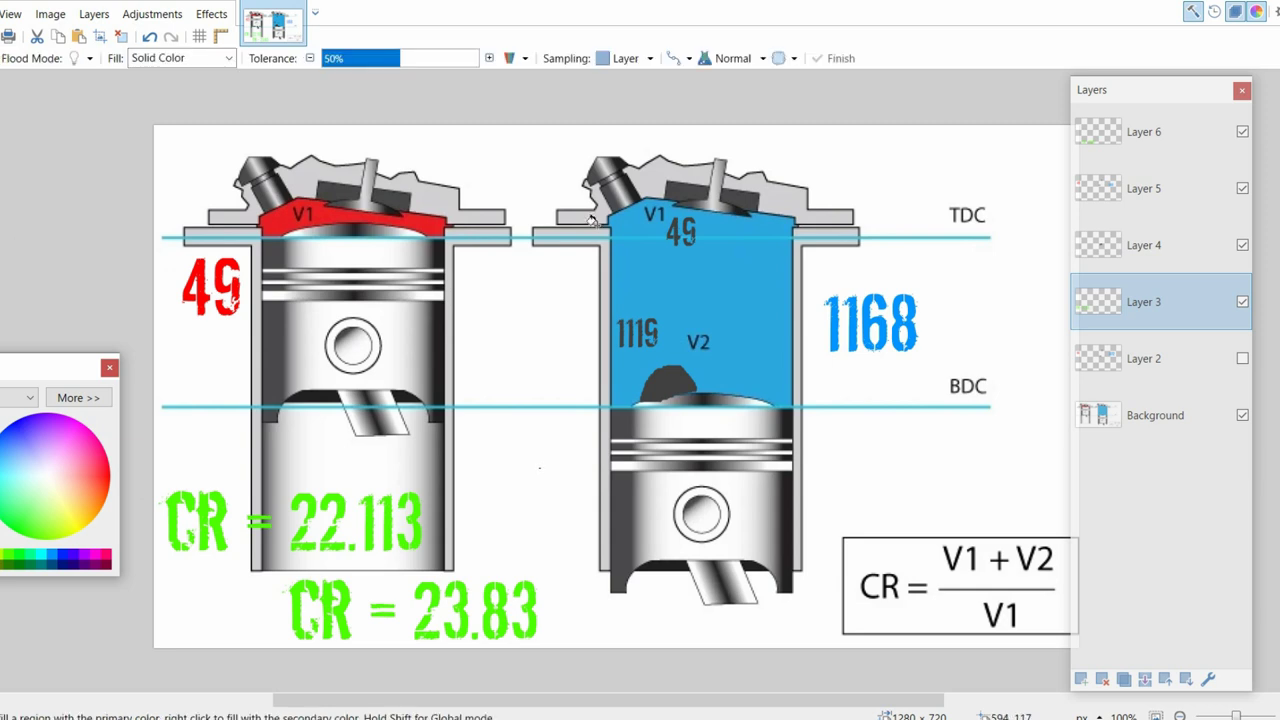
click(650, 237)
key(Return)
click(1076, 410)
click(788, 240)
drag(790, 244, 752, 234)
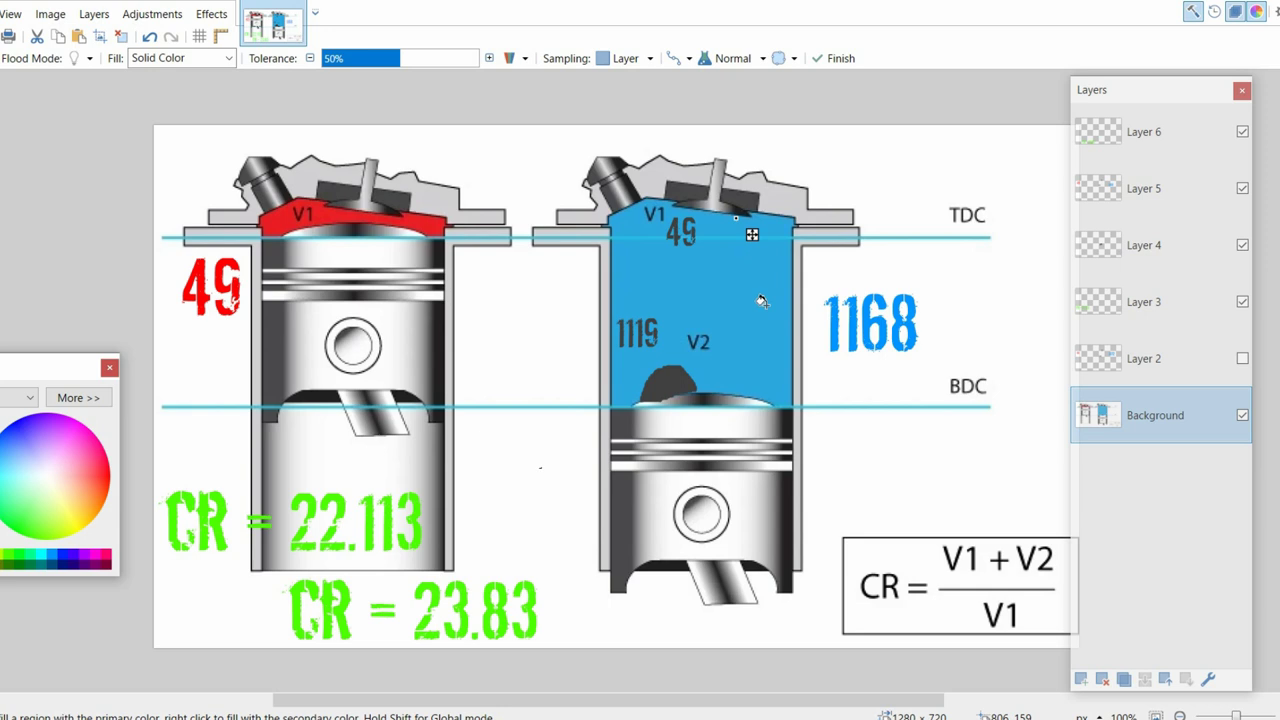
double_click(1098, 413)
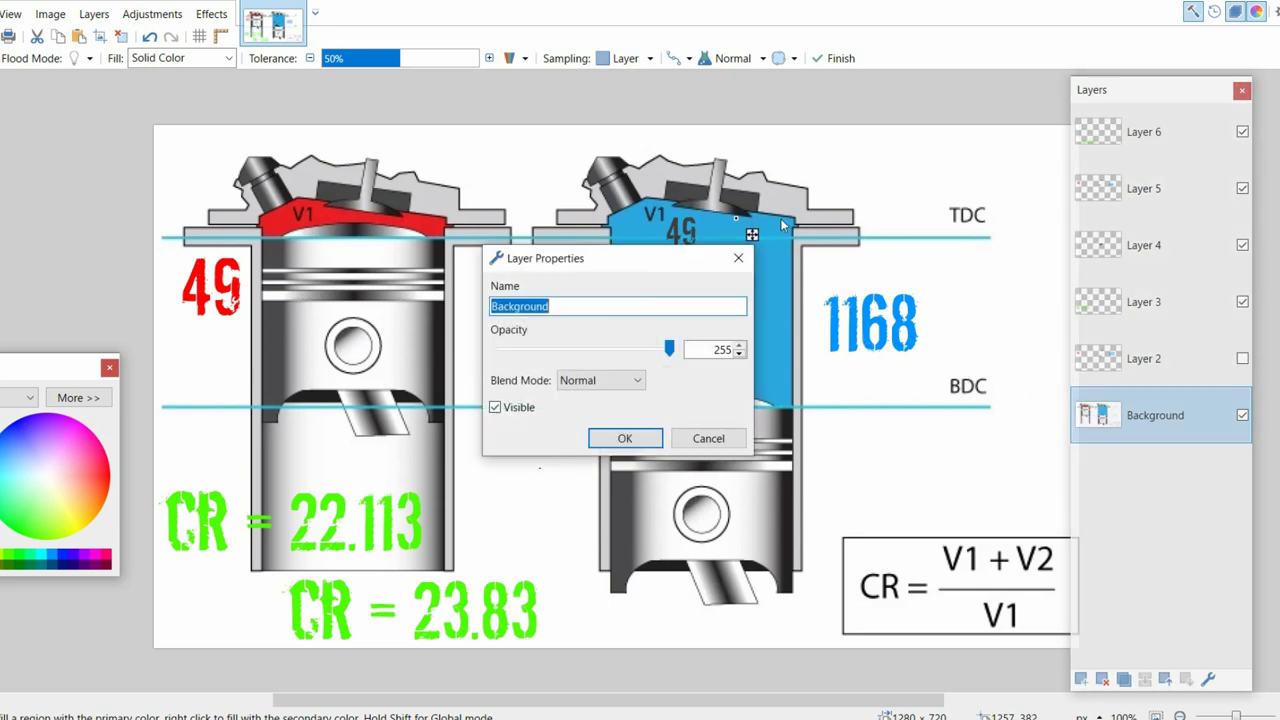
click(708, 438)
drag(748, 238, 740, 249)
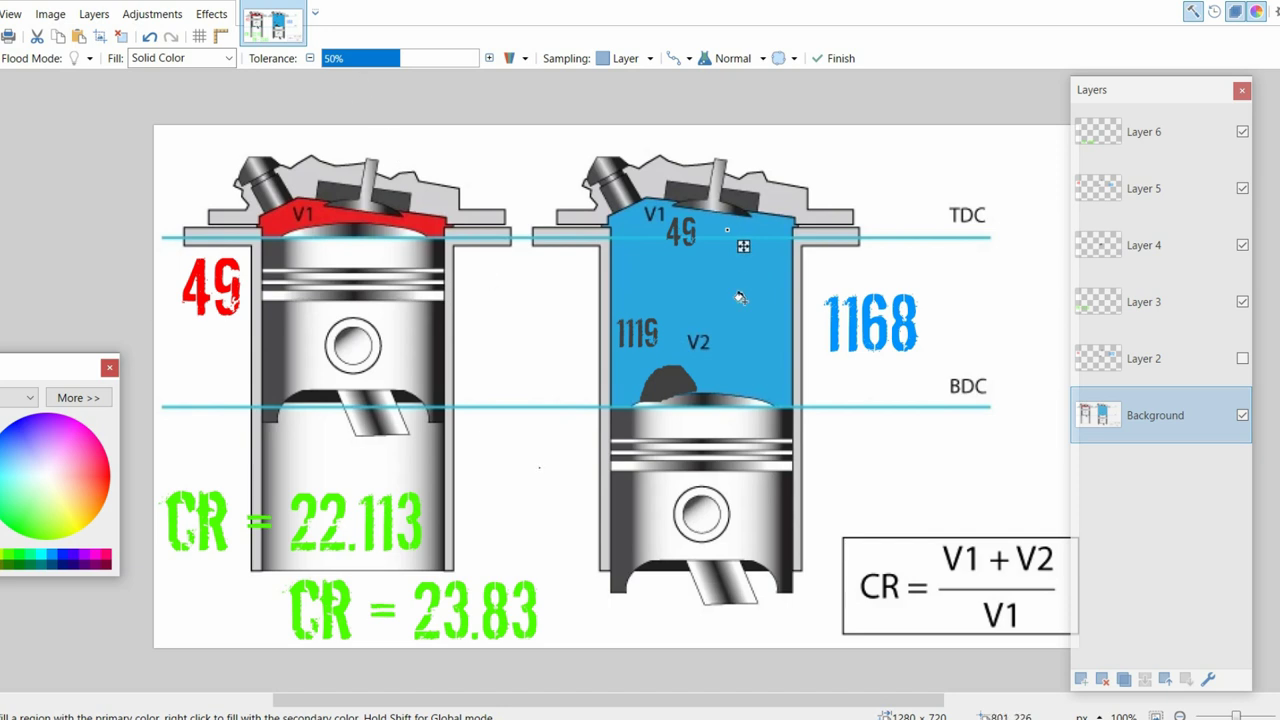
key(Return)
Step: Try to fill the V2 area of the second cylinder with pink on the Background layer
click(71, 458)
click(695, 314)
key(Return)
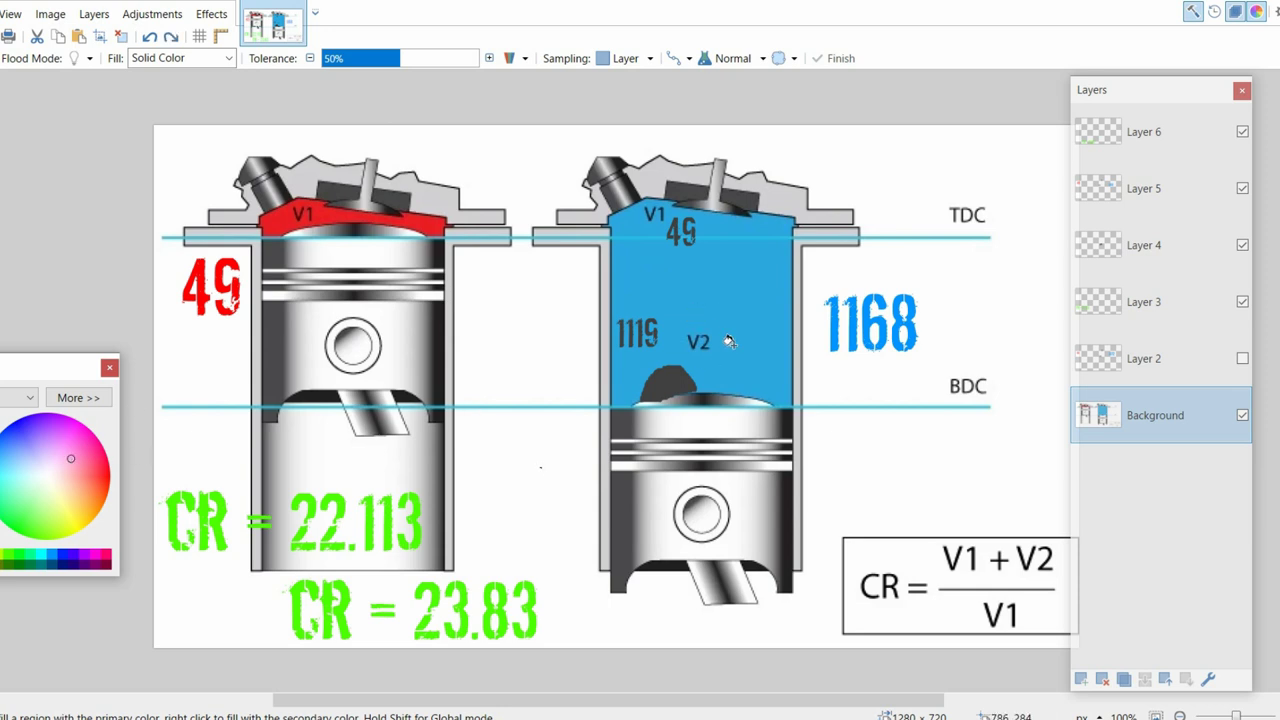
double_click(1181, 408)
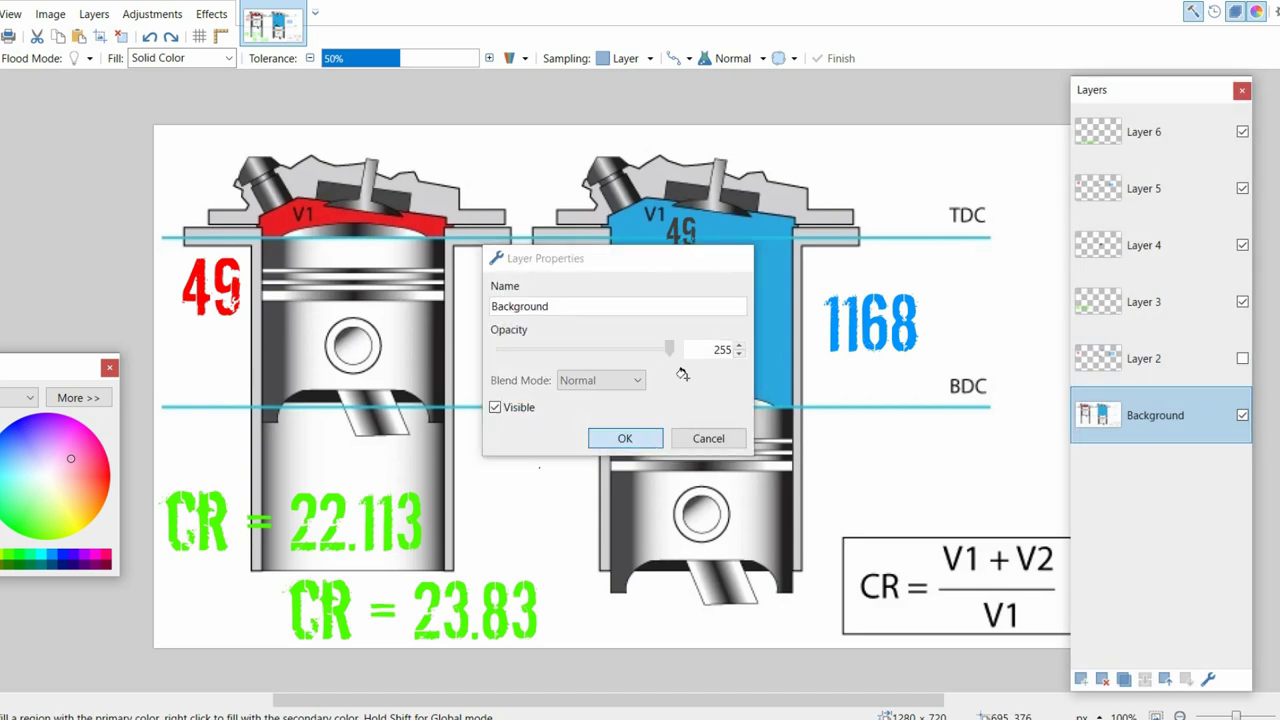
key(Return)
click(711, 350)
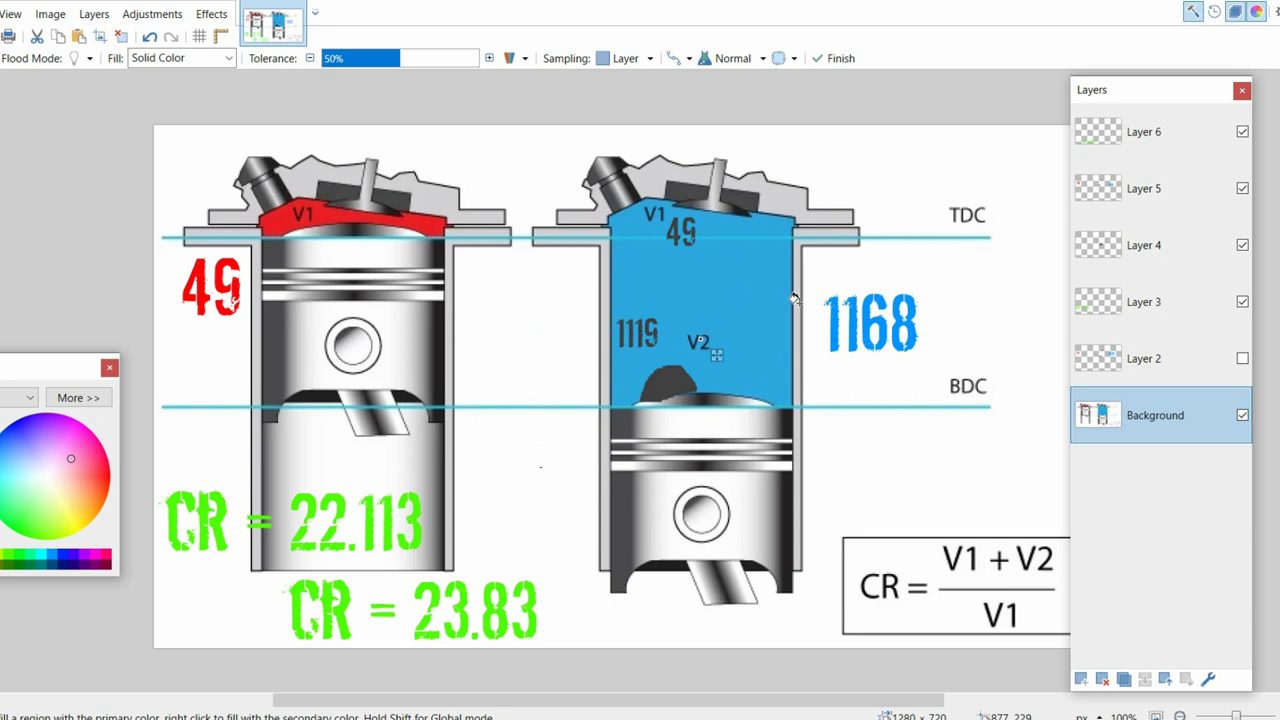
key(Return)
Step: Select the whole blue area of the second cylinder with the Magic Wand, fill it with pink and undo the fill
key(s)
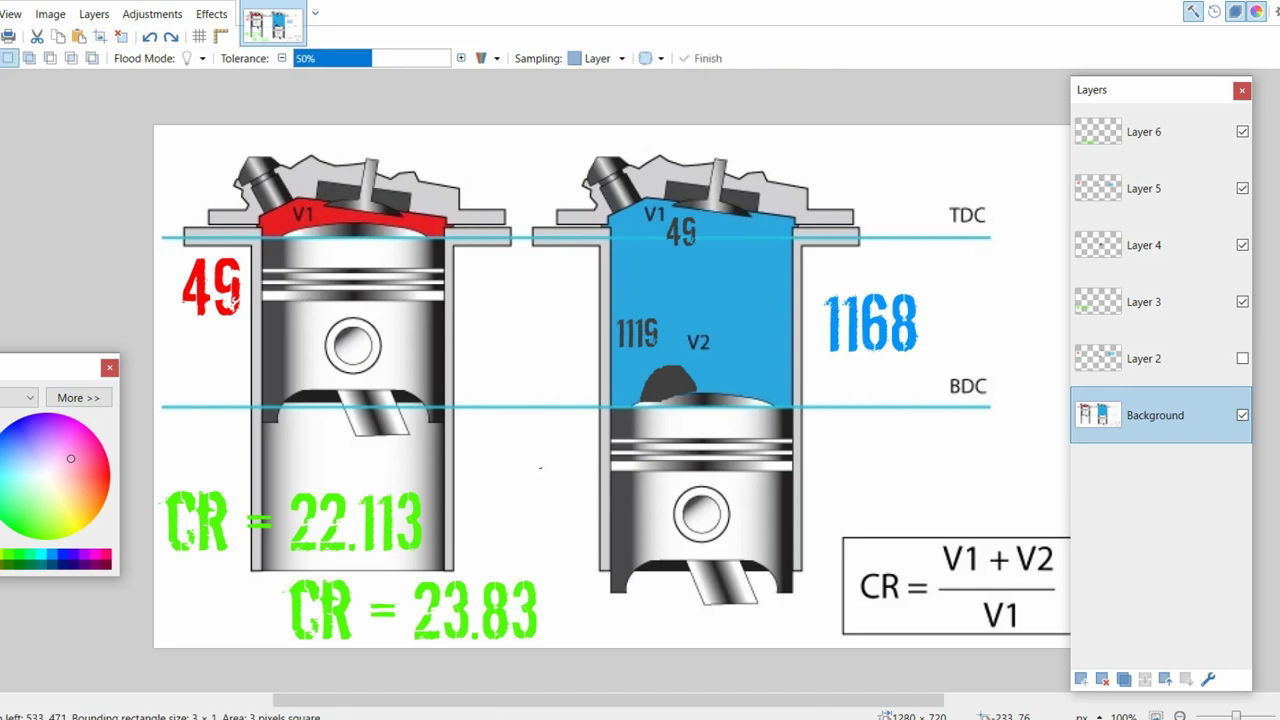
click(688, 330)
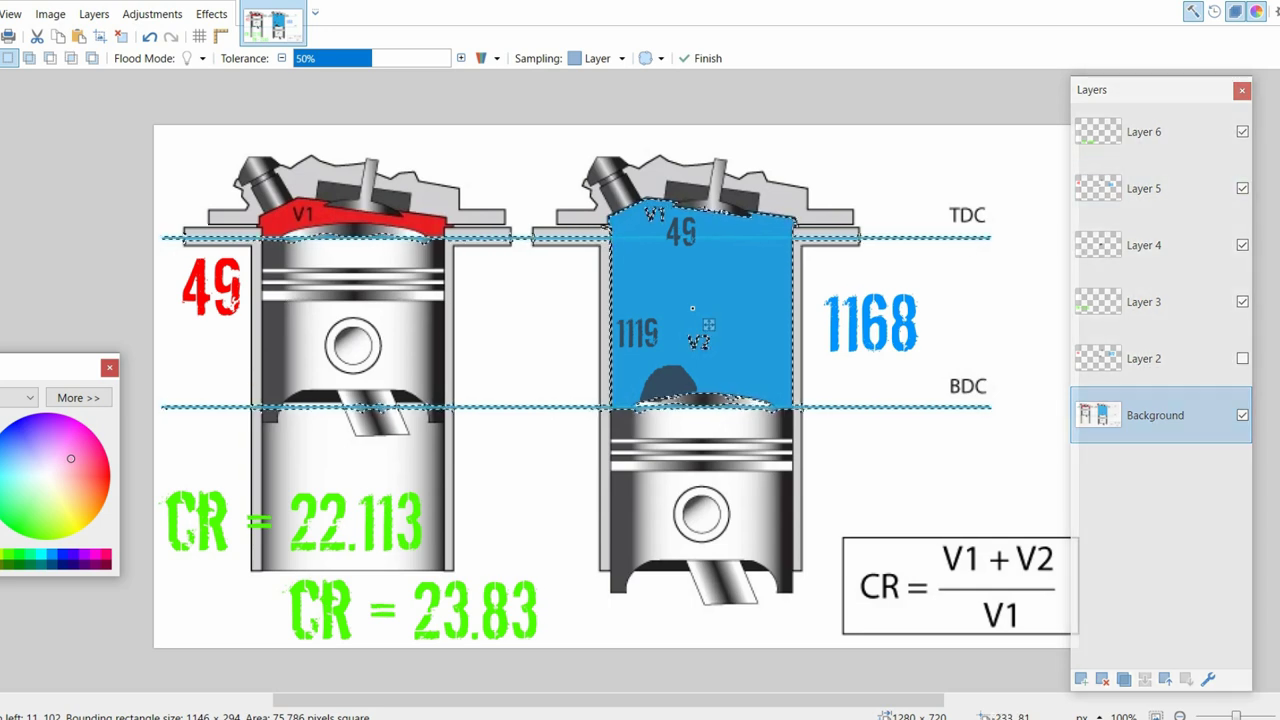
key(f)
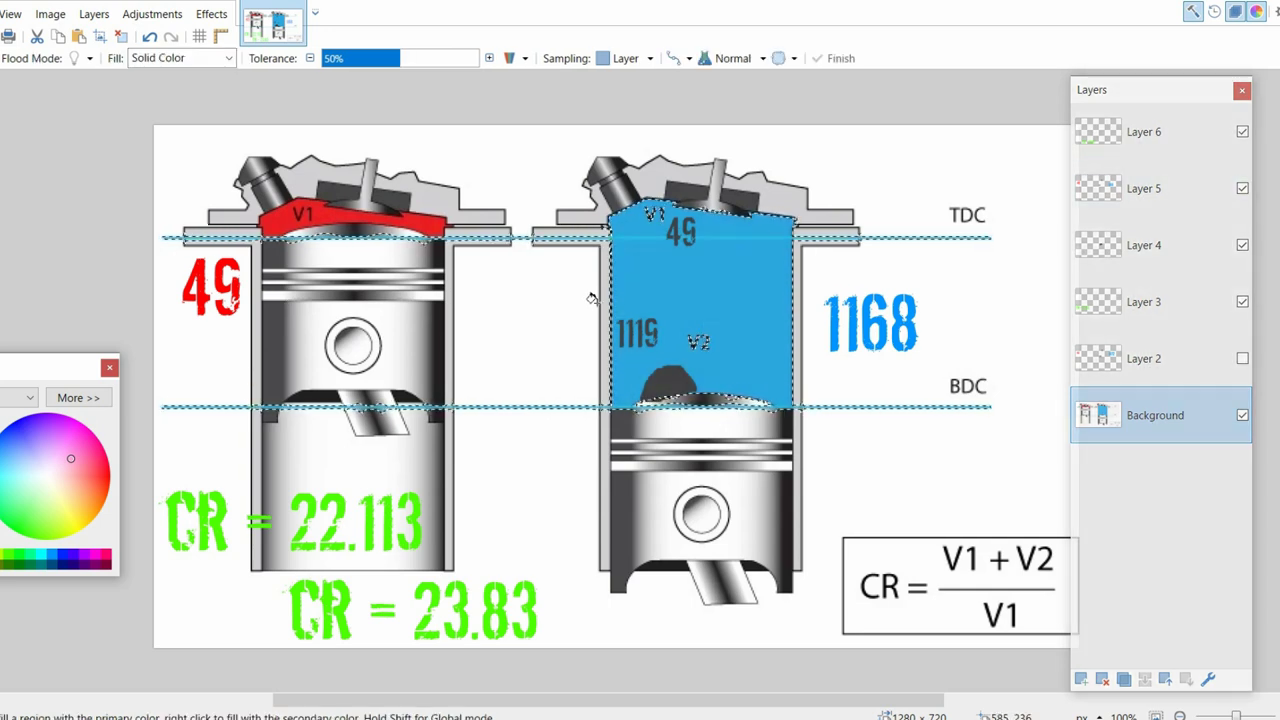
click(688, 288)
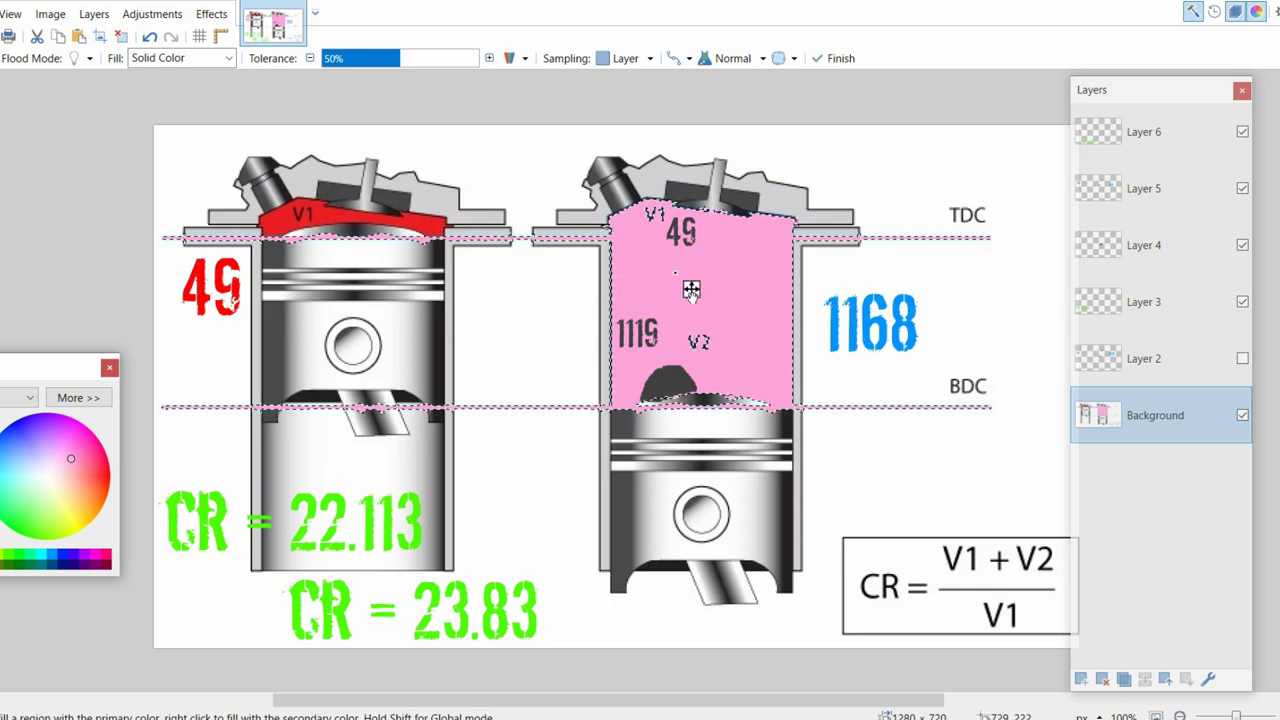
key(ctrl+z)
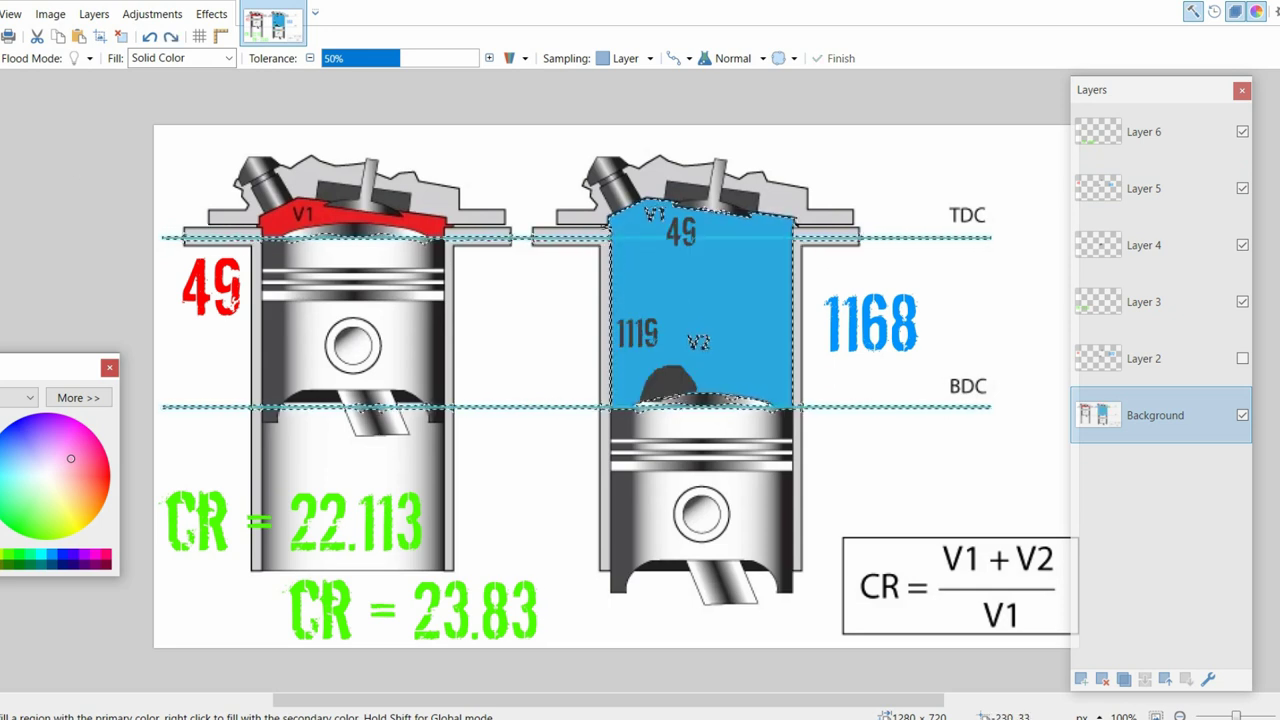
Step: Select only the V1 area of the second cylinder with the Magic Wand at 15% tolerance and fill it with cyan
key(s)
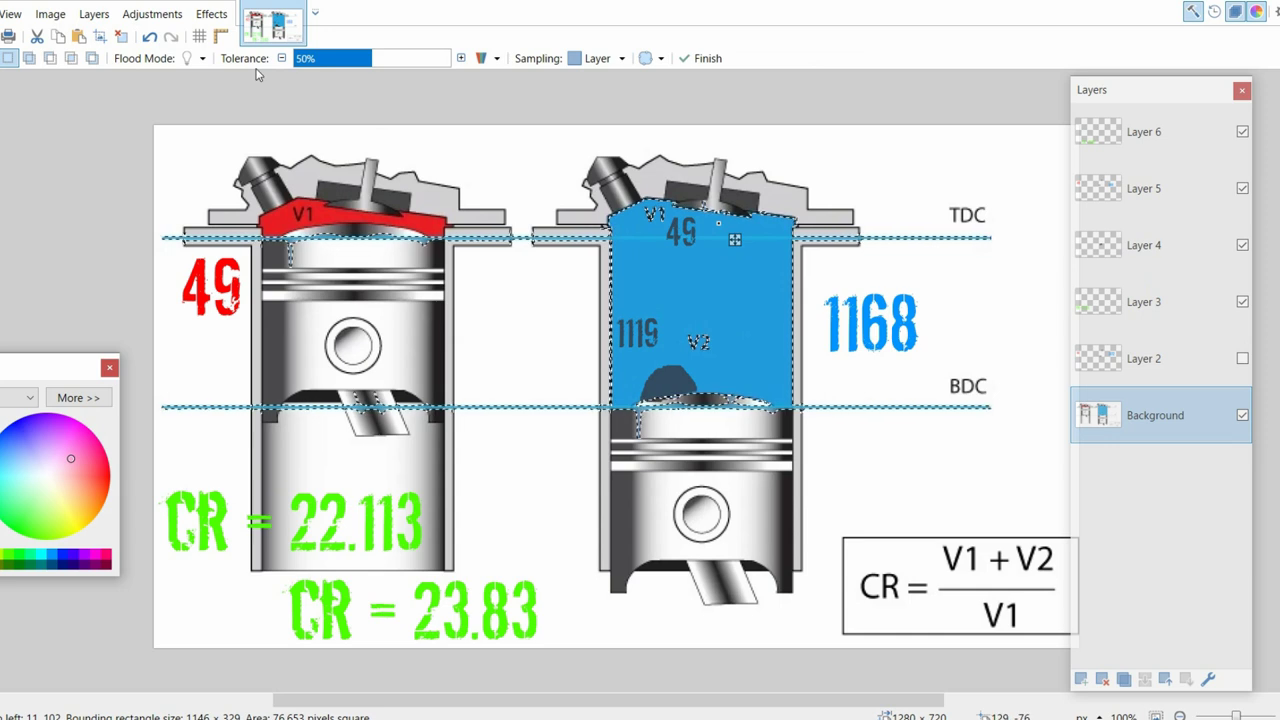
click(317, 60)
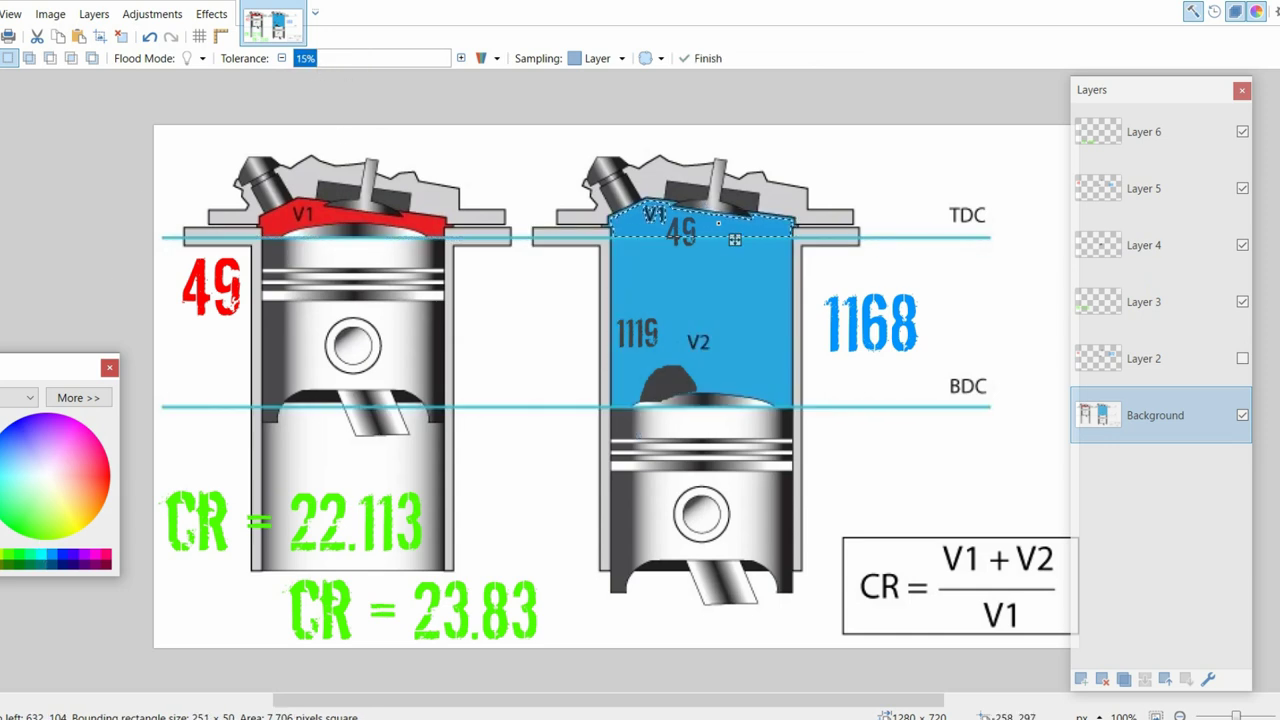
key(f)
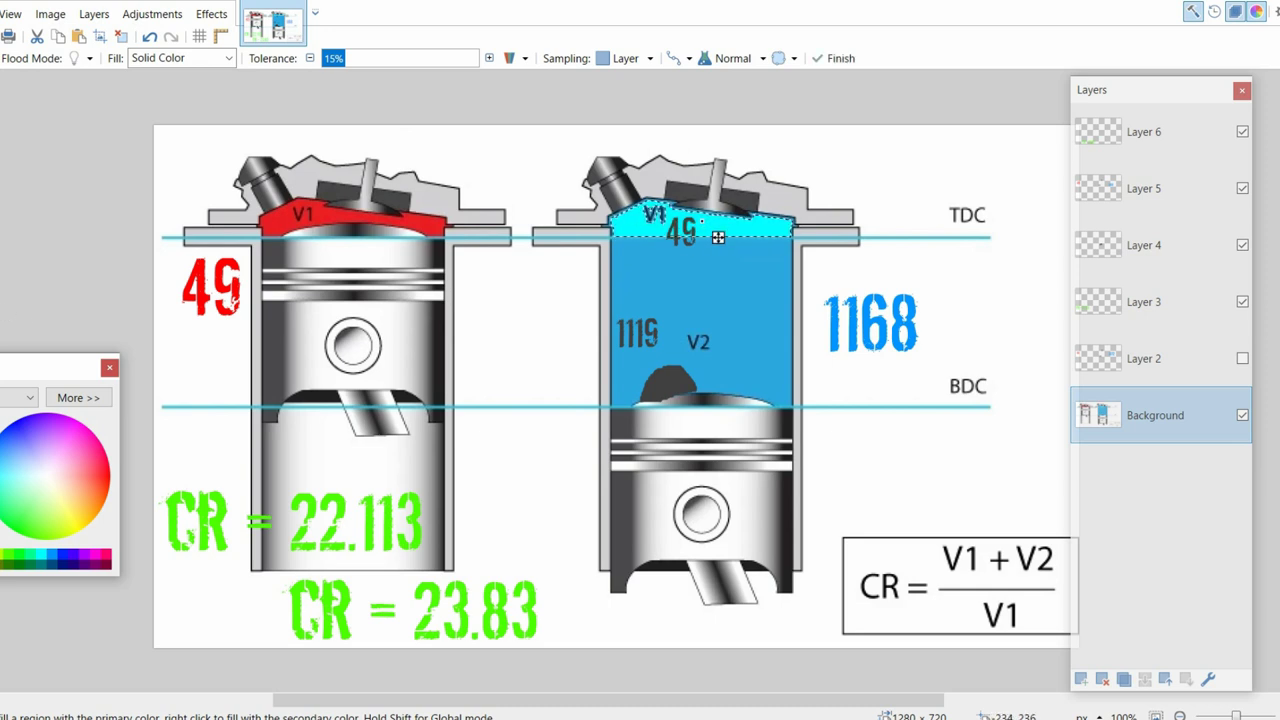
Step: Undo the cyan fill of the V1 area and clear the selection
key(s)
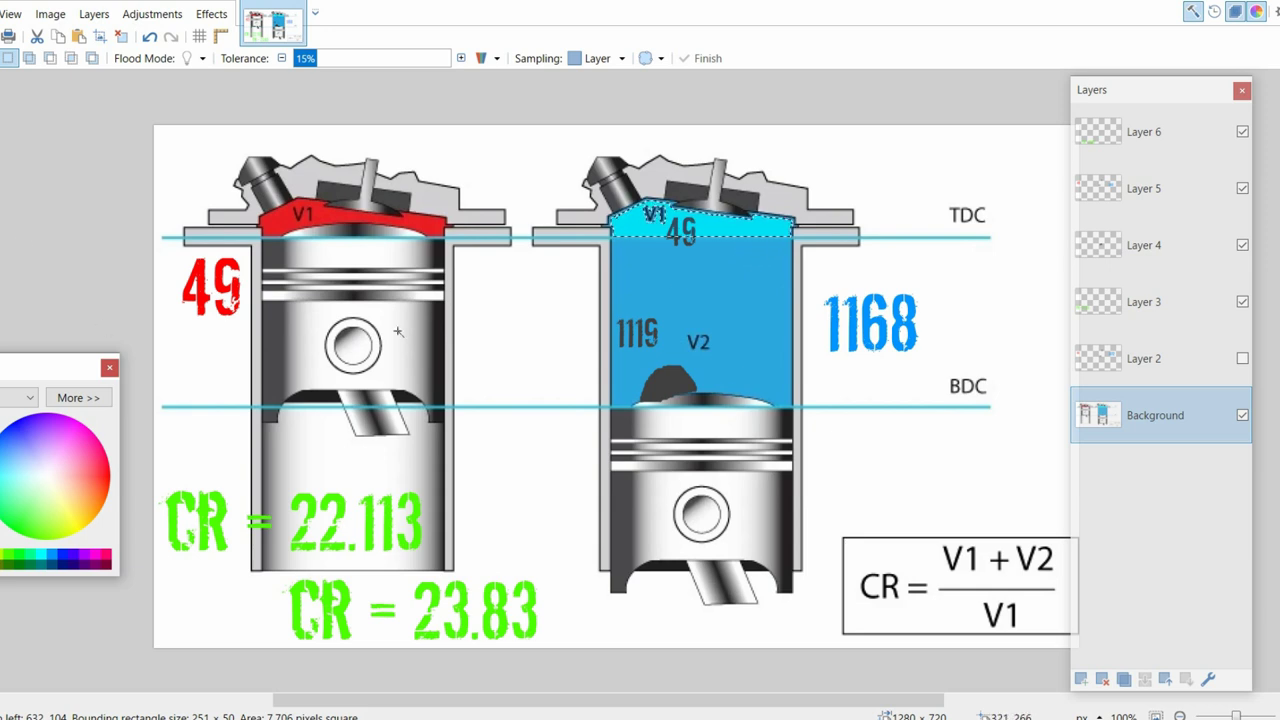
key(f)
key(z)
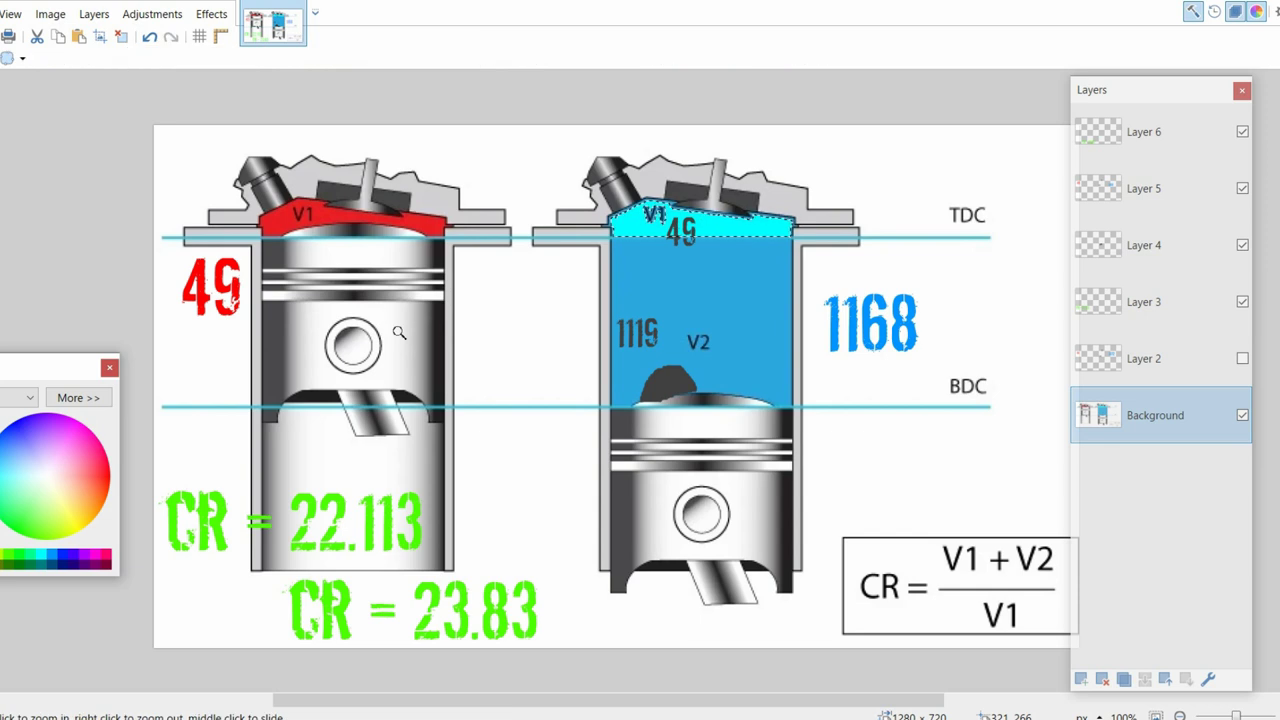
key(f)
click(717, 235)
key(s)
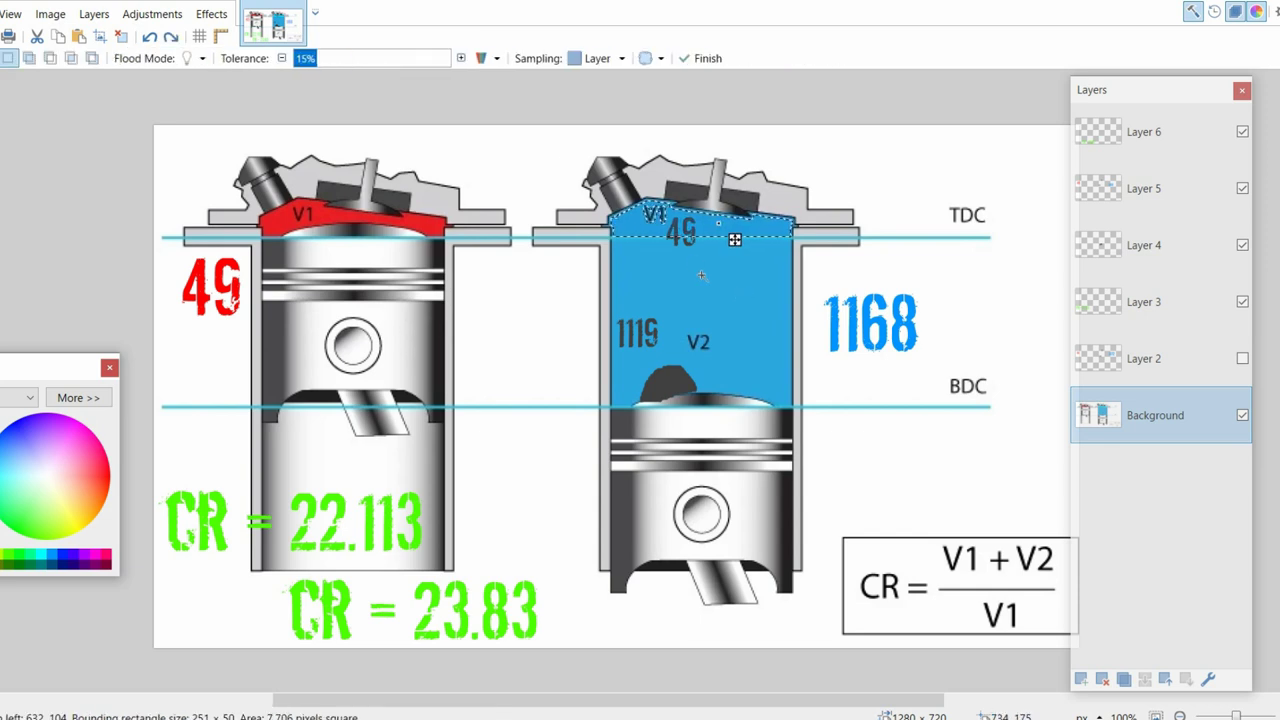
click(735, 240)
key(ctrl+d)
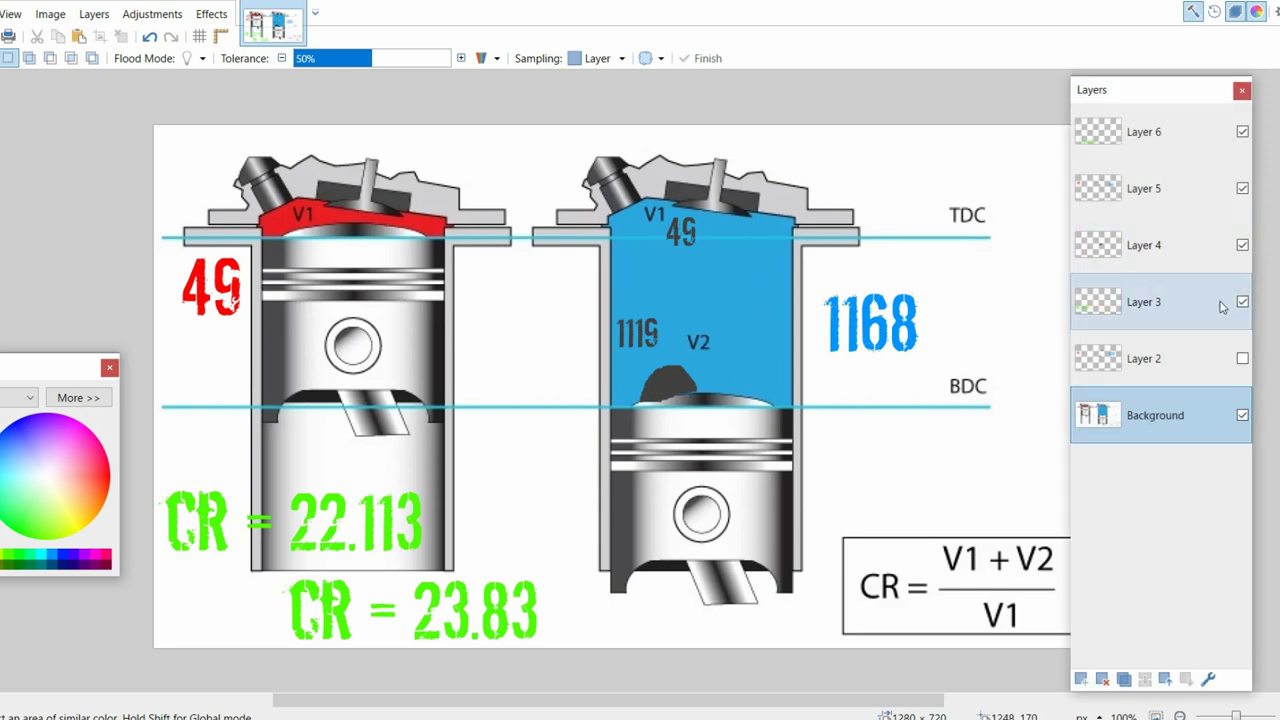
Step: Show Layer 2 briefly to compare its volume figures with those on Layer 5, and hide it again
click(1242, 359)
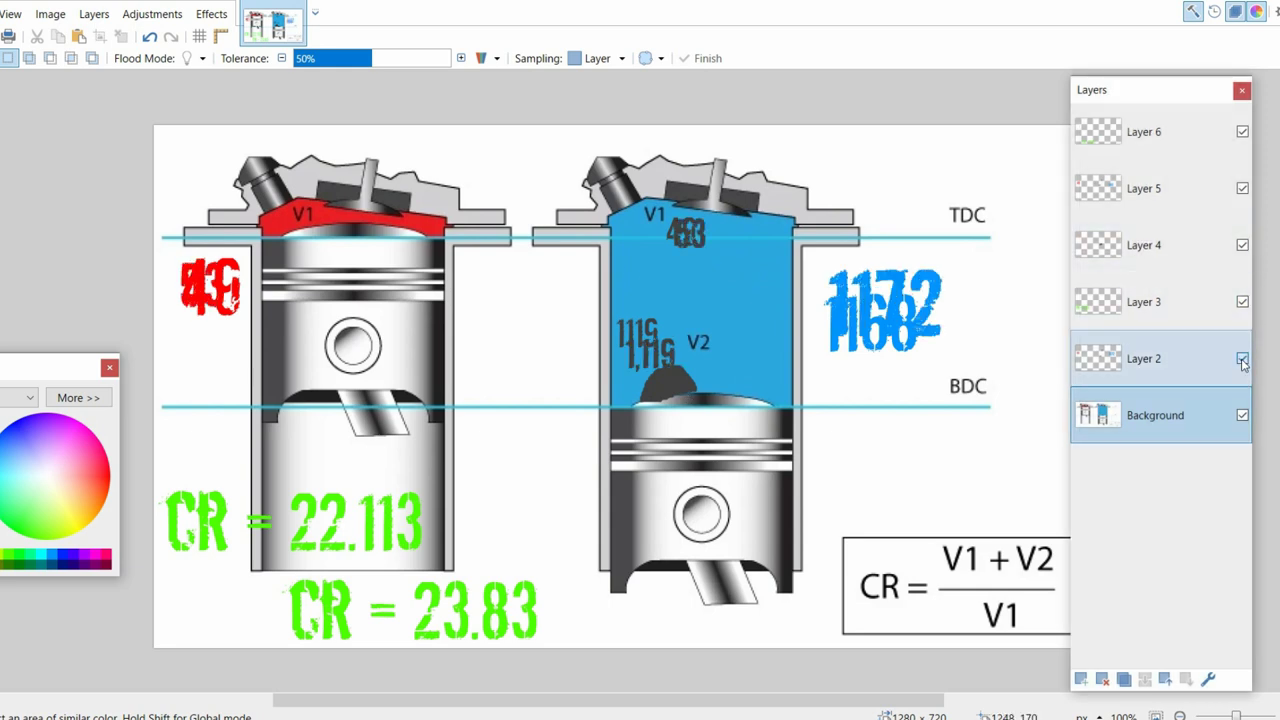
click(1242, 359)
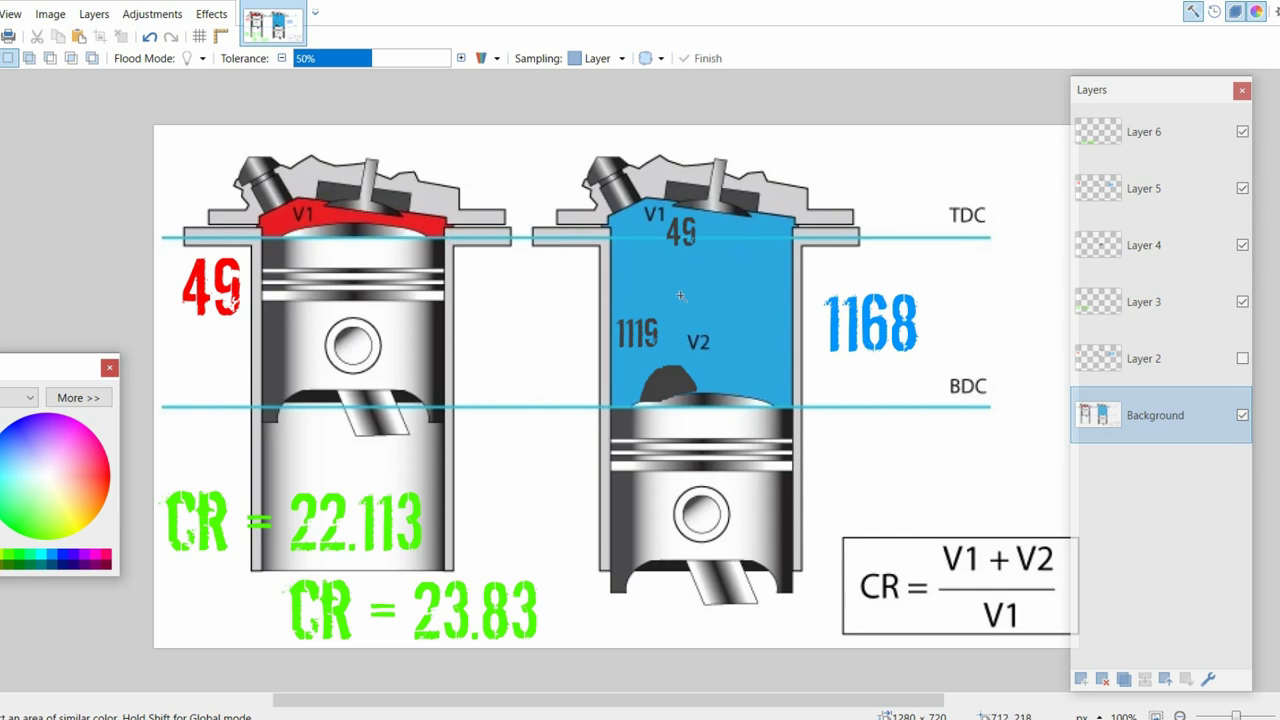
Step: Switch to the YouTube Studio comments and read through the long comment on carbon build-up, fuelling and throttle use
click(68, 714)
scroll(546, 375, down, 5)
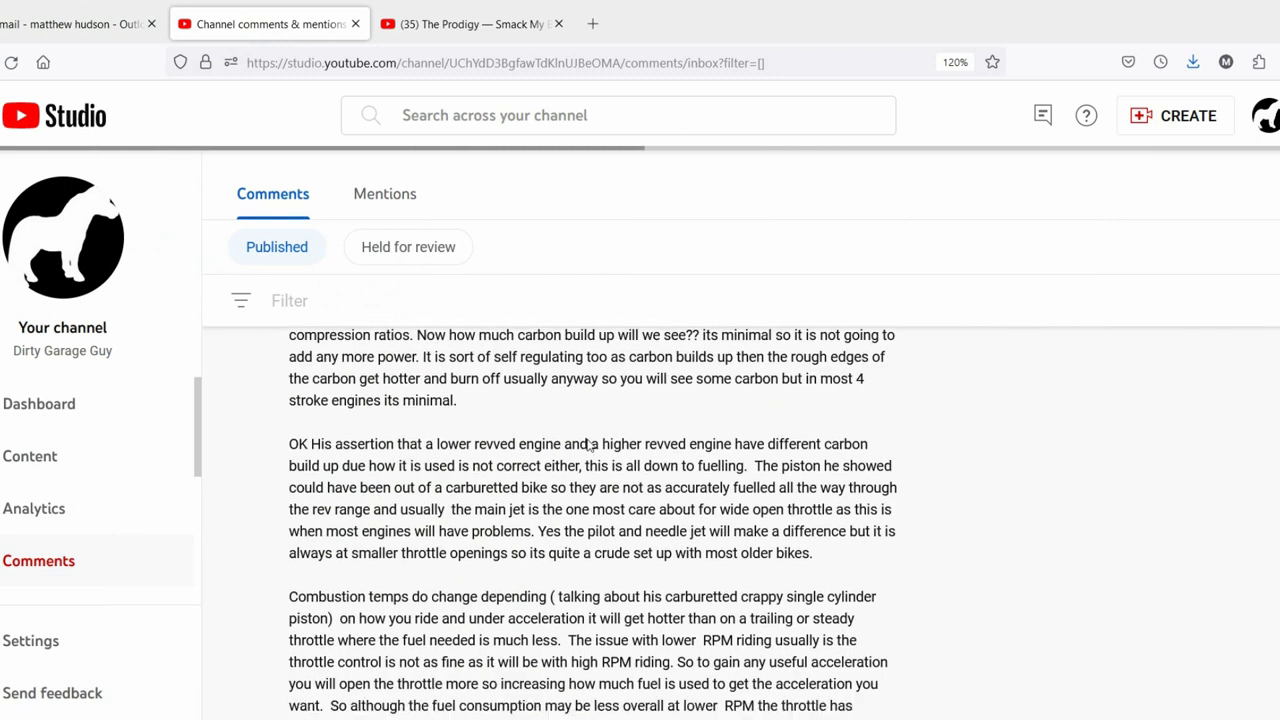
scroll(662, 463, down, 2)
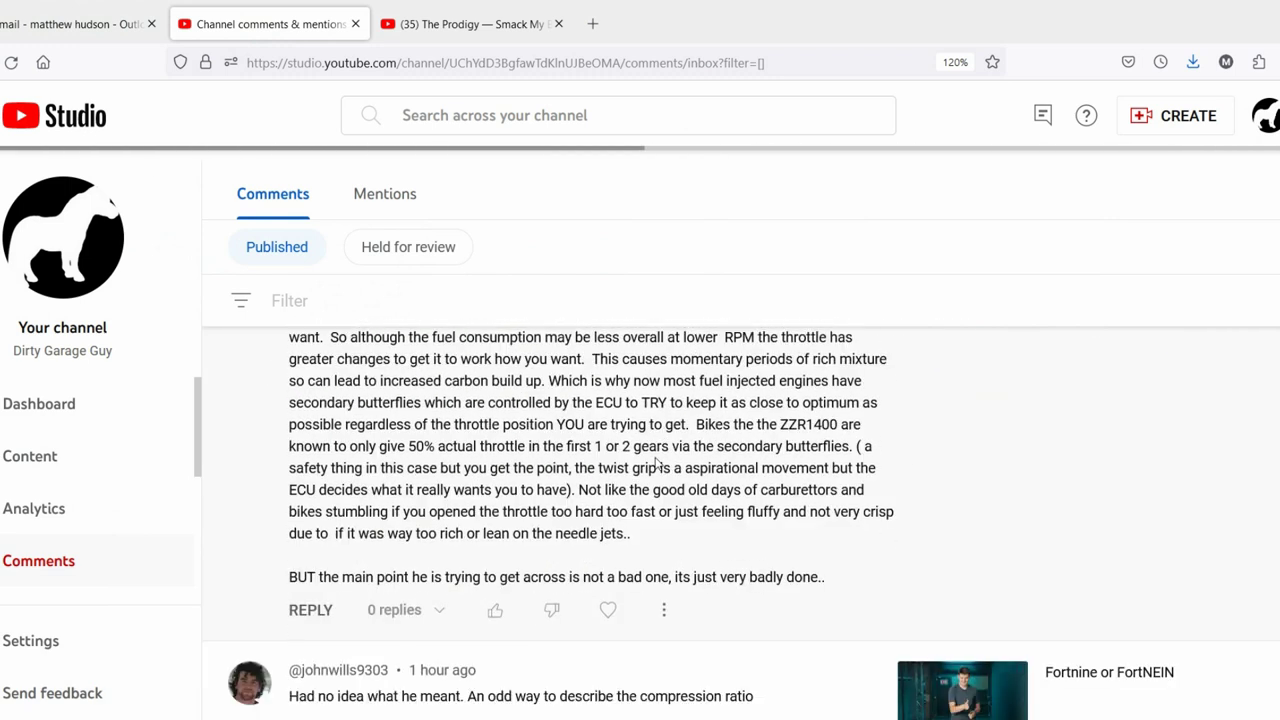
scroll(667, 465, down, 5)
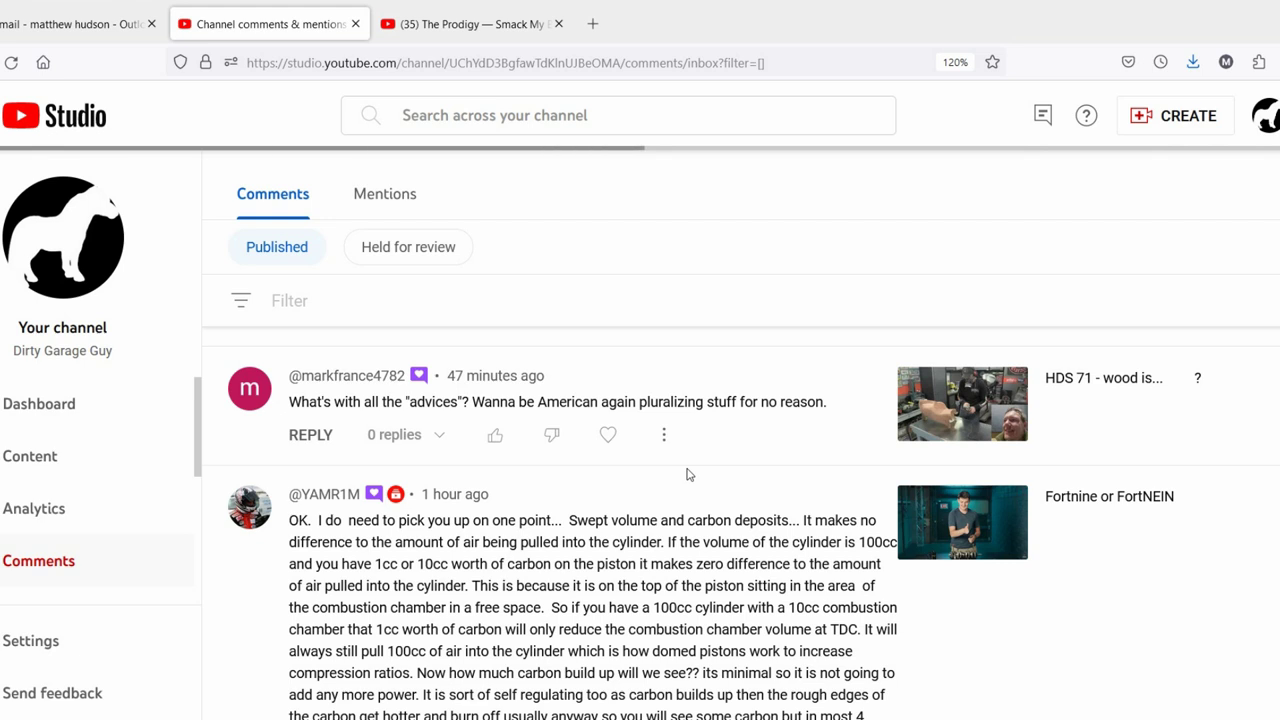
scroll(689, 474, down, 1)
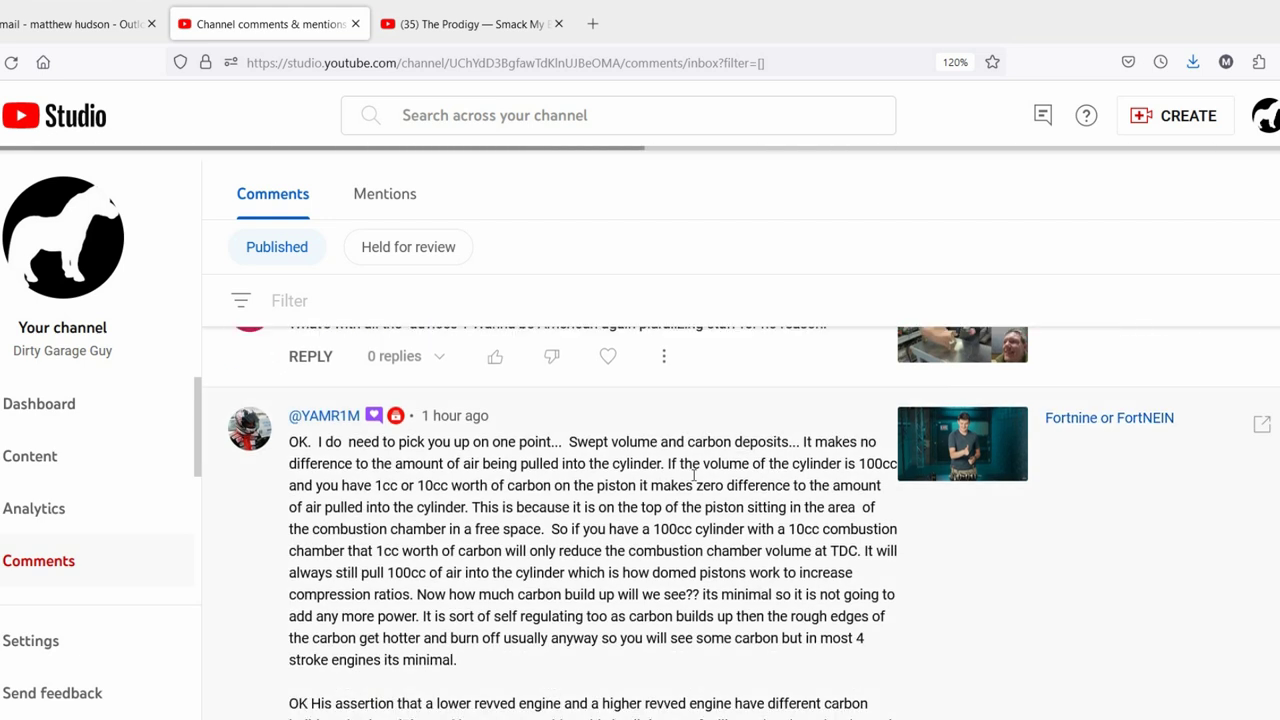